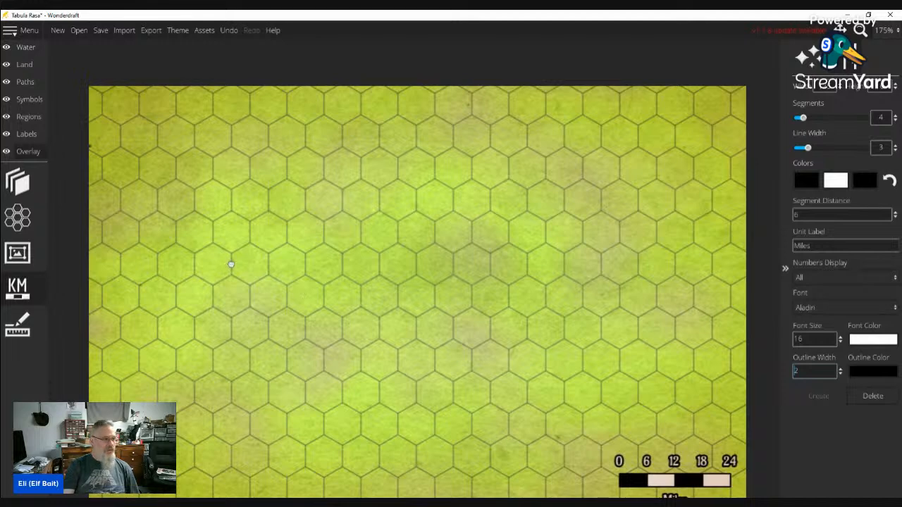
Try different positions for the map scale near the map's lower-right corner
left_click_drag(231, 265, 227, 244)
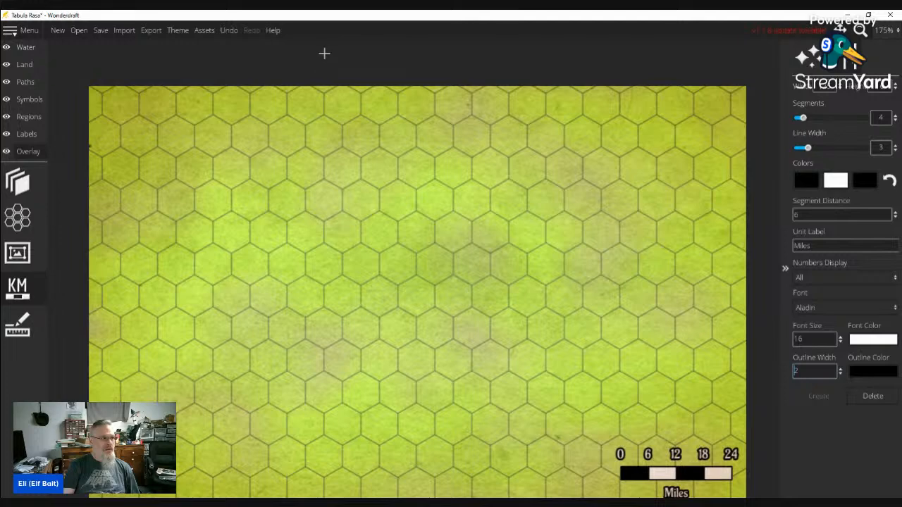
left_click_drag(324, 54, 324, 73)
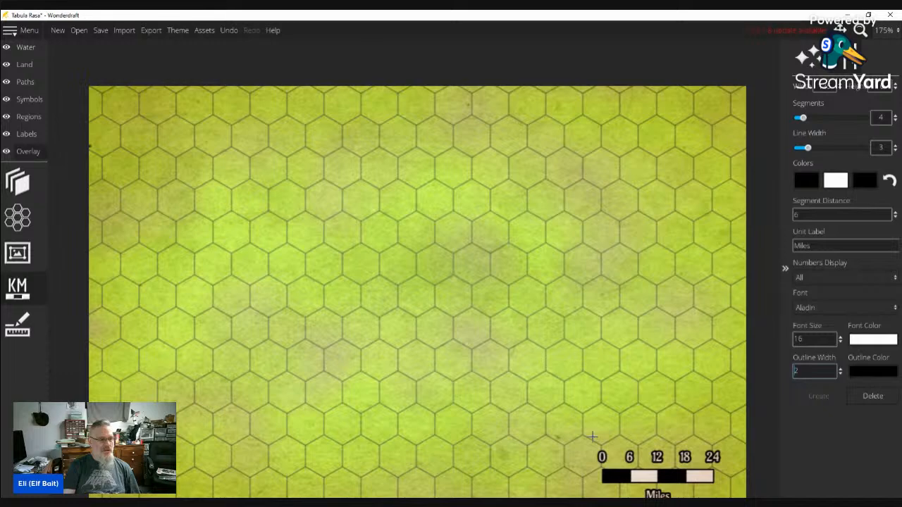
left_click_drag(570, 329, 588, 340)
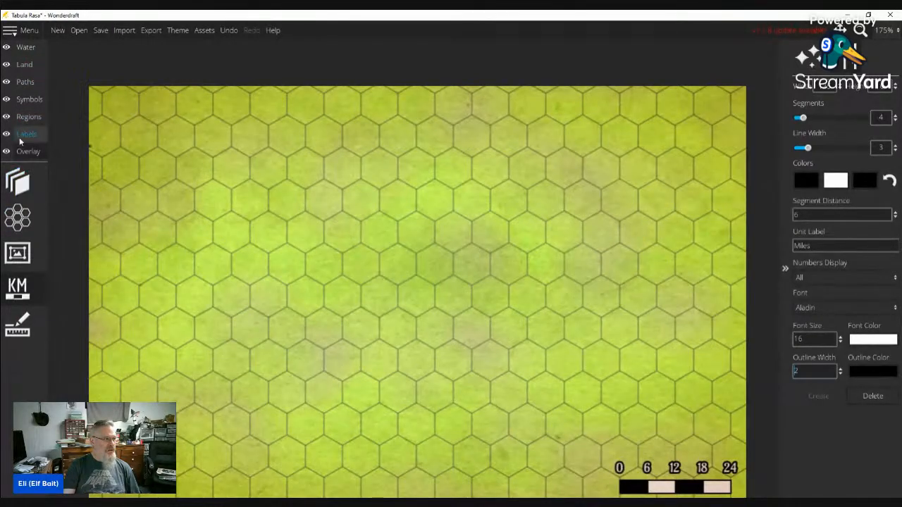
Move the map scale up slightly so its Miles label fits inside the map's bottom edge
left_click(32, 48)
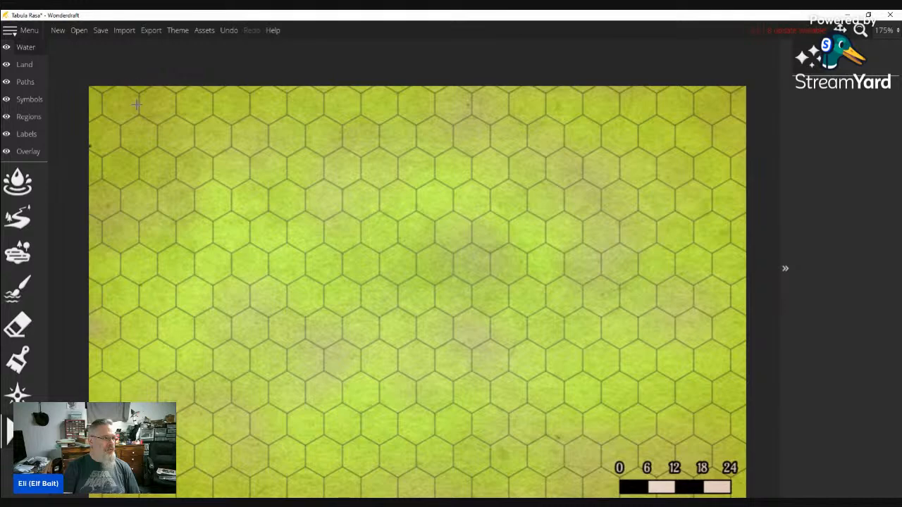
scroll(129, 142, "down", 1)
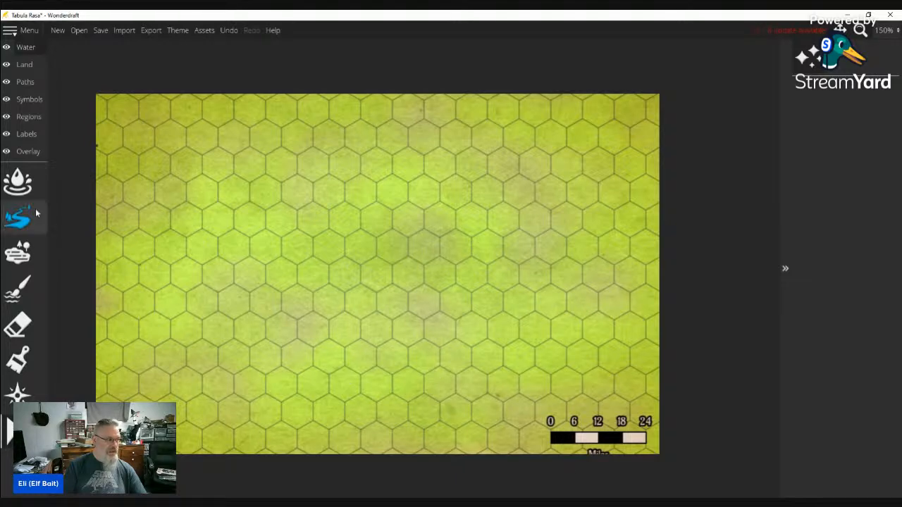
left_click(15, 152)
left_click(18, 288)
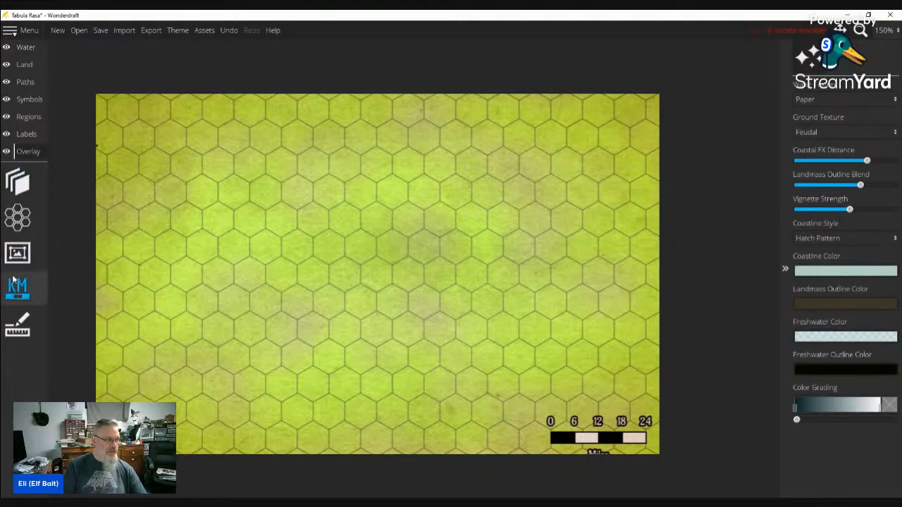
left_click_drag(594, 440, 594, 431)
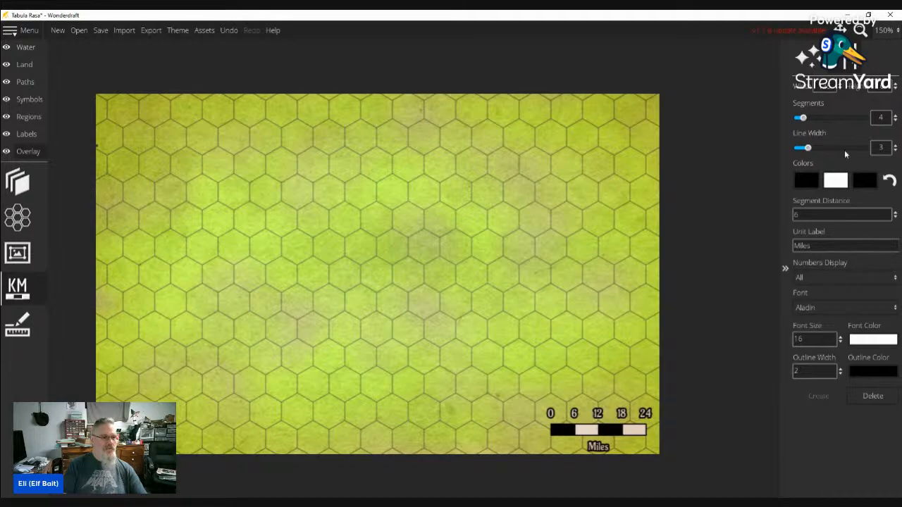
Widen the map scale toward one hex per 6-mile segment and shift it to compare with the hexes
left_click(840, 84)
left_click(840, 84)
left_click(840, 84)
left_click(840, 84)
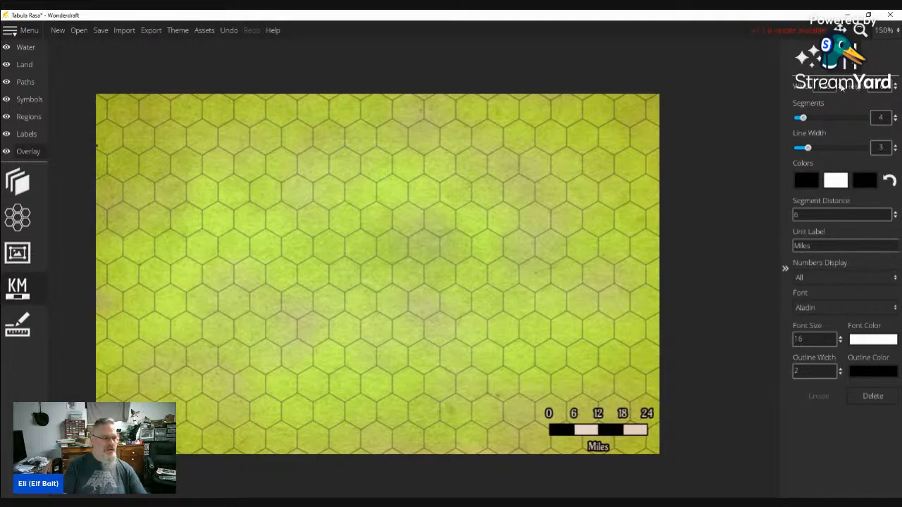
left_click(841, 85)
left_click(841, 85)
left_click(841, 84)
left_click(840, 84)
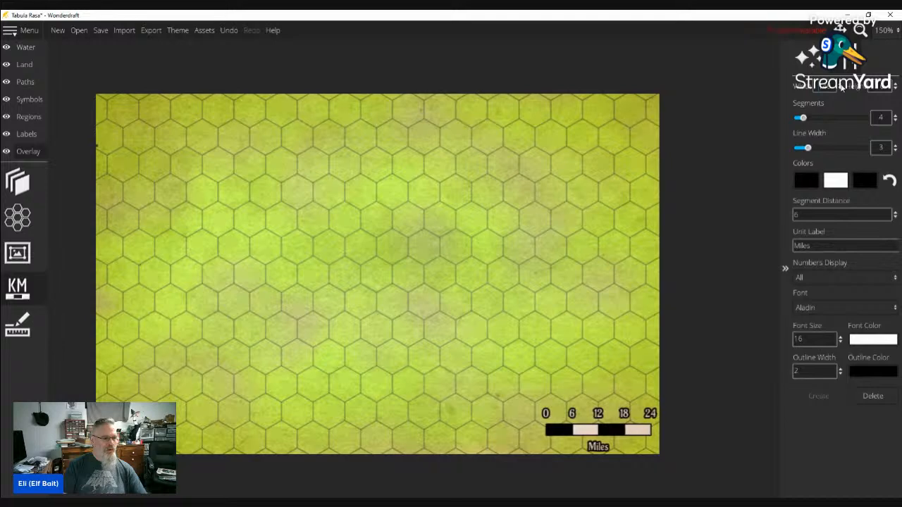
left_click(841, 85)
left_click(841, 85)
left_click(841, 85)
left_click(840, 85)
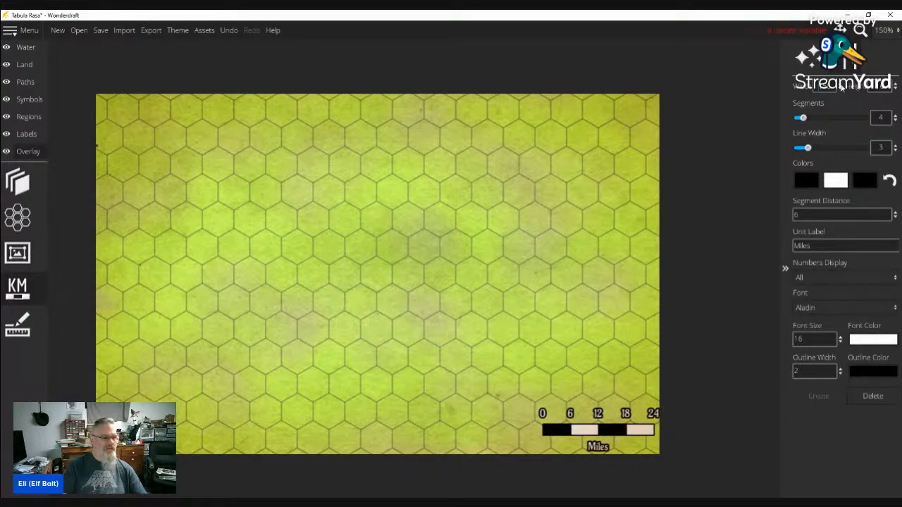
left_click(840, 84)
left_click(841, 84)
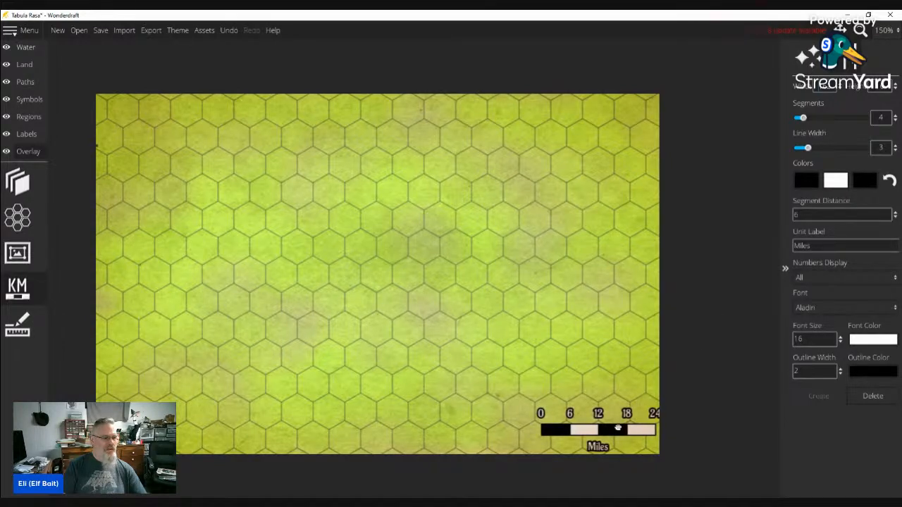
left_click_drag(617, 428, 627, 432)
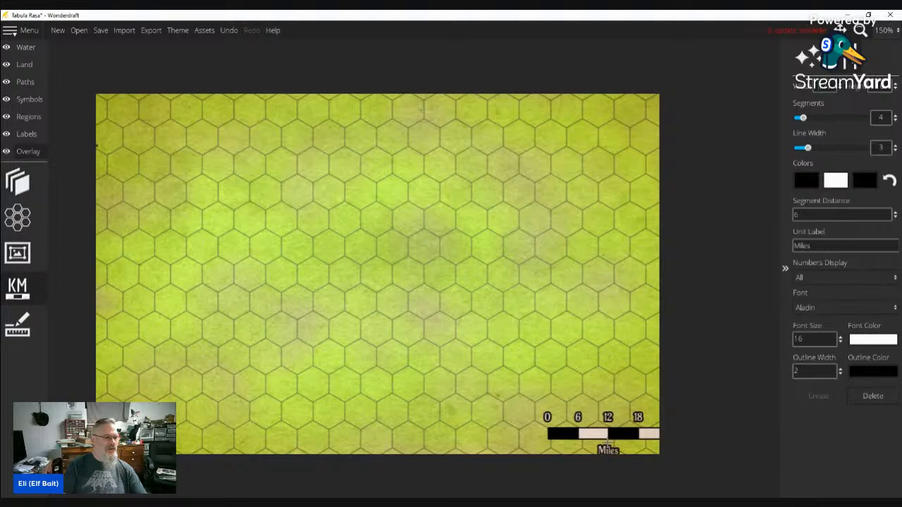
Widen the map scale a little more and move it left so it lies fully within the map
left_click(840, 84)
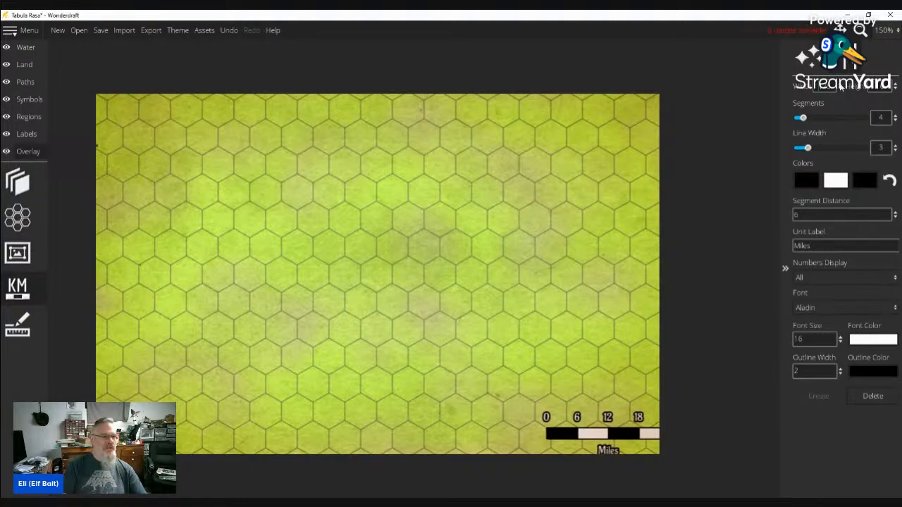
left_click(840, 84)
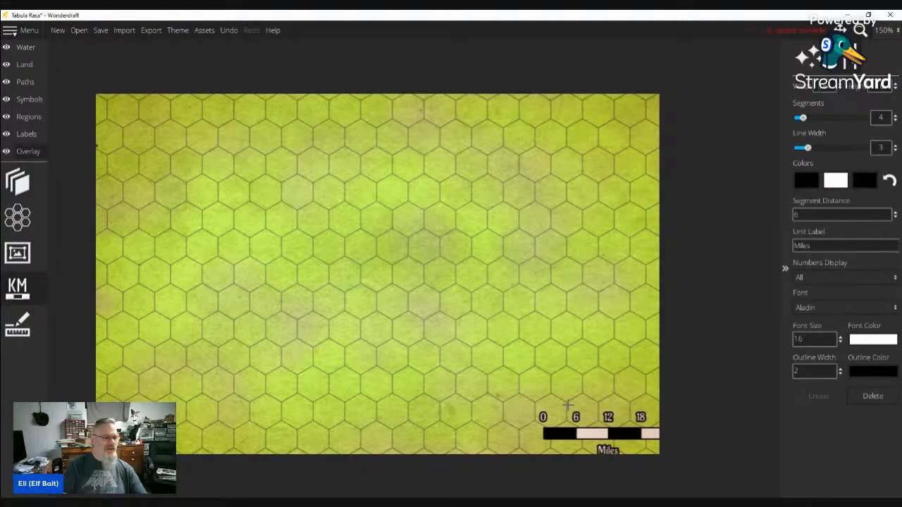
left_click_drag(606, 432, 578, 435)
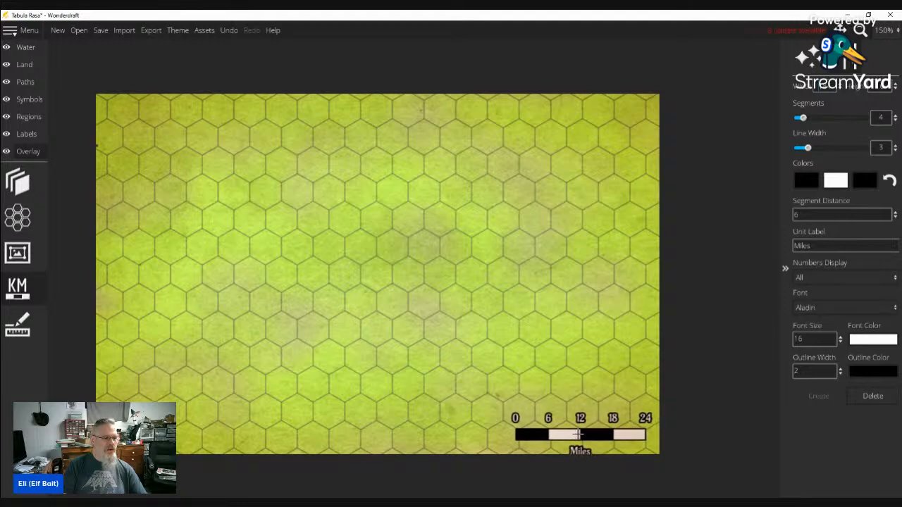
Narrow the map scale slightly and align its 6-mile segments with the hexes in the map's lower-right corner
left_click(840, 88)
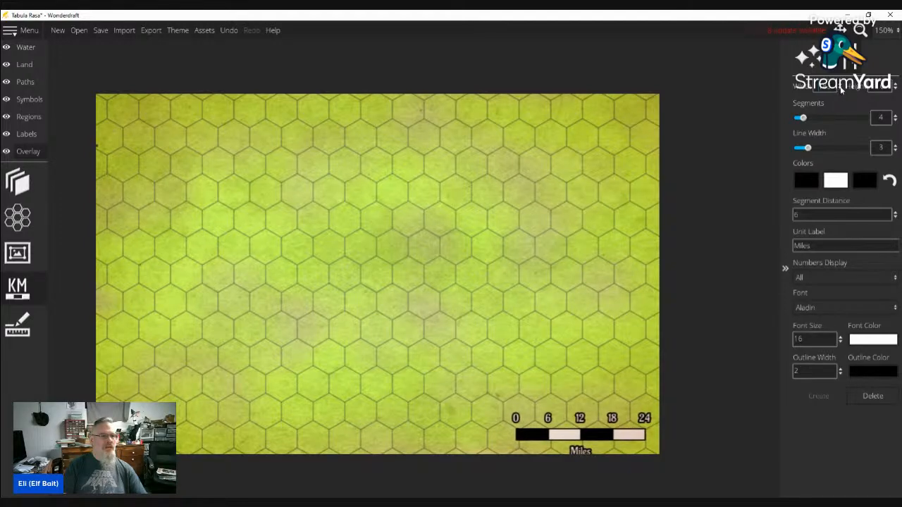
left_click(840, 88)
left_click(840, 88)
left_click(840, 88)
left_click(840, 88)
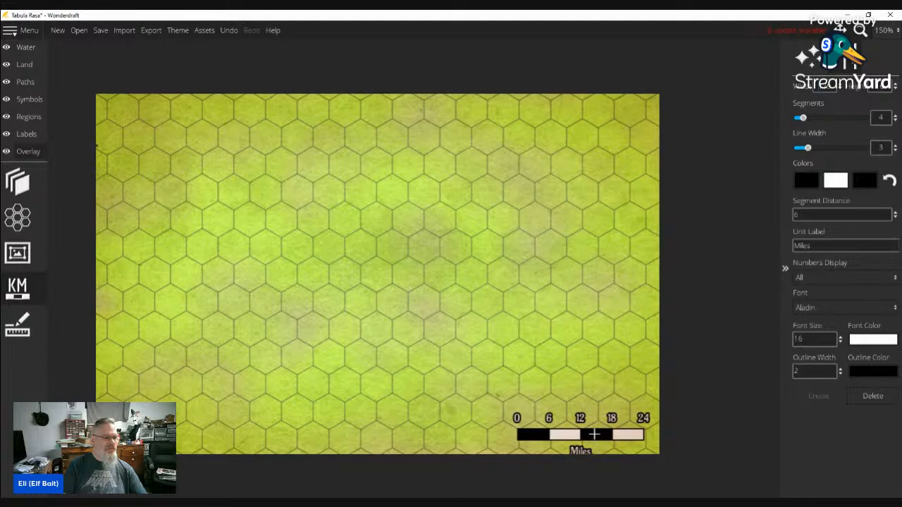
left_click_drag(594, 435, 595, 434)
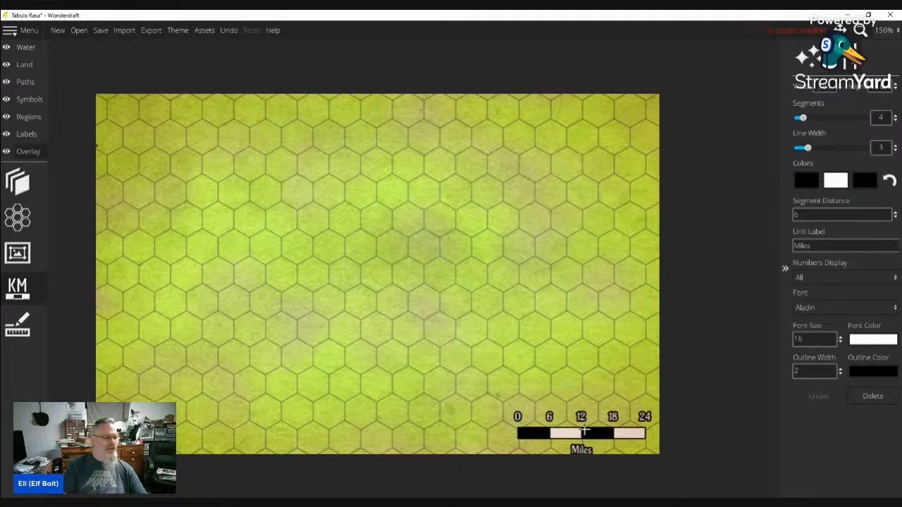
left_click_drag(584, 430, 584, 432)
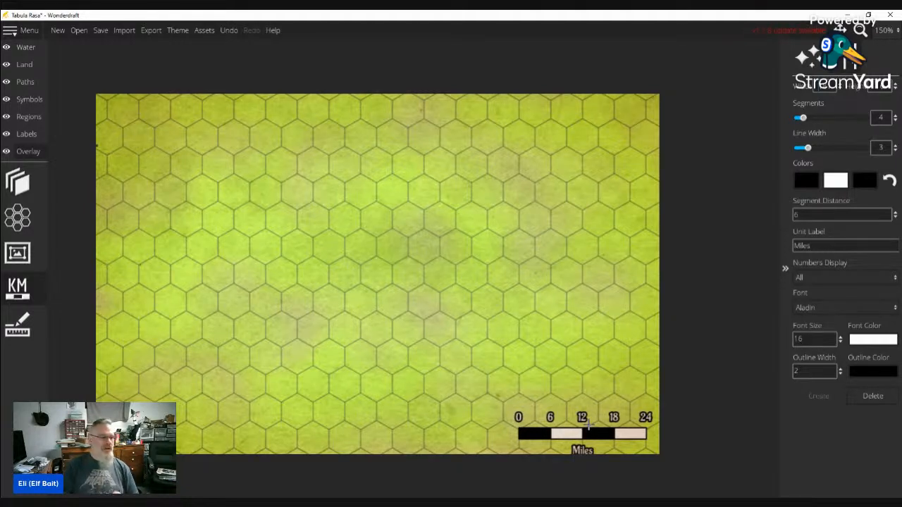
left_click_drag(588, 427, 588, 426)
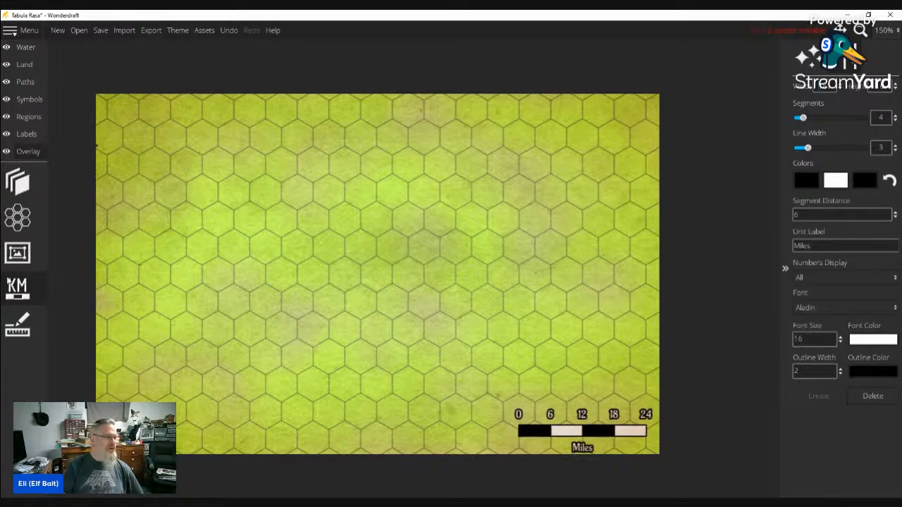
Turn on map scale units for the measuring tool, measure a line from the map's east edge, and clear it
left_click(17, 334)
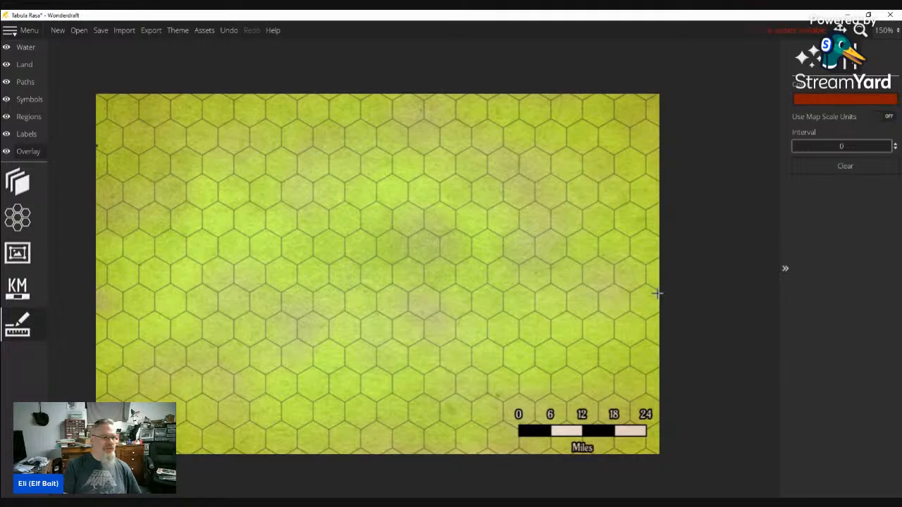
left_click_drag(661, 296, 843, 147)
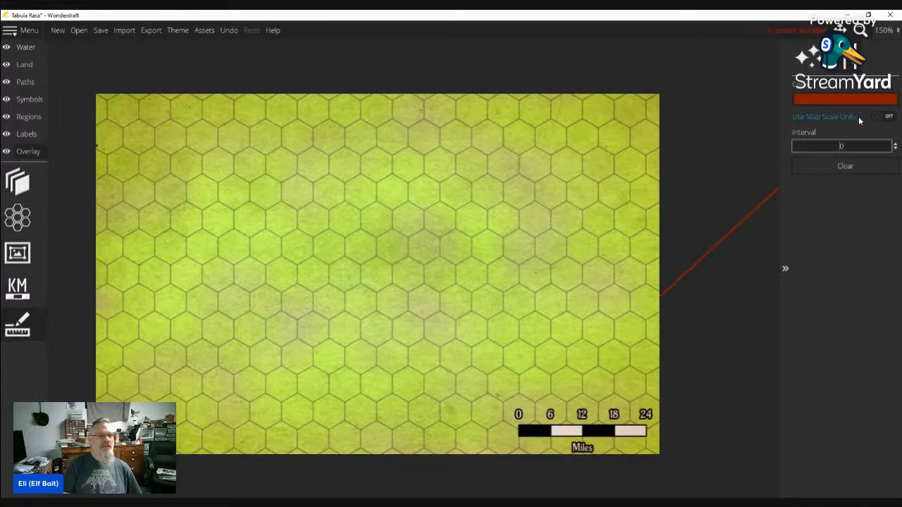
left_click(889, 116)
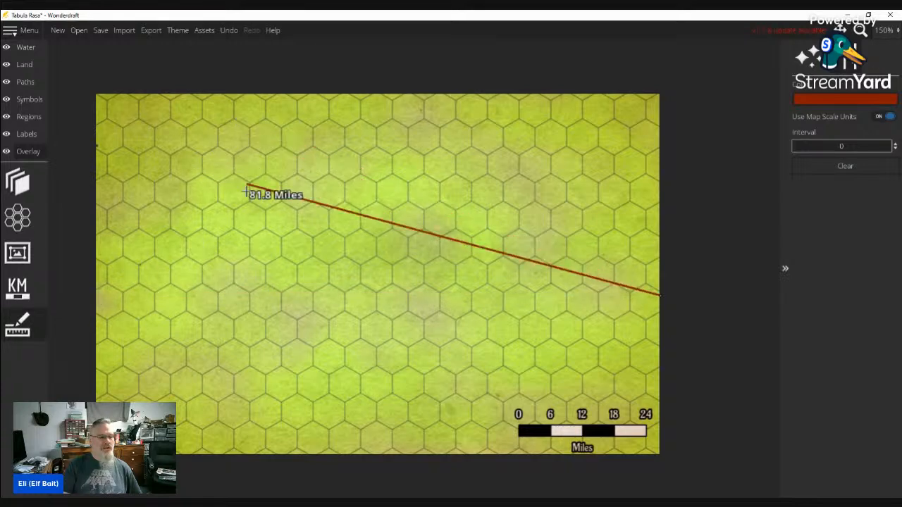
left_click(854, 165)
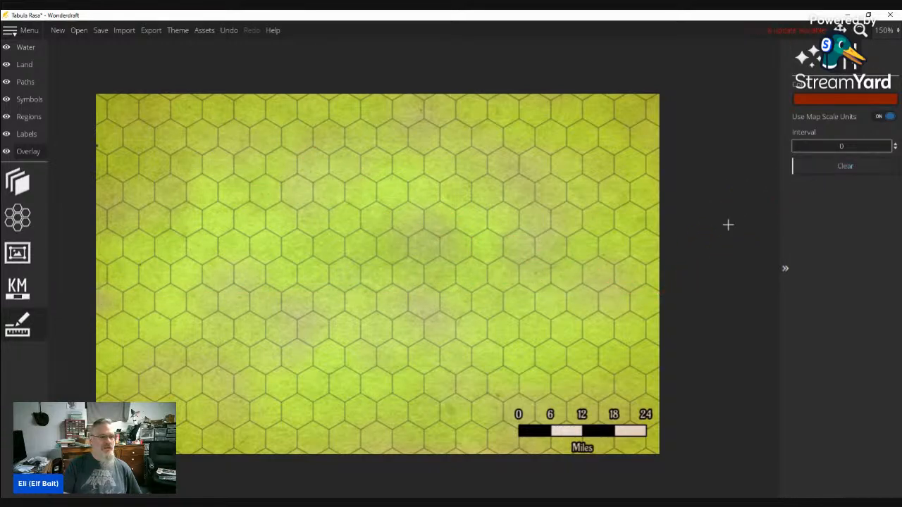
Set up the lower-landmass brush with a size of 43 and a roughness of 0.59
left_click(21, 65)
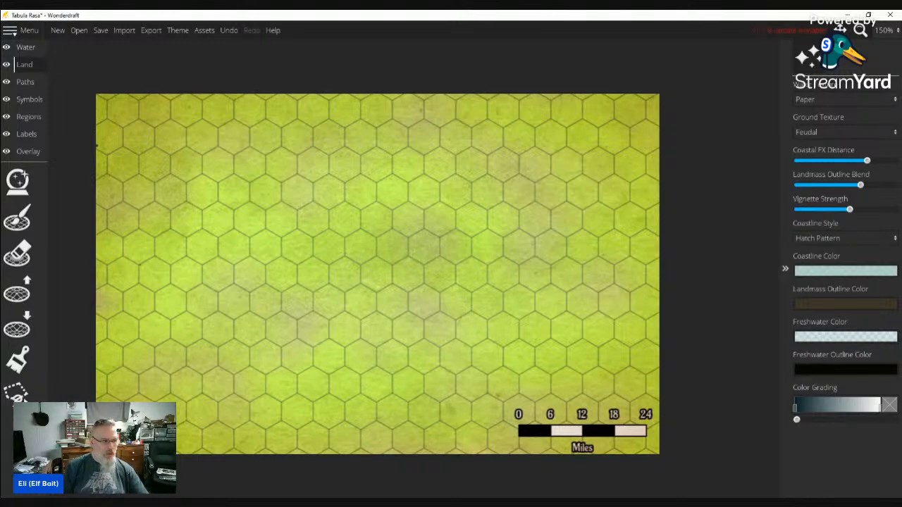
left_click(17, 219)
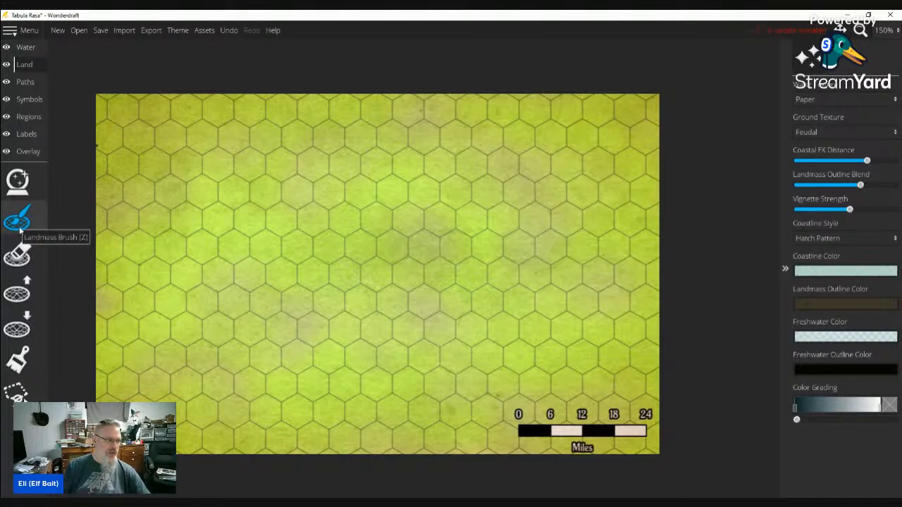
left_click(19, 329)
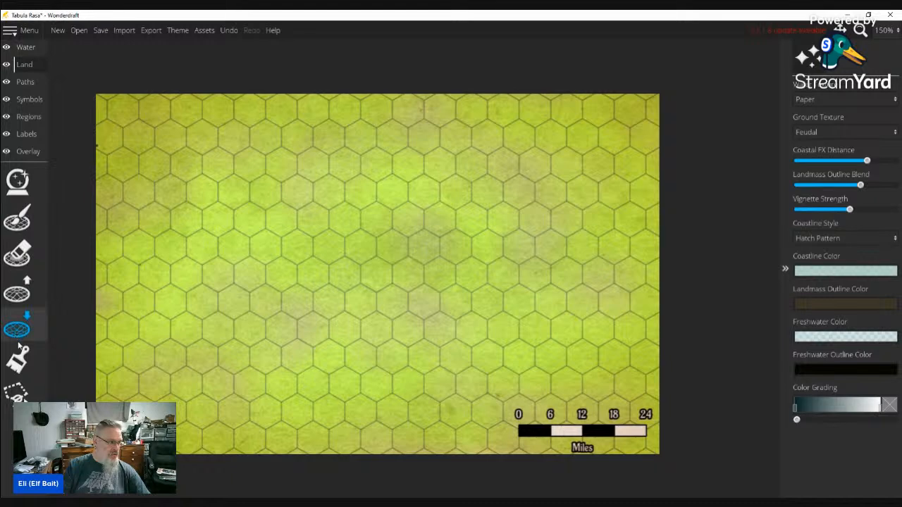
left_click(18, 328)
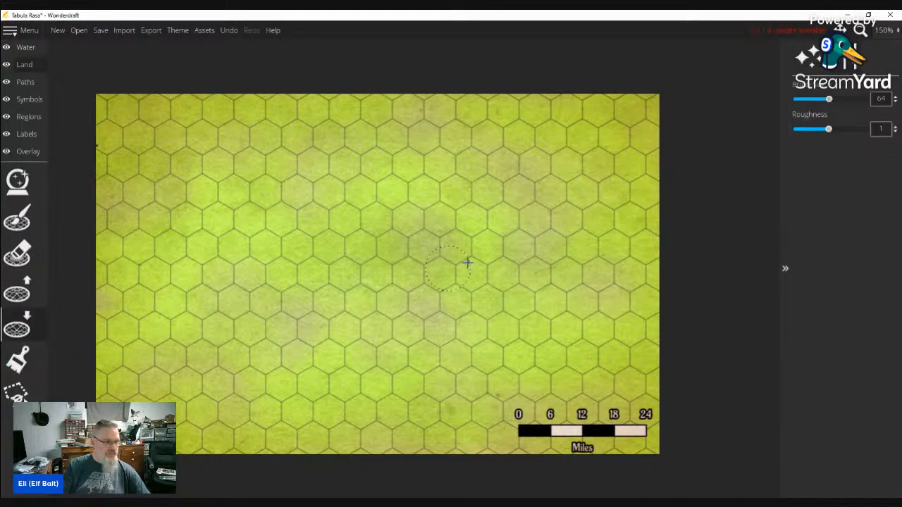
left_click_drag(829, 129, 816, 134)
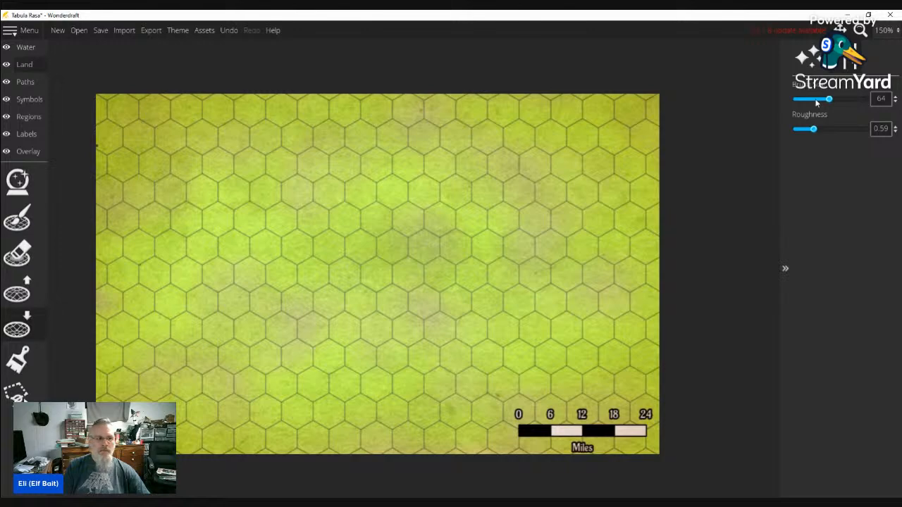
left_click(817, 99)
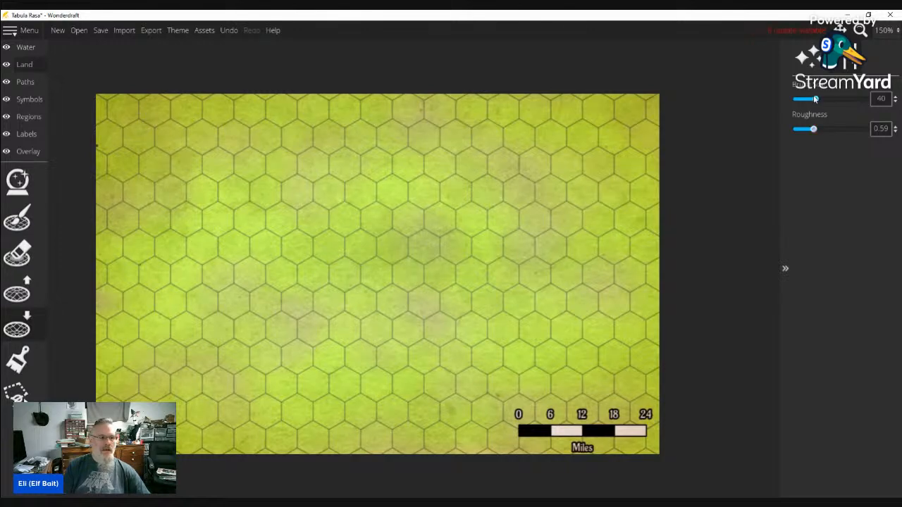
mouse_move(816, 100)
left_mouse_down()
mouse_move(833, 100)
mouse_move(817, 99)
left_mouse_up()
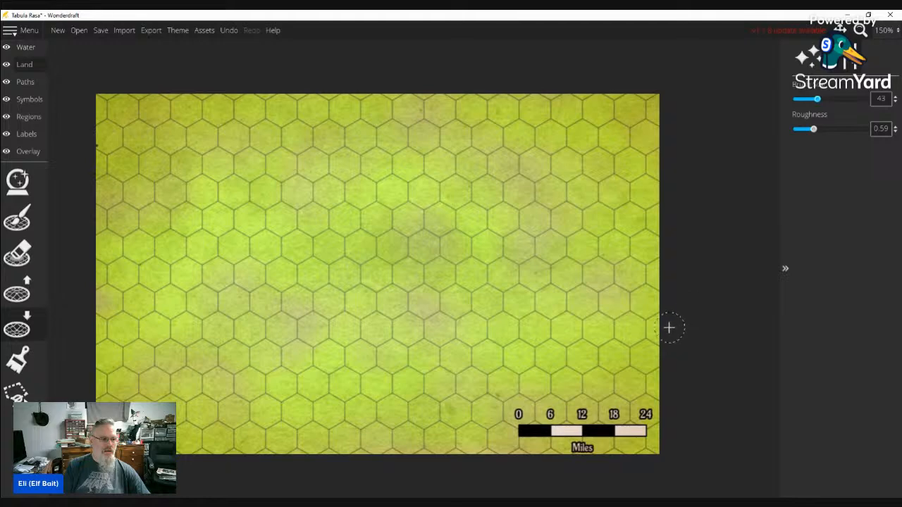
Carve sea out of the map's southeast corner, running the coastline from the south edge up the east edge
mouse_move(665, 328)
left_mouse_down()
mouse_move(642, 343)
mouse_move(657, 348)
mouse_move(653, 358)
mouse_move(636, 354)
mouse_move(625, 369)
mouse_move(654, 365)
mouse_move(637, 374)
mouse_move(653, 403)
mouse_move(648, 383)
mouse_move(659, 385)
mouse_move(627, 388)
mouse_move(590, 371)
mouse_move(553, 373)
mouse_move(551, 381)
mouse_move(582, 359)
mouse_move(591, 366)
mouse_move(573, 384)
mouse_move(642, 401)
mouse_move(652, 414)
mouse_move(644, 454)
mouse_move(661, 455)
mouse_move(646, 427)
mouse_move(658, 440)
mouse_move(594, 459)
mouse_move(649, 459)
mouse_move(637, 417)
mouse_move(635, 464)
mouse_move(603, 446)
mouse_move(549, 454)
mouse_move(629, 435)
mouse_move(625, 405)
mouse_move(596, 396)
mouse_move(619, 419)
mouse_move(587, 434)
mouse_move(605, 430)
mouse_move(605, 440)
mouse_move(528, 455)
mouse_move(587, 457)
mouse_move(581, 449)
mouse_move(604, 429)
mouse_move(590, 389)
mouse_move(541, 395)
mouse_move(542, 386)
mouse_move(548, 405)
mouse_move(588, 414)
mouse_move(561, 420)
mouse_move(582, 421)
mouse_move(556, 437)
mouse_move(551, 423)
mouse_move(495, 408)
mouse_move(513, 407)
mouse_move(521, 389)
mouse_move(502, 399)
mouse_move(487, 428)
mouse_move(502, 415)
mouse_move(529, 445)
mouse_move(505, 443)
mouse_move(513, 453)
mouse_move(478, 459)
left_mouse_up()
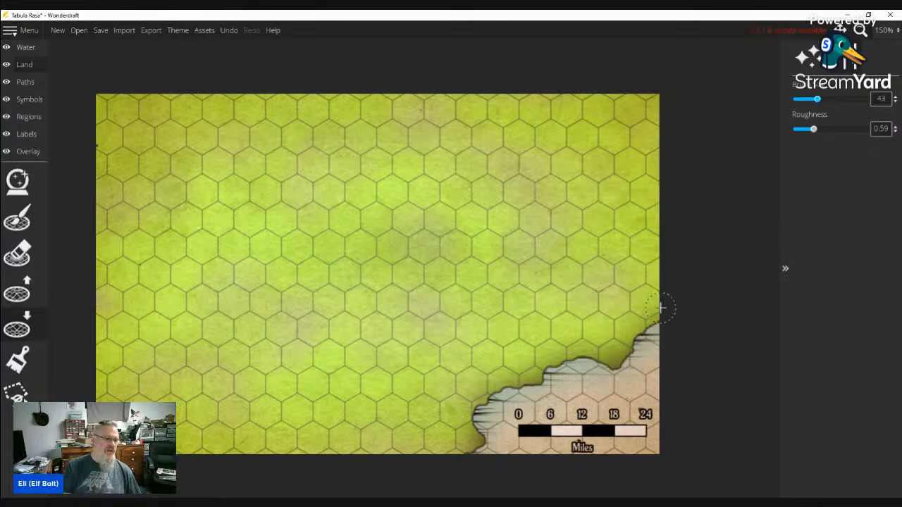
mouse_move(655, 326)
left_mouse_down()
mouse_move(657, 287)
mouse_move(647, 286)
mouse_move(667, 261)
mouse_move(654, 317)
mouse_move(638, 301)
mouse_move(669, 250)
left_mouse_up()
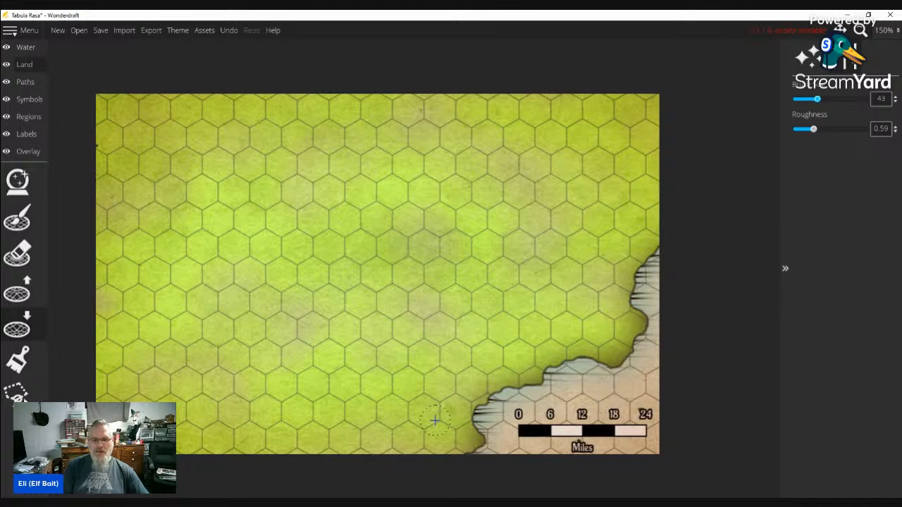
left_click(17, 329)
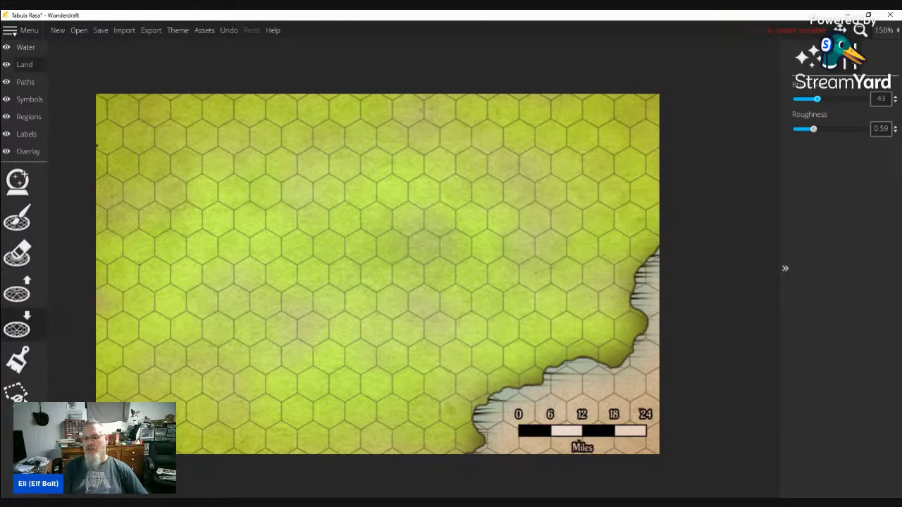
left_click(27, 66)
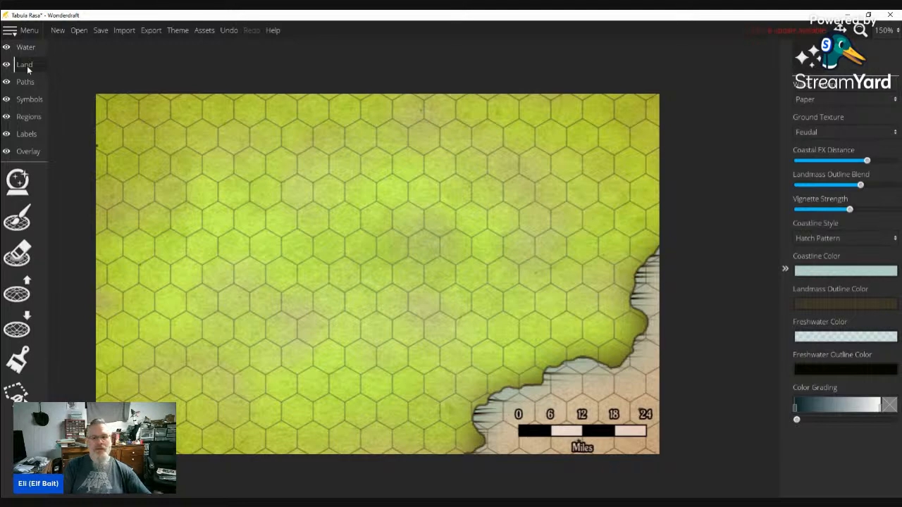
Set up the mountain symbol tool with the snow-capped sketched mountain set, the middle one in the palette's third row
left_click(25, 138)
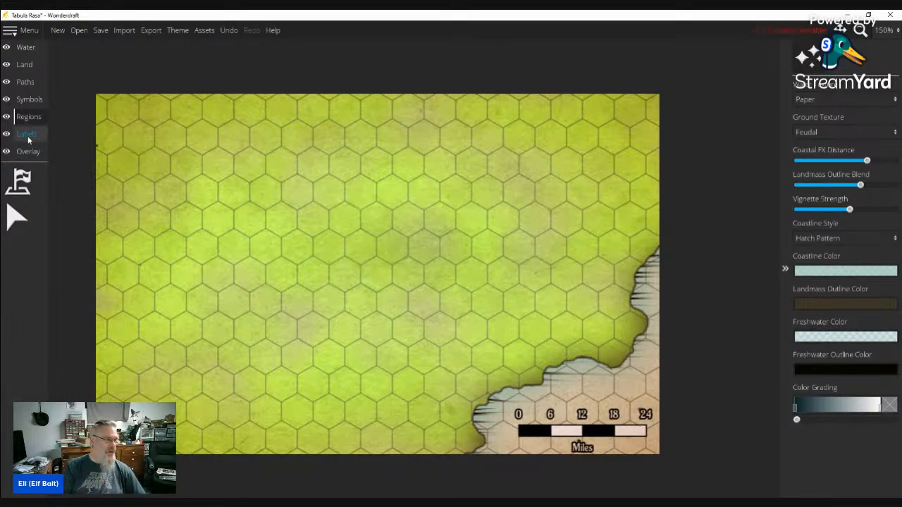
left_click(26, 99)
left_click(19, 251)
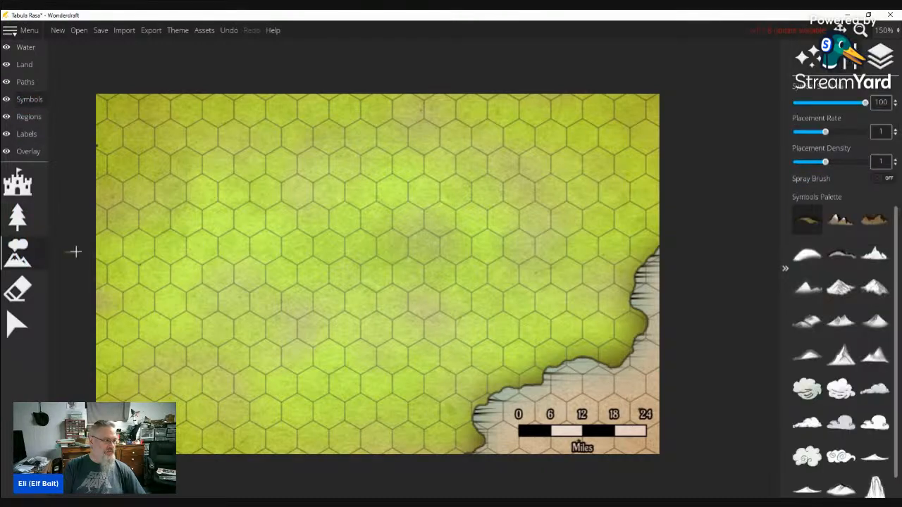
left_click(810, 227)
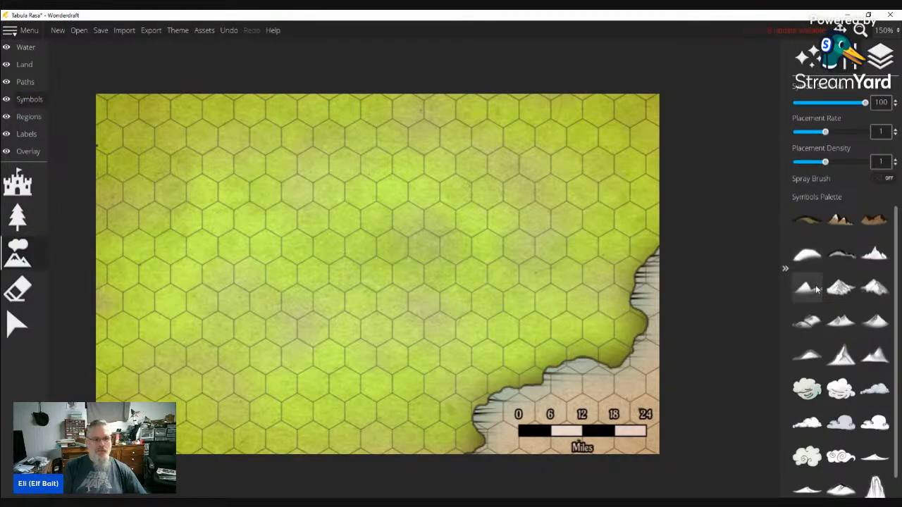
left_click(829, 290)
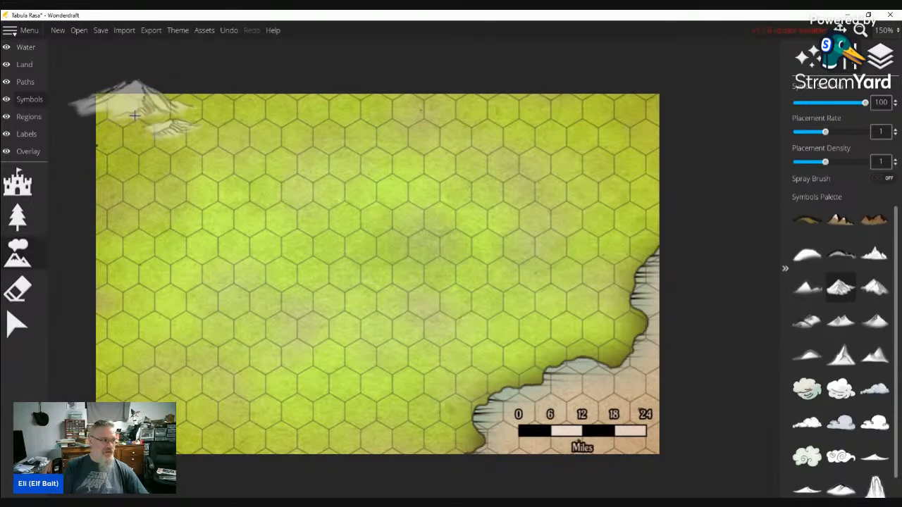
Try placing mountains at symbol size 100 in the map's northwest corner, and undo them
left_click(210, 116)
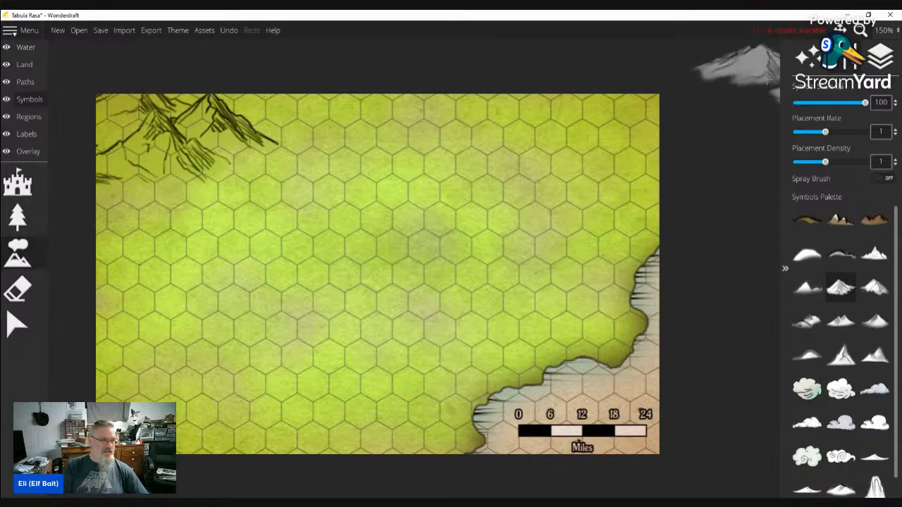
left_click(227, 31)
left_click(226, 31)
left_click(227, 31)
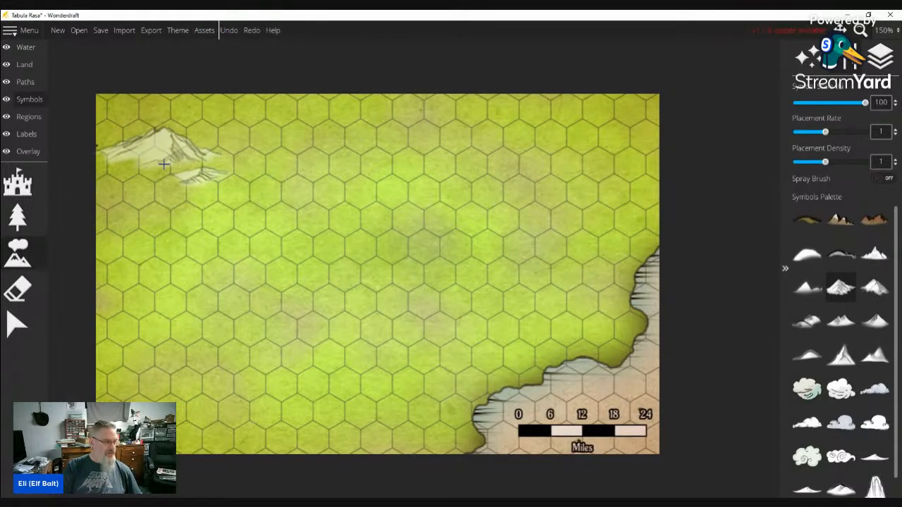
Reduce the mountain symbol size to 55
scroll(163, 164, "down", 1)
scroll(164, 161, "up", 1)
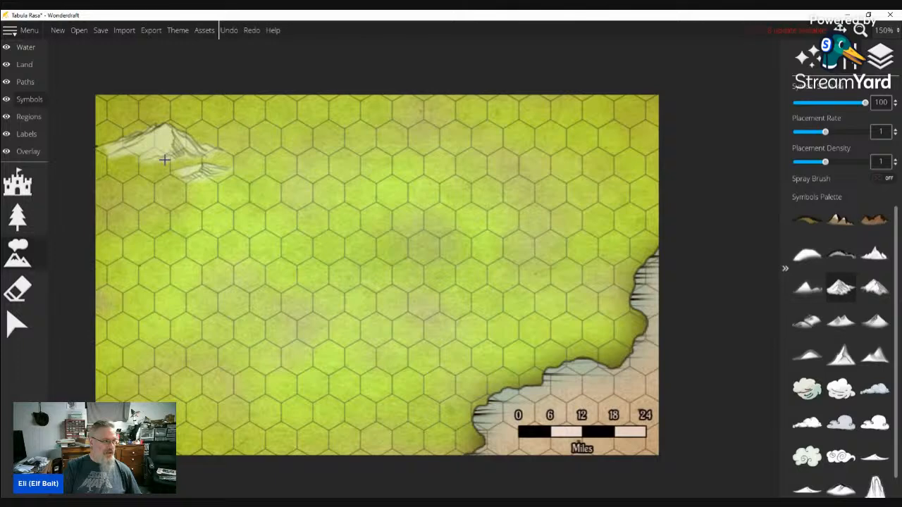
left_click(164, 160)
scroll(164, 160, "down", 1)
scroll(164, 160, "up", 1)
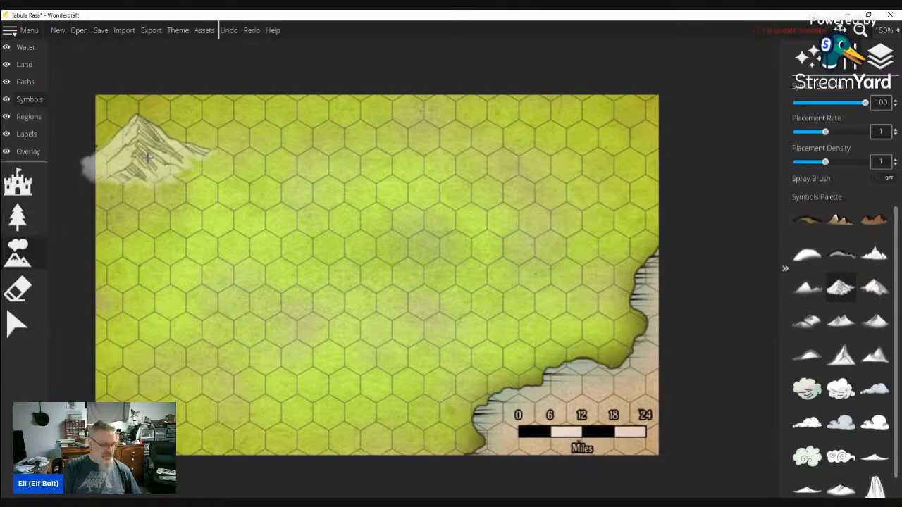
scroll(149, 157, "down", 3)
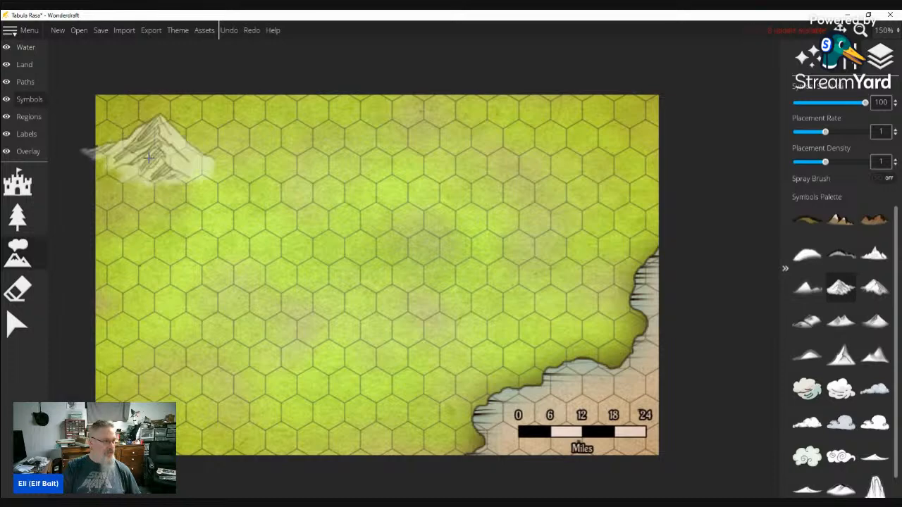
scroll(149, 158, "down", 2)
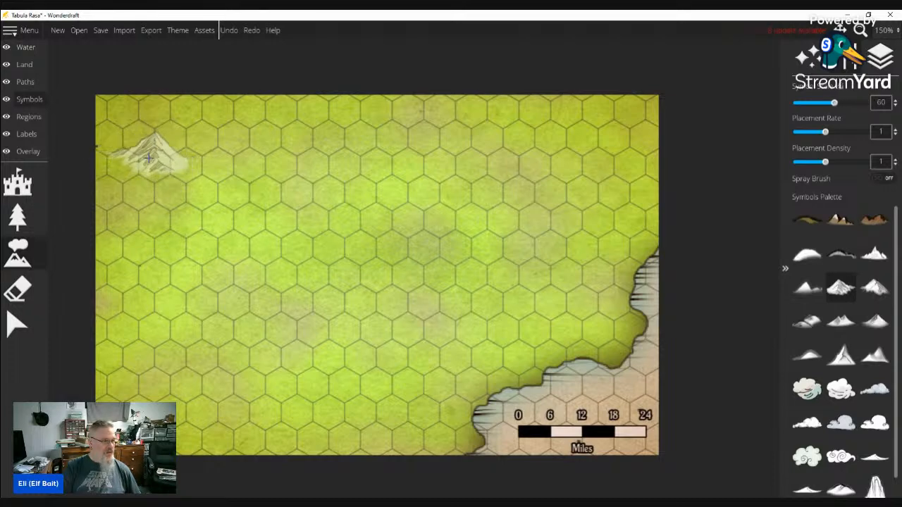
Place a mountain range from the map's northwest corner, running east along the north edge and south down the west edge
left_click(121, 105)
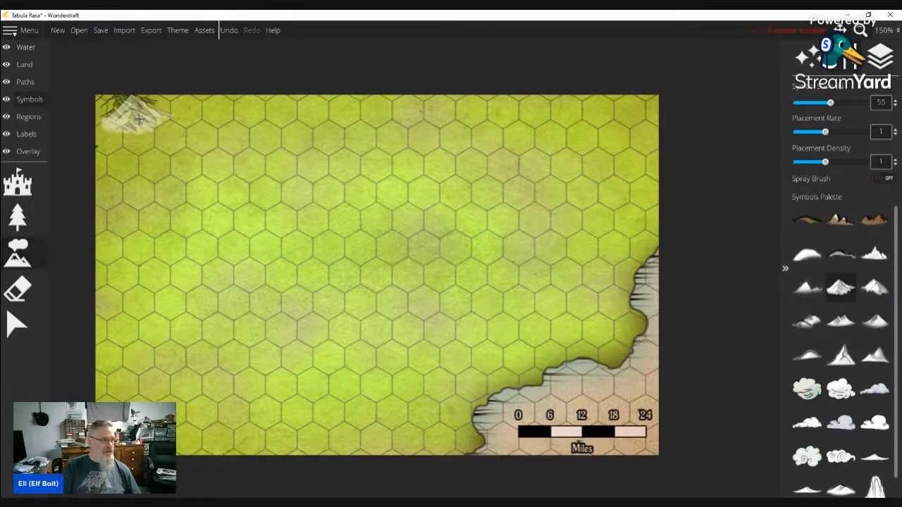
left_click(155, 127)
left_click(127, 157)
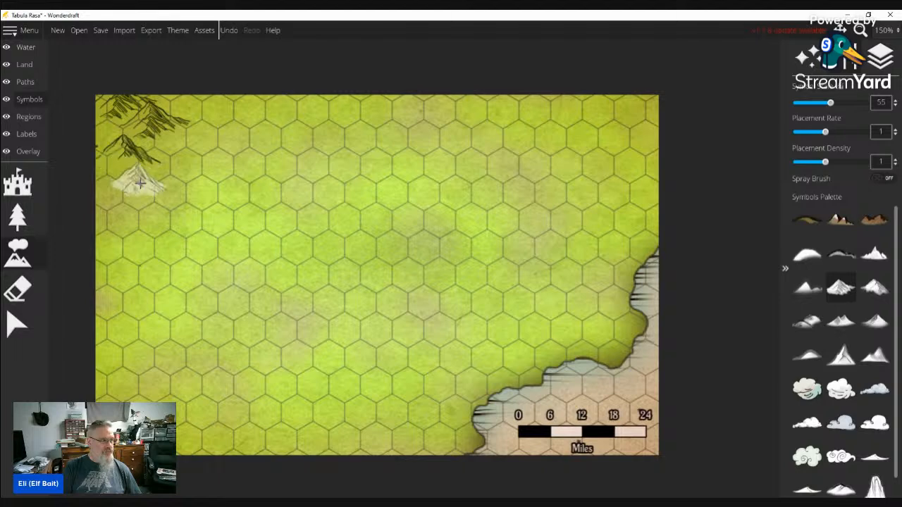
left_click(161, 167)
left_click(92, 203)
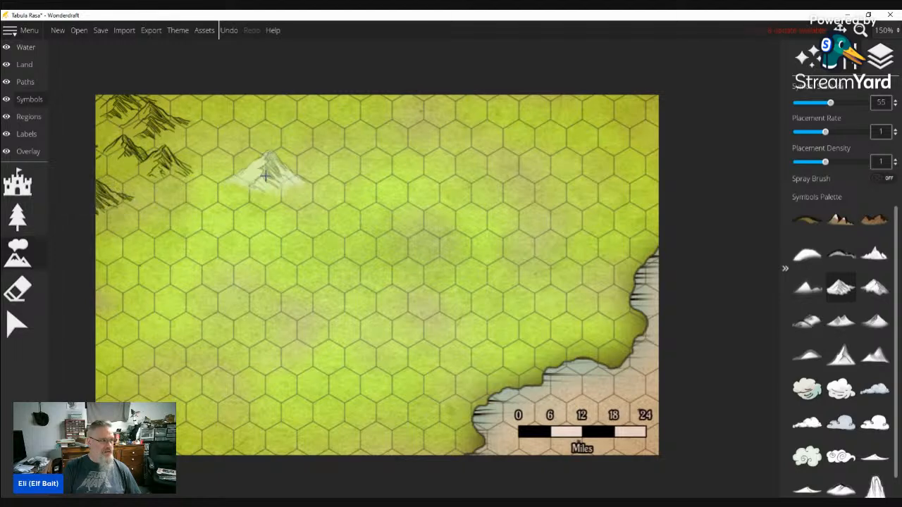
left_click(271, 147)
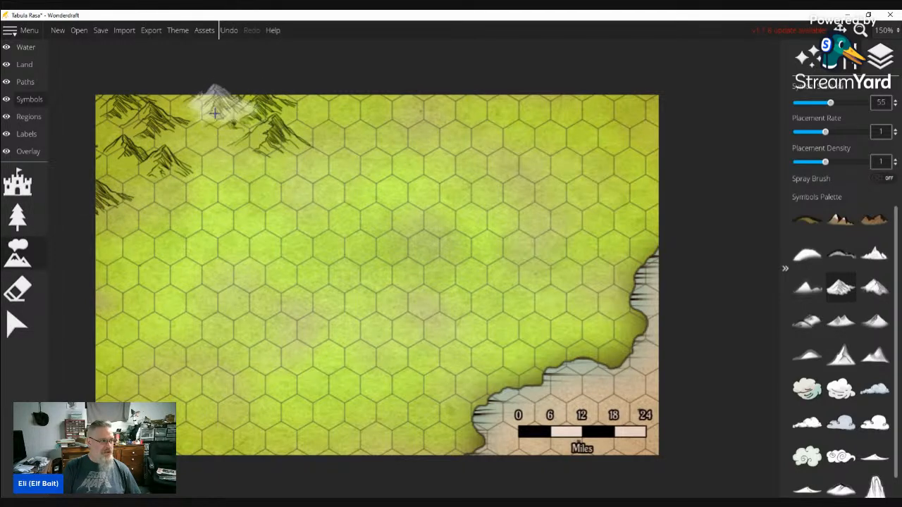
left_click(132, 206)
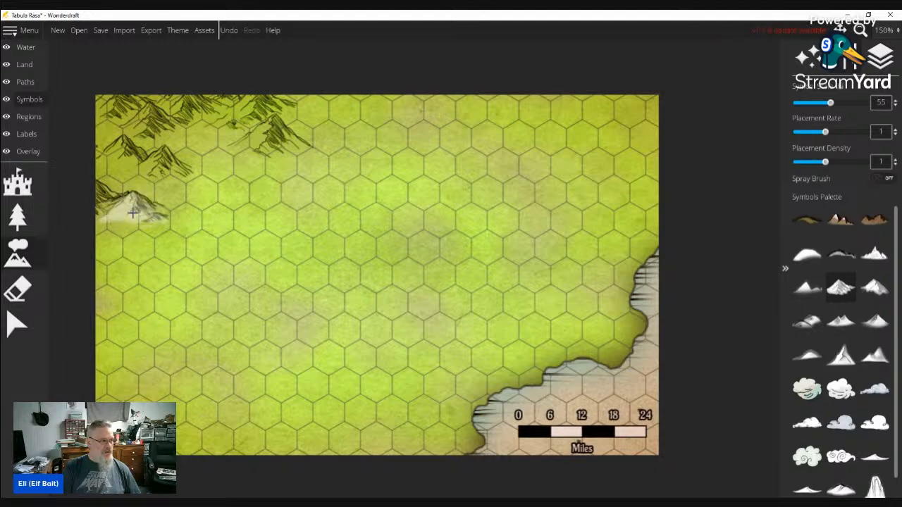
left_click(161, 233)
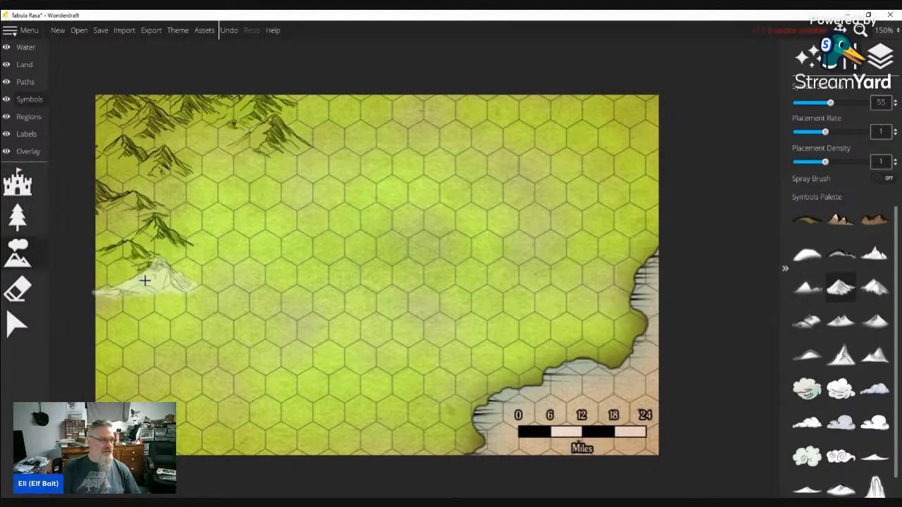
left_click(148, 280)
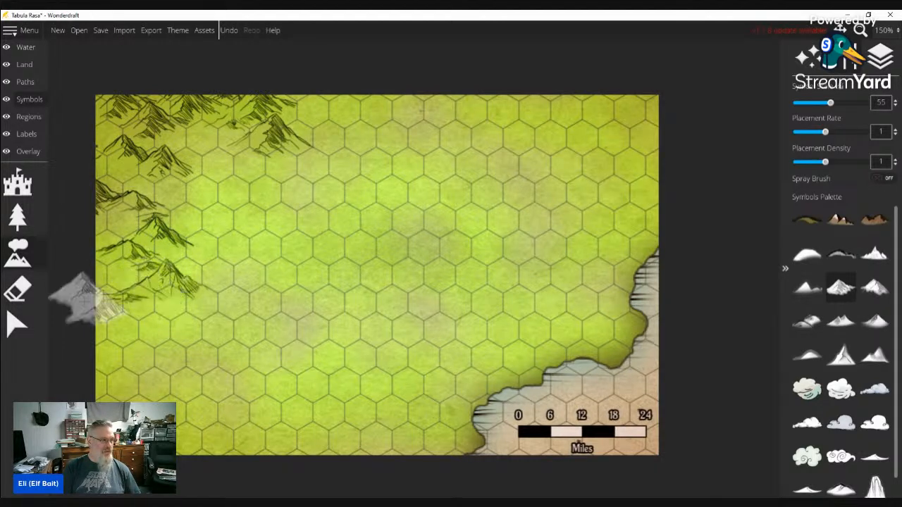
left_click(319, 97)
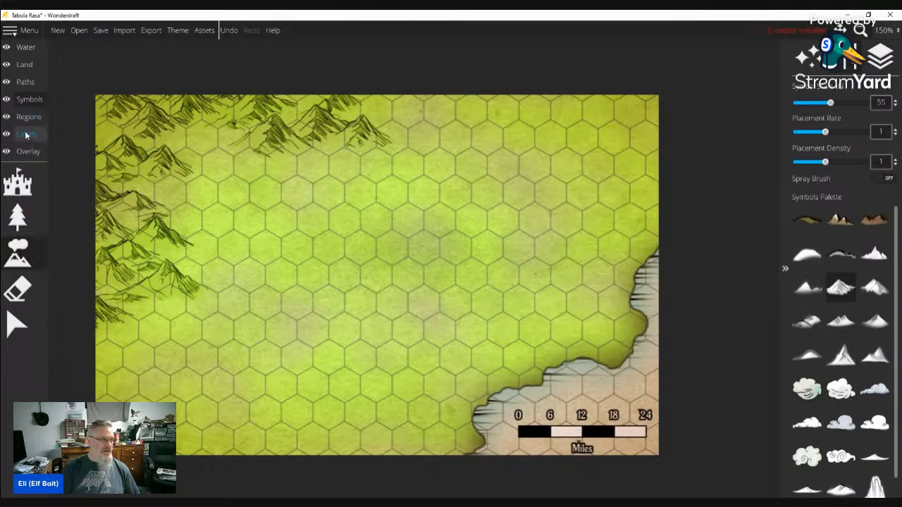
Add a brown ground-paint color, #9b6d40, for the land brush
left_click(25, 64)
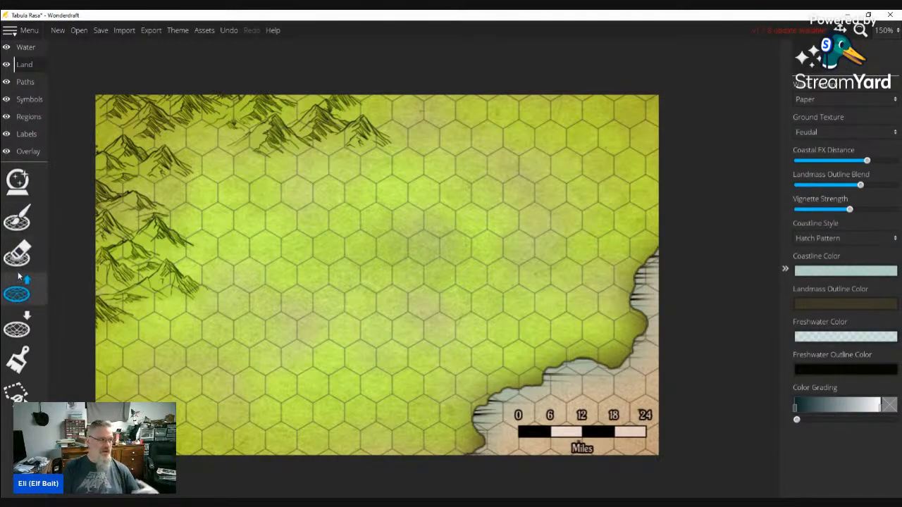
left_click(18, 359)
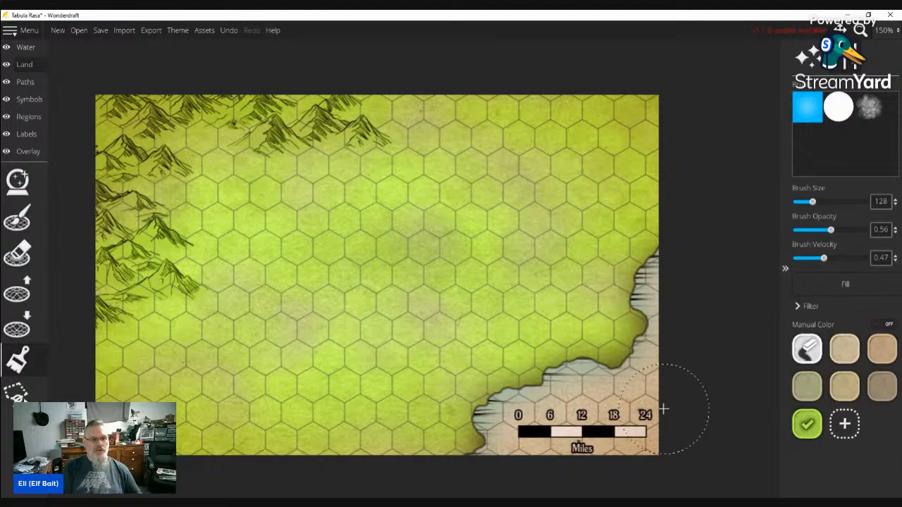
left_click(847, 425)
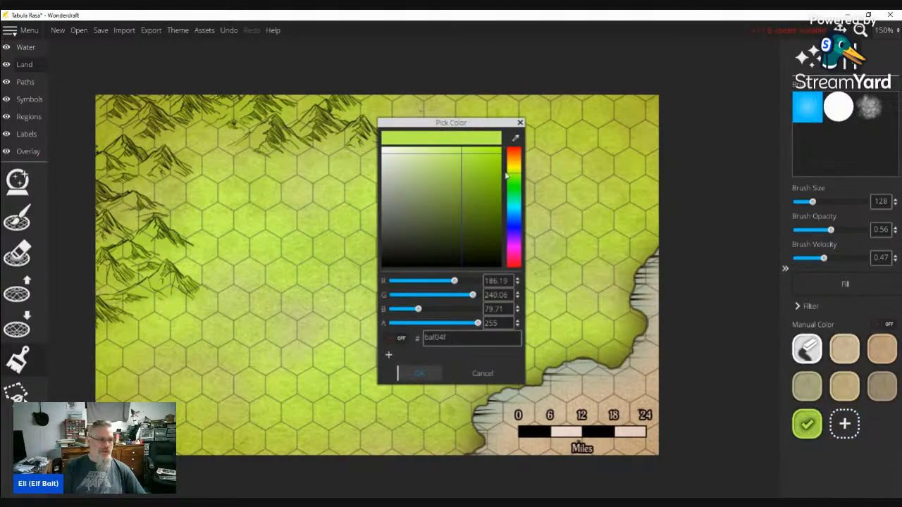
left_click(514, 160)
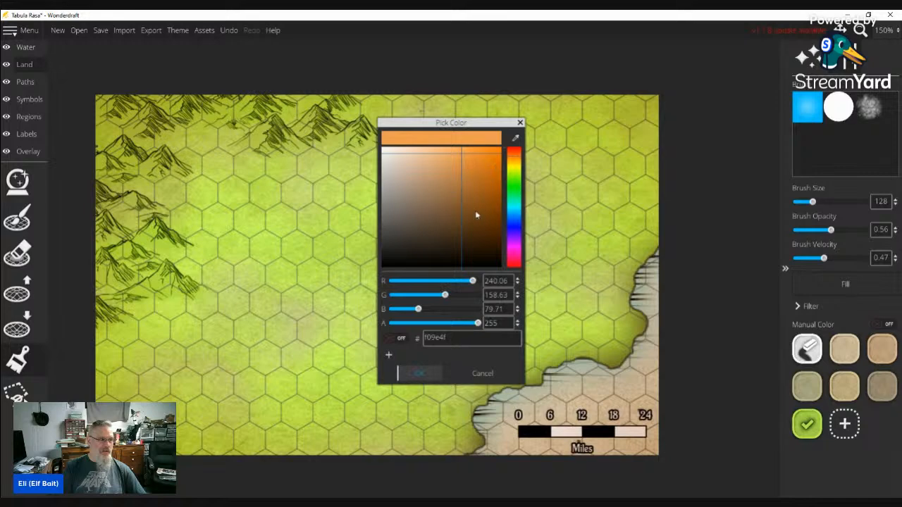
left_click_drag(476, 212, 451, 194)
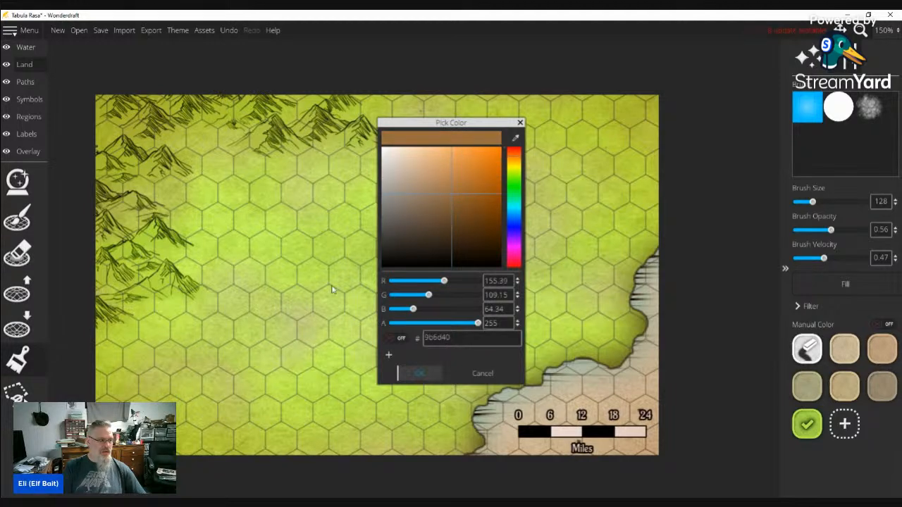
left_click(416, 374)
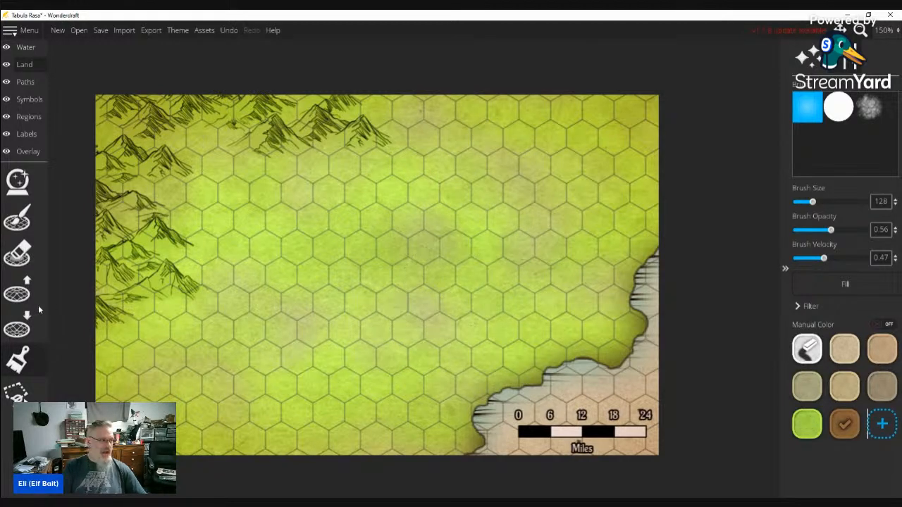
Paint the brown ground color under the whole mountain range along the west and north edges
mouse_move(106, 285)
left_mouse_down()
mouse_move(145, 275)
mouse_move(149, 287)
mouse_move(125, 241)
mouse_move(137, 228)
mouse_move(100, 180)
mouse_move(143, 167)
mouse_move(155, 153)
mouse_move(141, 153)
mouse_move(122, 124)
mouse_move(101, 139)
mouse_move(216, 102)
mouse_move(265, 123)
mouse_move(307, 121)
mouse_move(314, 110)
mouse_move(334, 136)
mouse_move(362, 147)
mouse_move(297, 131)
mouse_move(238, 155)
mouse_move(160, 222)
mouse_move(111, 226)
mouse_move(150, 164)
mouse_move(102, 236)
left_mouse_up()
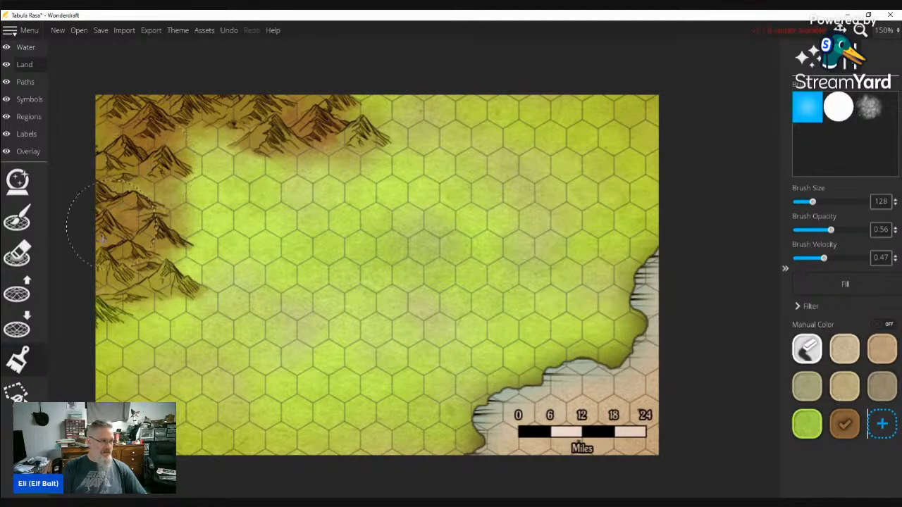
mouse_move(86, 310)
left_mouse_down()
mouse_move(109, 334)
mouse_move(131, 220)
left_mouse_up()
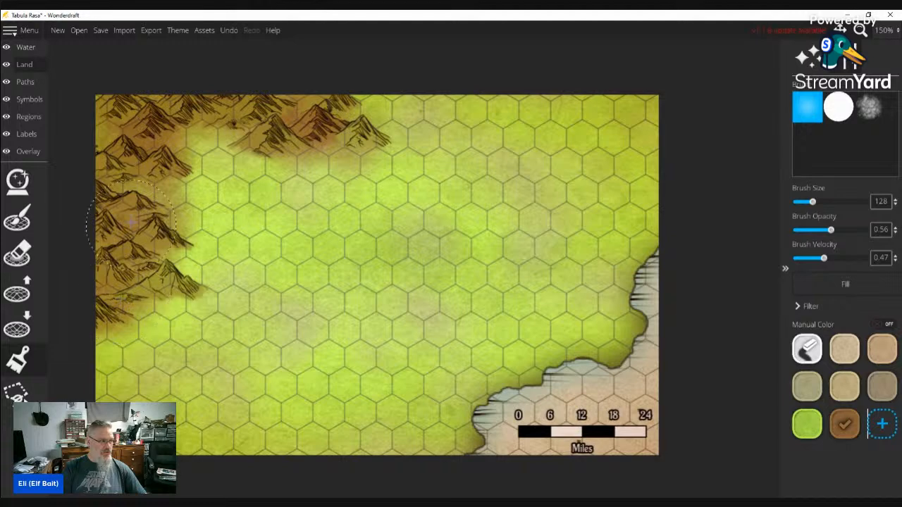
mouse_move(104, 148)
left_mouse_down()
mouse_move(103, 103)
mouse_move(122, 116)
mouse_move(272, 91)
left_mouse_up()
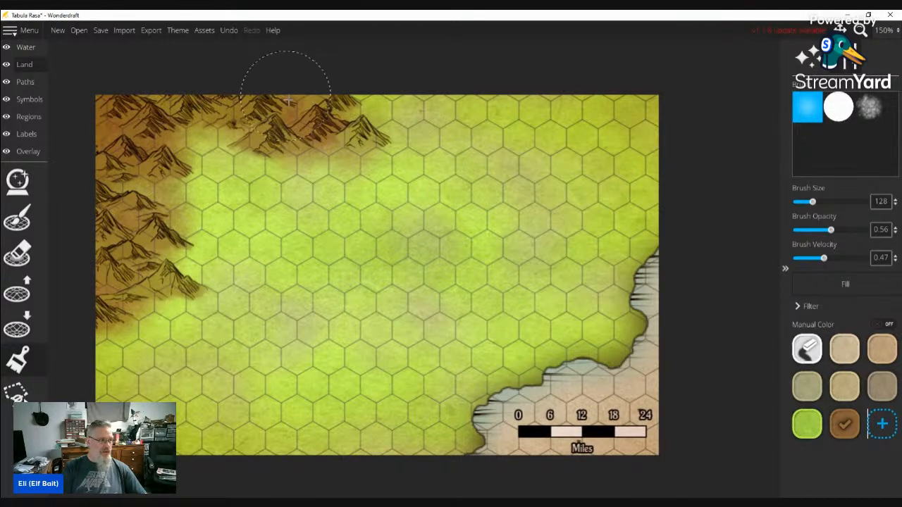
Add a near-white ground-paint color, #f8f4f0, and switch to the mottled, cloud-like brush
left_click(883, 425)
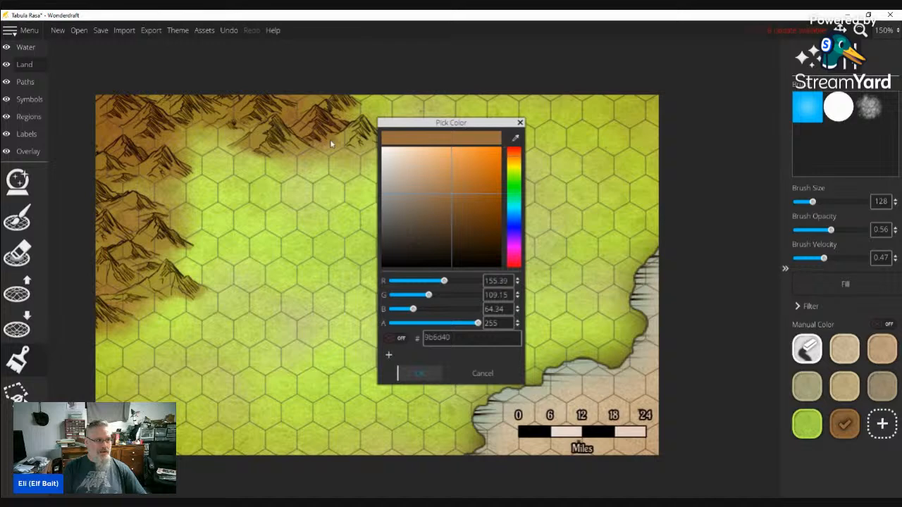
left_click(386, 155)
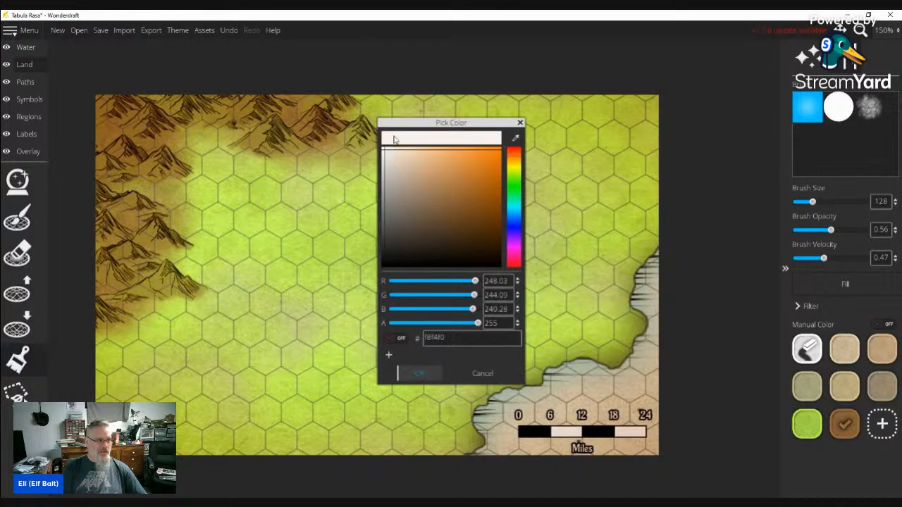
left_click(417, 373)
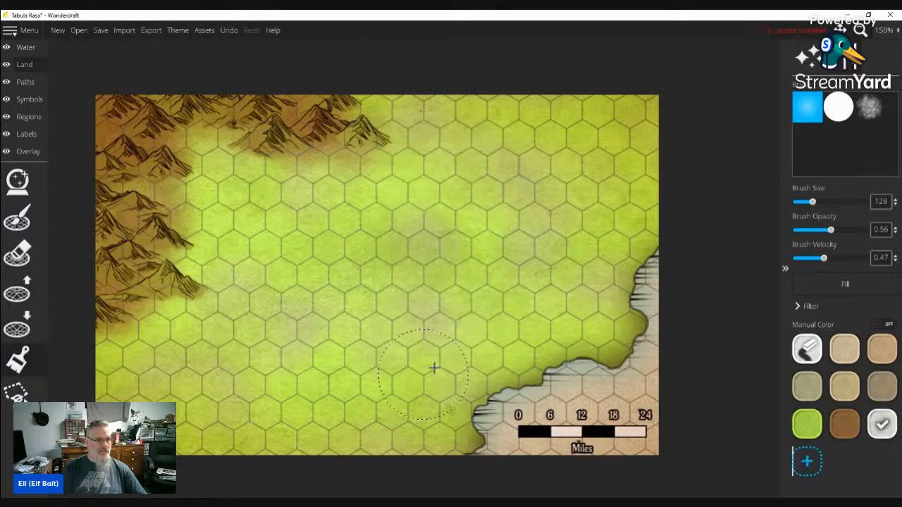
left_click(871, 110)
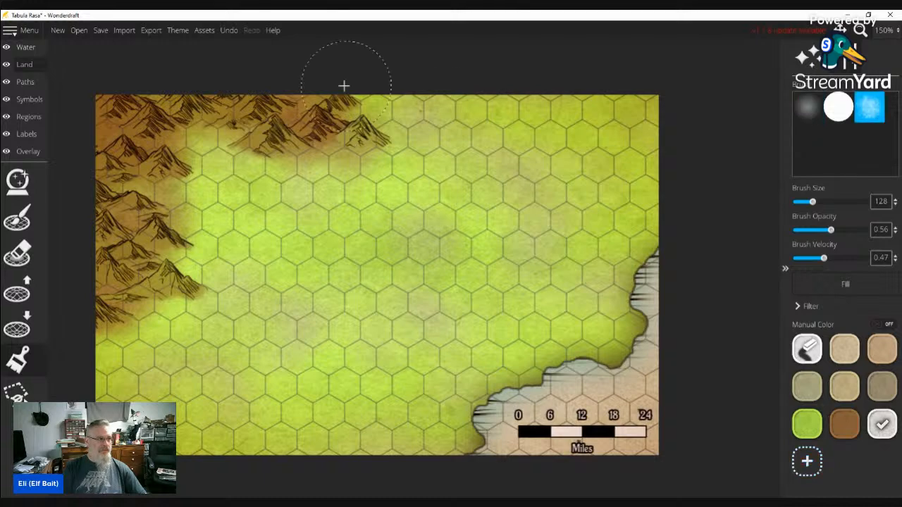
Paint the mottled near-white color over the mountain range along the north and west edges
left_click(251, 75)
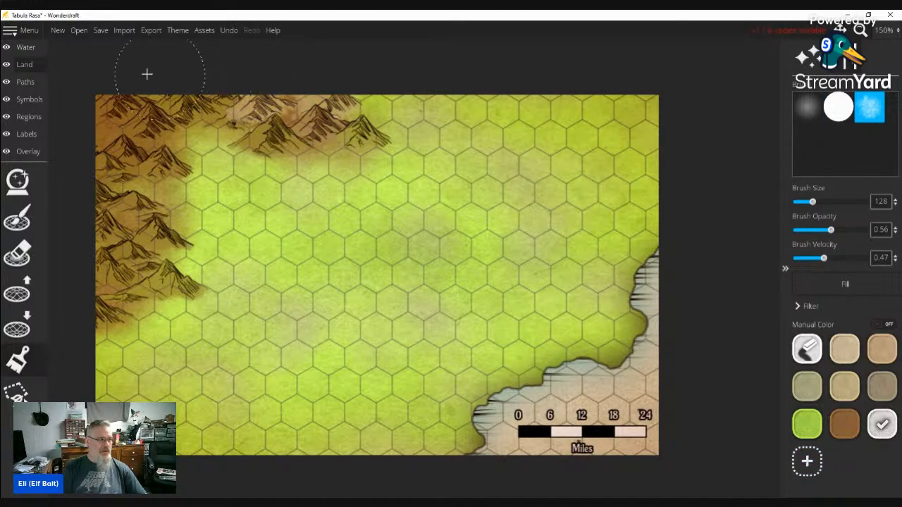
left_click(108, 106)
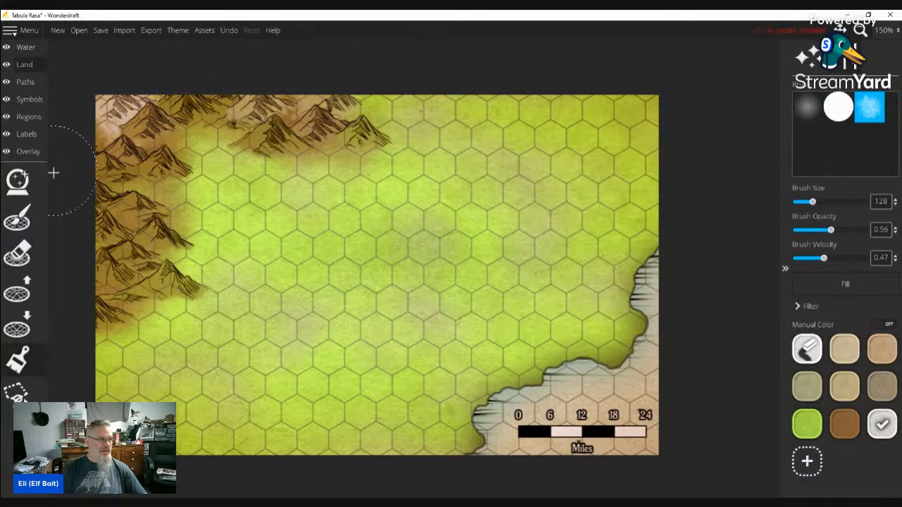
left_click(82, 182)
left_click(122, 199)
left_click(104, 270)
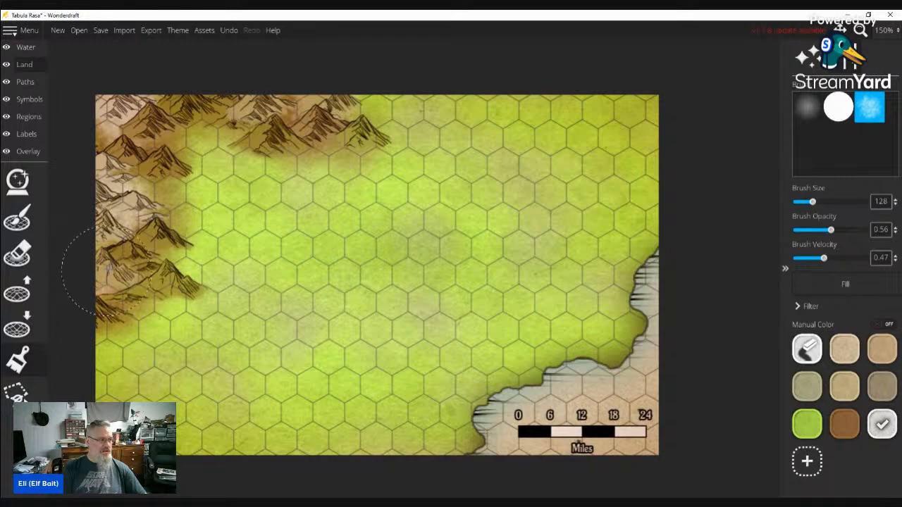
left_click(146, 166)
left_click(157, 108)
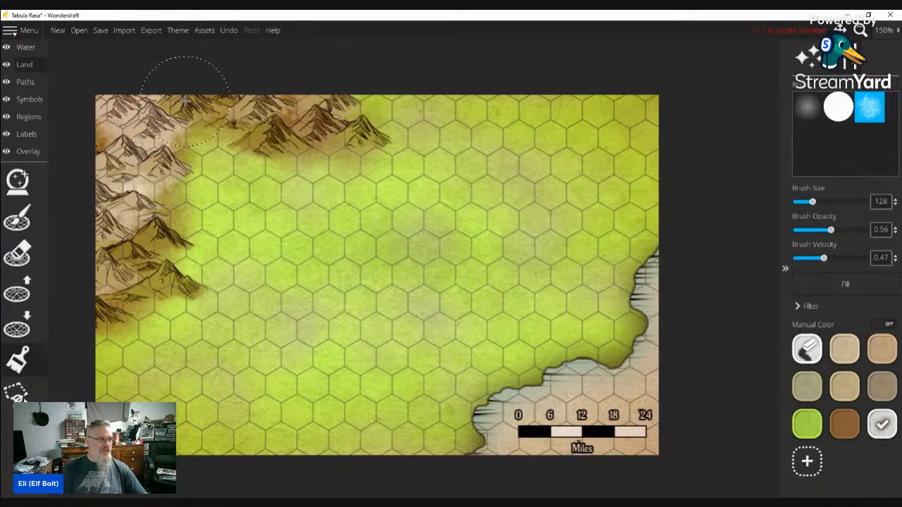
left_click(186, 104)
left_click(292, 119)
left_click(333, 127)
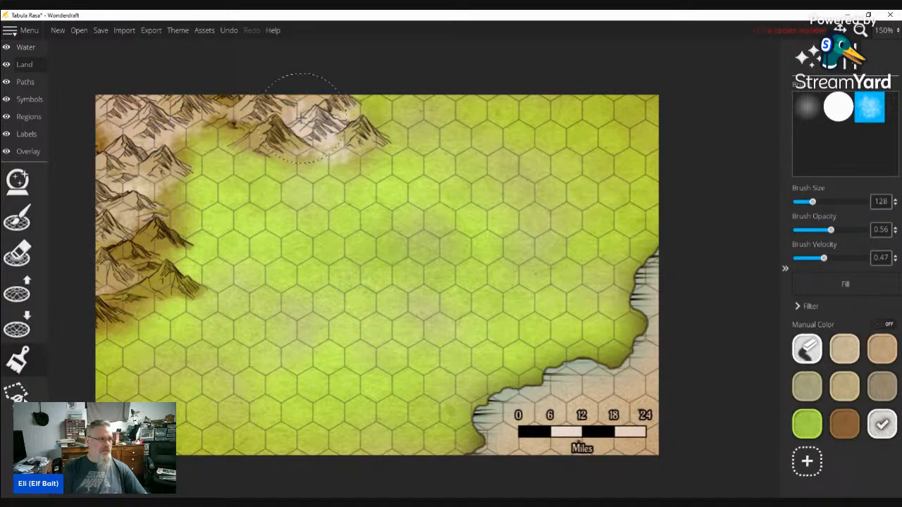
left_click(263, 121)
left_click(167, 262)
left_click(86, 264)
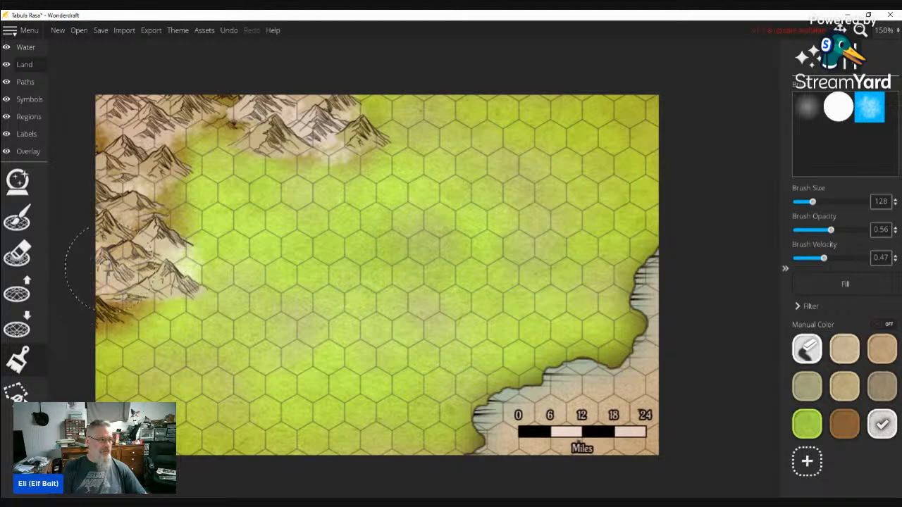
left_click(93, 310)
left_click(119, 151)
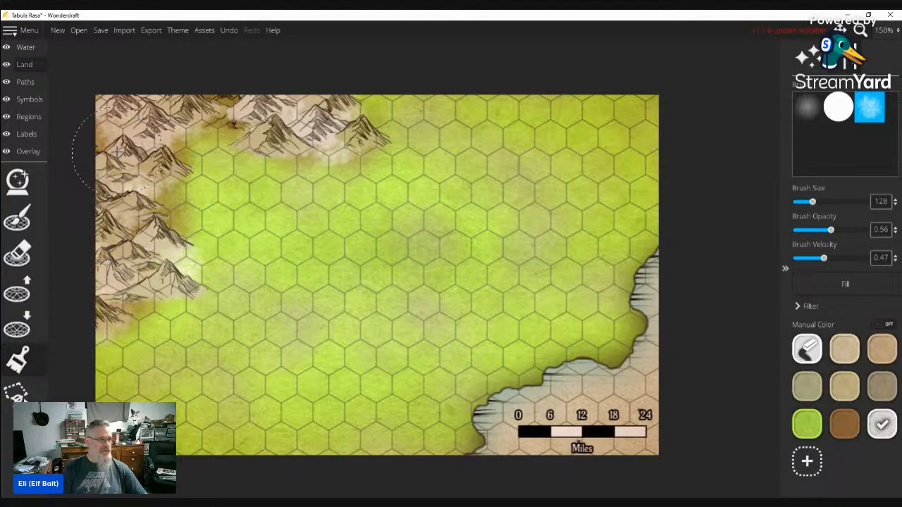
left_click(226, 123)
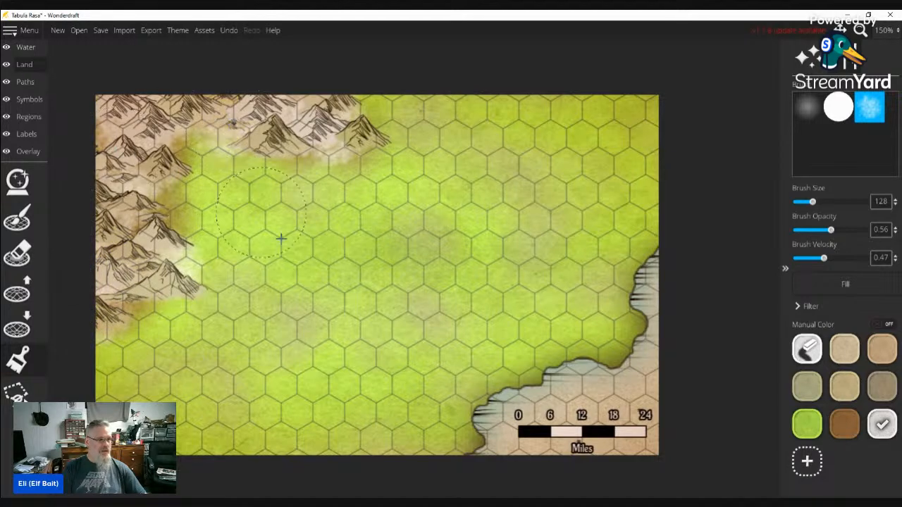
Paint the gray-brown ground color over the whole whitened mountain range and its foothills with the 128-size brush
left_click(882, 386)
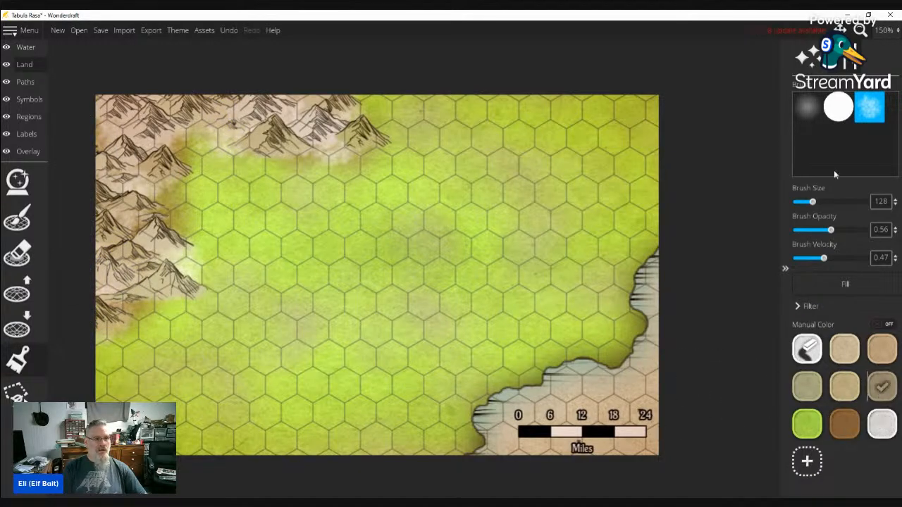
left_click(308, 126)
left_click(260, 113)
left_click(172, 105)
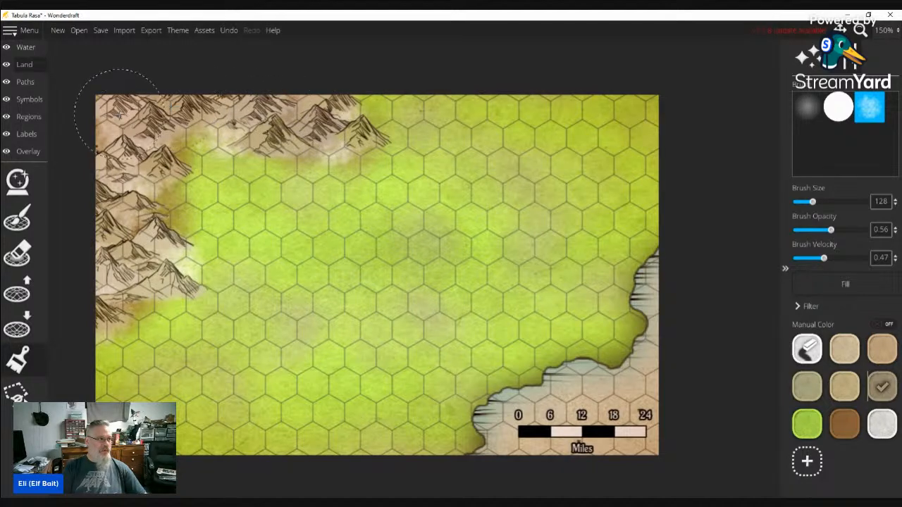
mouse_move(118, 112)
left_mouse_down()
mouse_move(127, 187)
mouse_move(115, 263)
mouse_move(60, 311)
left_mouse_up()
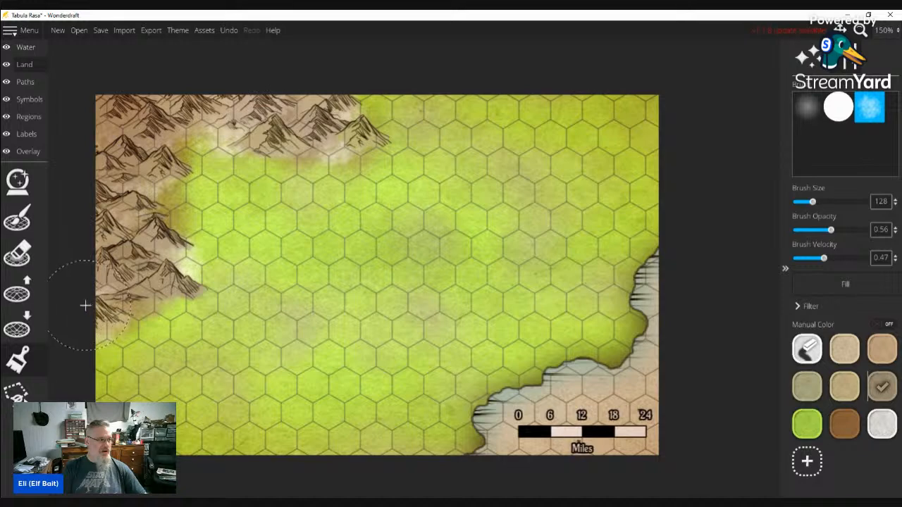
left_click_drag(241, 143, 197, 132)
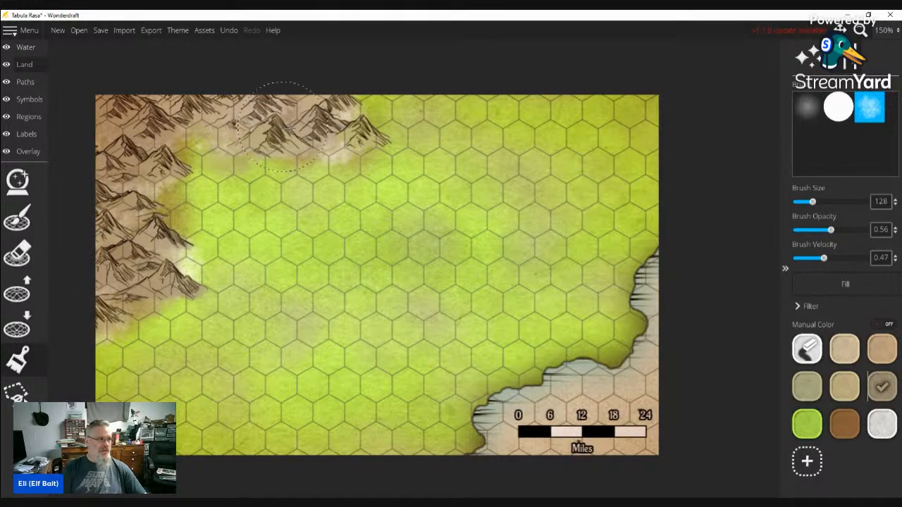
mouse_move(289, 128)
left_mouse_down()
mouse_move(313, 137)
mouse_move(264, 116)
mouse_move(210, 121)
left_mouse_up()
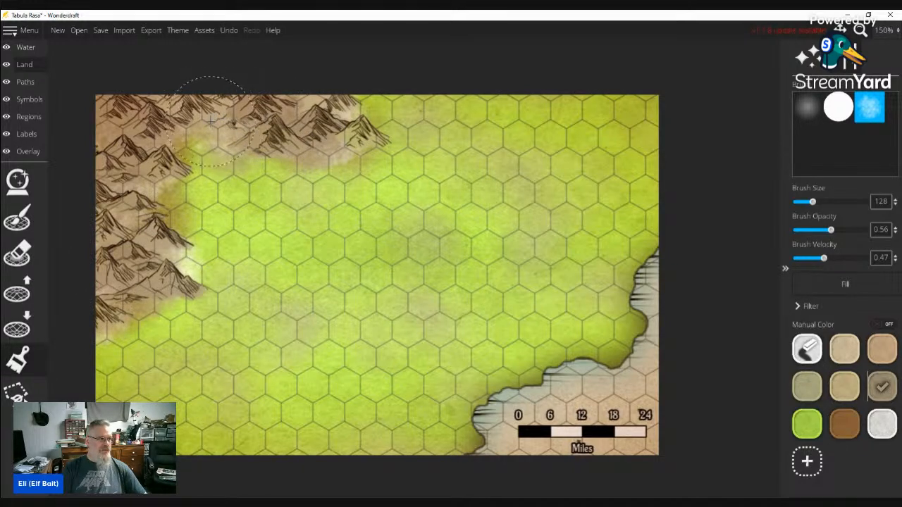
mouse_move(333, 160)
left_mouse_down()
mouse_move(360, 141)
mouse_move(323, 118)
mouse_move(192, 121)
mouse_move(123, 162)
left_mouse_up()
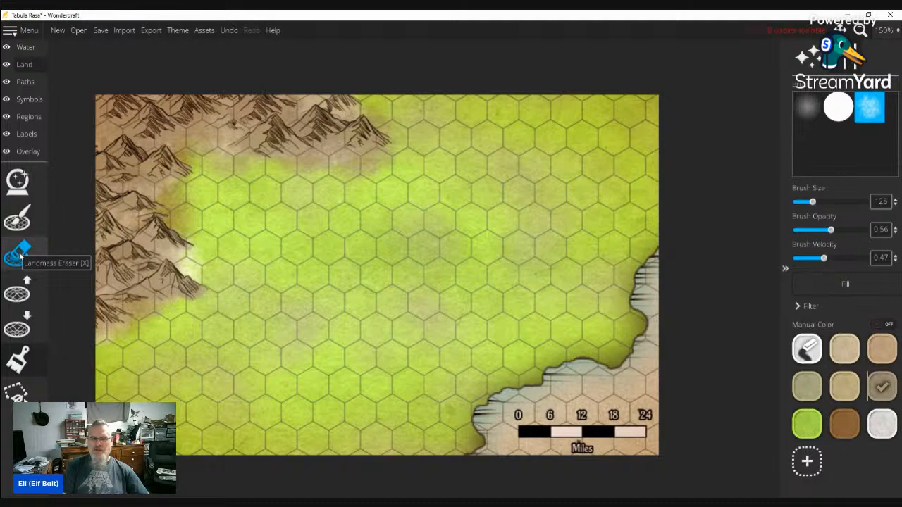
Reduce the brush size to 64 and repaint the green ground color along the inner edge of the mountain range
left_click(807, 423)
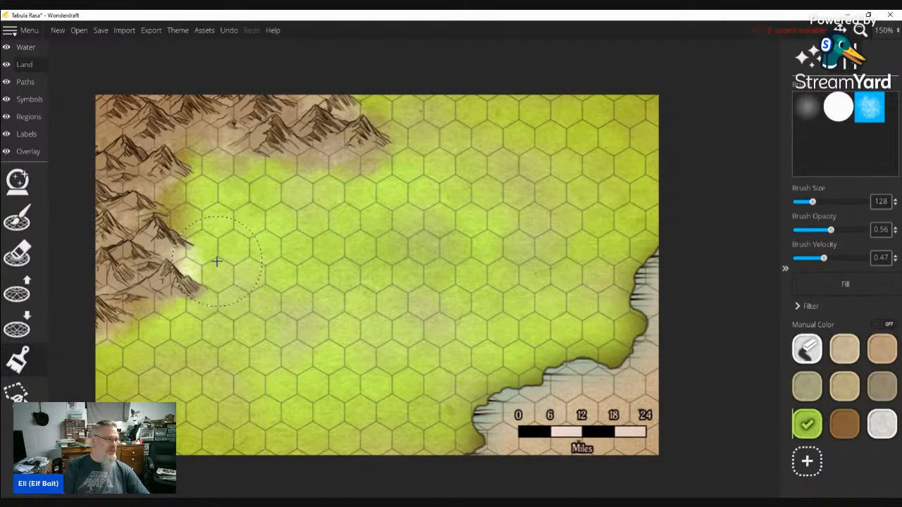
key("bracketleft")
key("bracketleft")
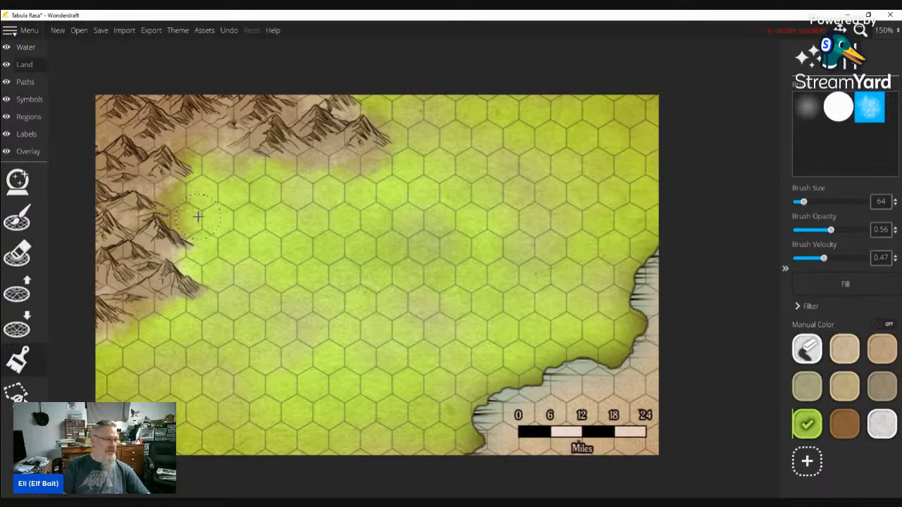
left_click_drag(173, 200, 175, 198)
left_click_drag(288, 177, 199, 157)
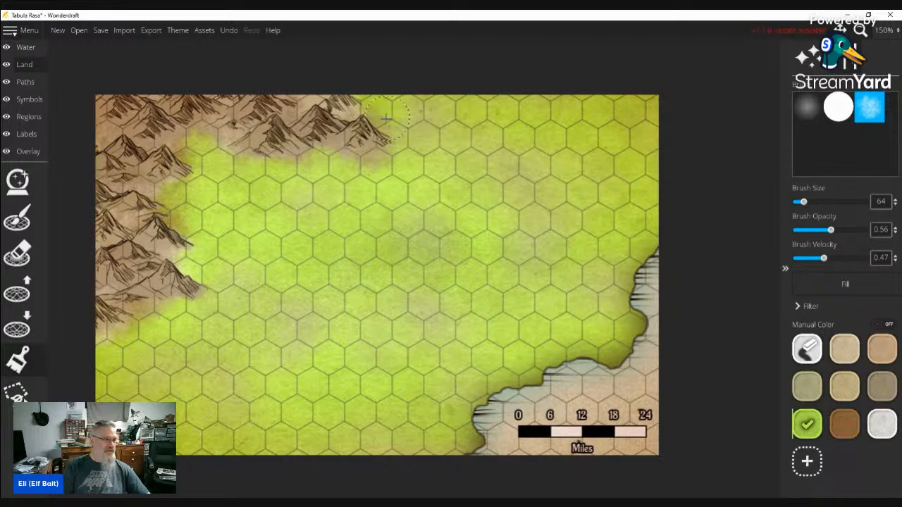
Dab patches of the gray-green ground color along the southern foothills of the northern mountains with brush size 84
left_click(788, 392)
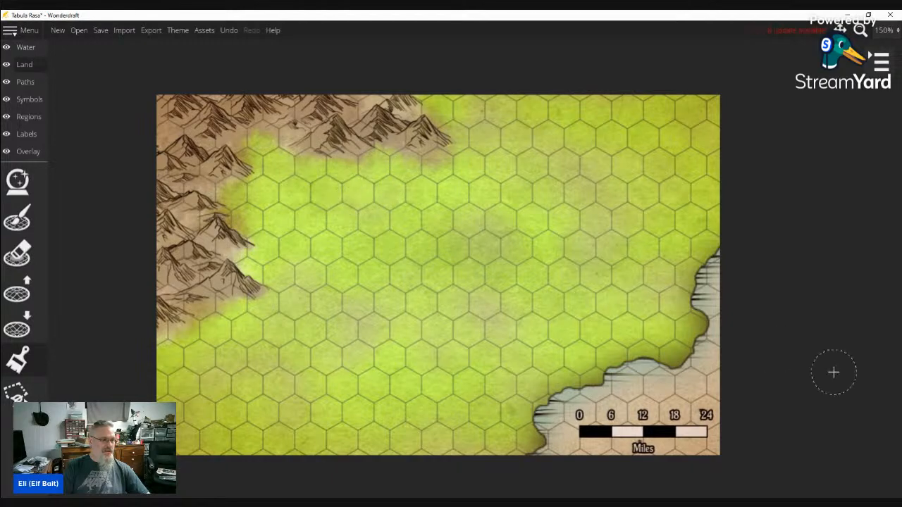
left_click(881, 66)
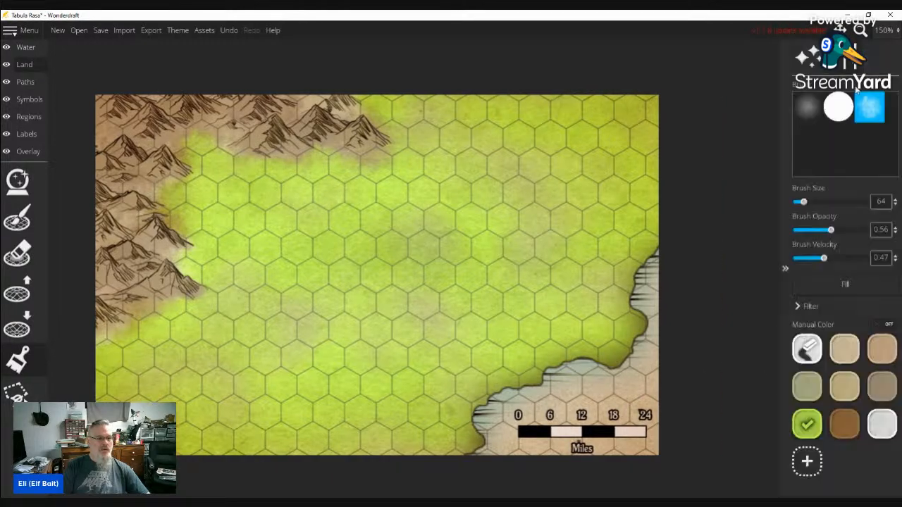
left_click(804, 382)
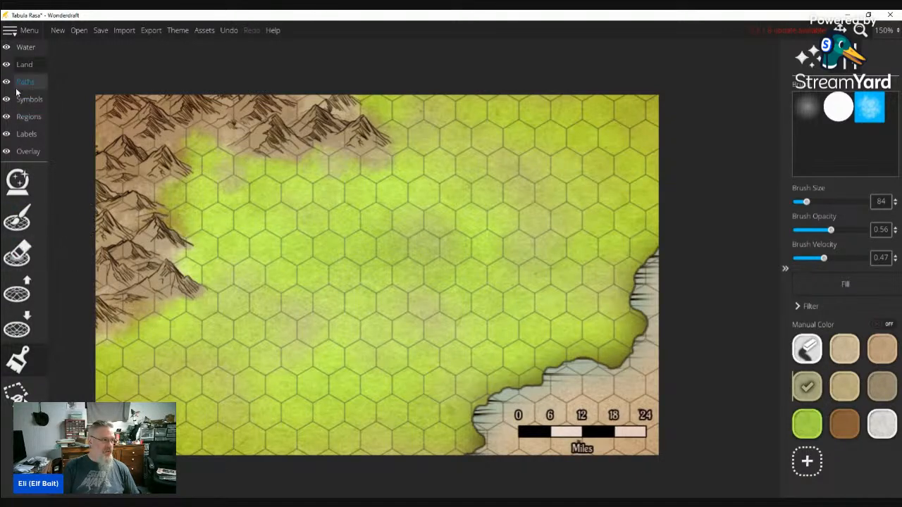
Paint a small freshwater lake in the northwest mountain corner with lake brush size 36 and roughness 0.9
left_click(25, 47)
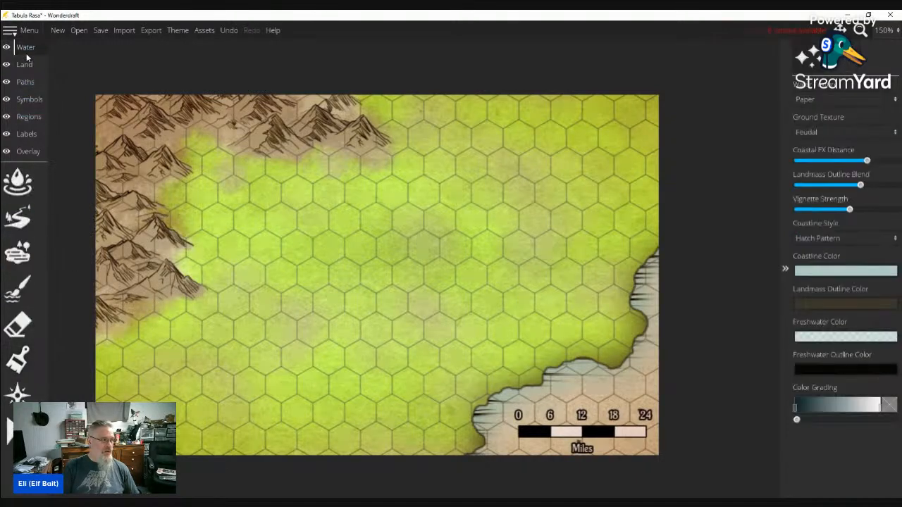
left_click(22, 219)
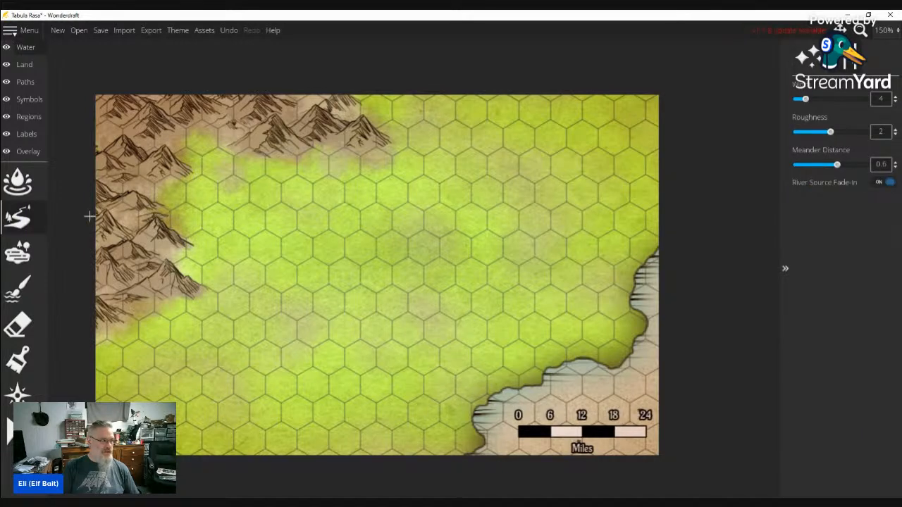
left_click(18, 288)
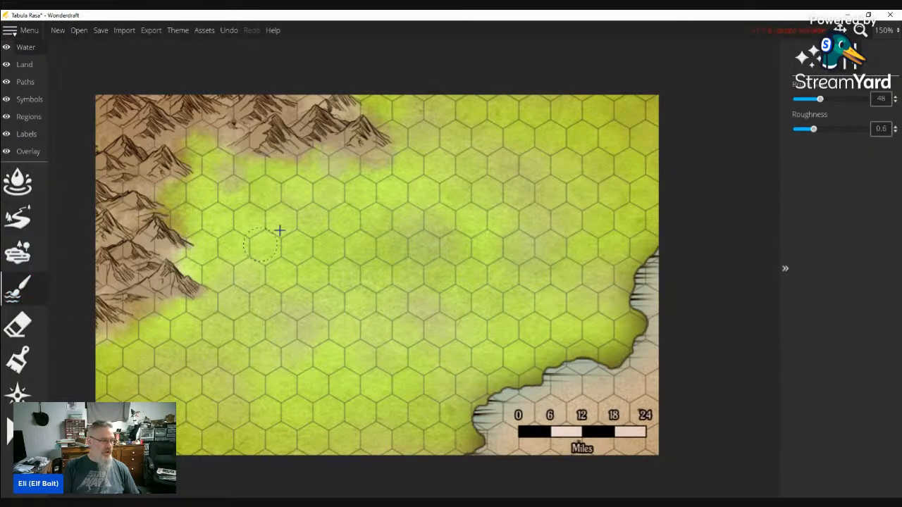
scroll(199, 151, "down", 3)
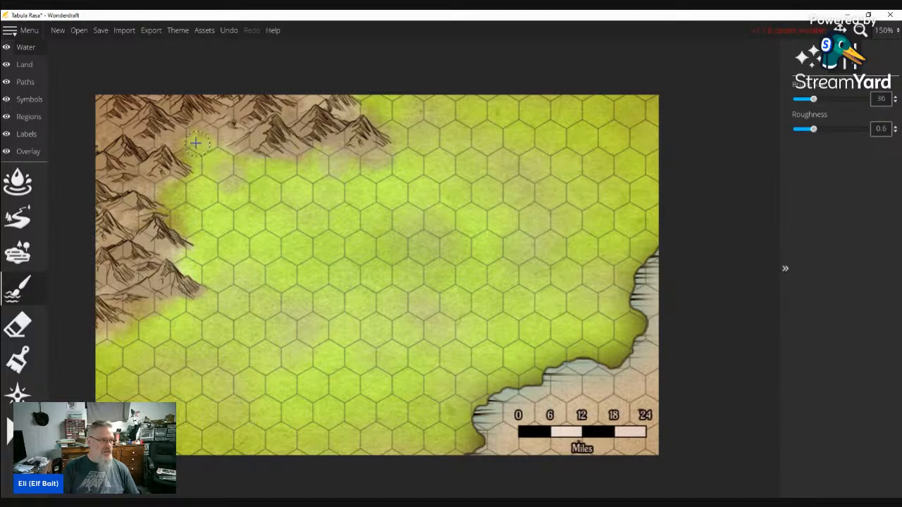
left_click(825, 129)
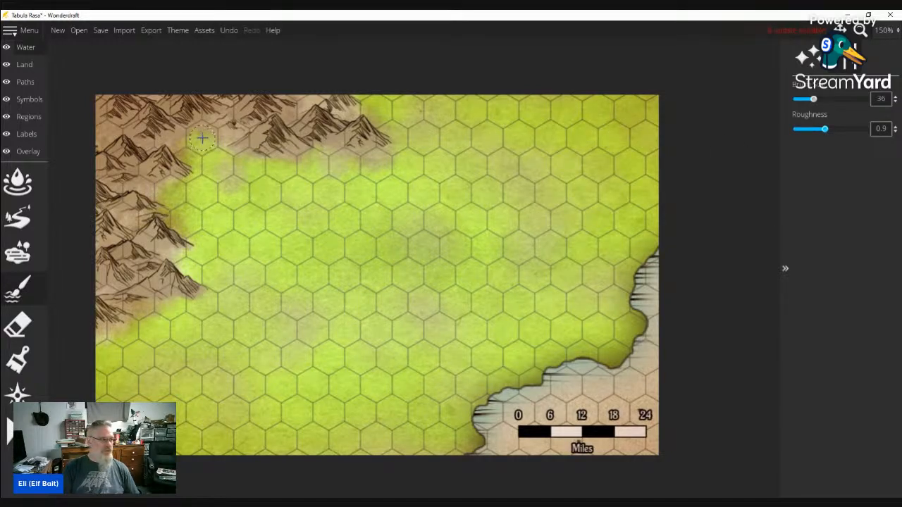
mouse_move(182, 140)
left_mouse_down()
mouse_move(209, 138)
mouse_move(187, 142)
mouse_move(217, 145)
mouse_move(189, 148)
mouse_move(213, 155)
mouse_move(217, 148)
mouse_move(170, 140)
mouse_move(227, 153)
mouse_move(217, 165)
mouse_move(199, 153)
mouse_move(204, 160)
mouse_move(185, 175)
left_mouse_up()
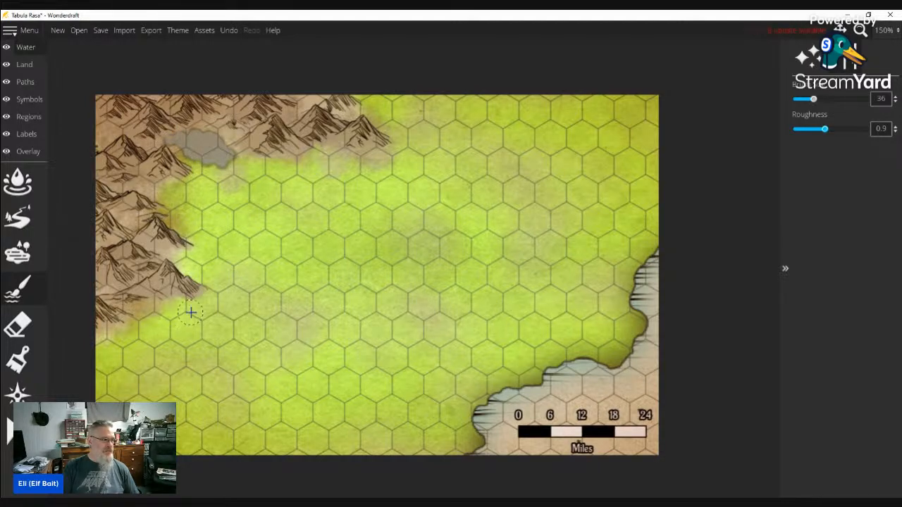
Configure the river tool with width 7, roughness 2 and meander distance 0.43
left_click(18, 218)
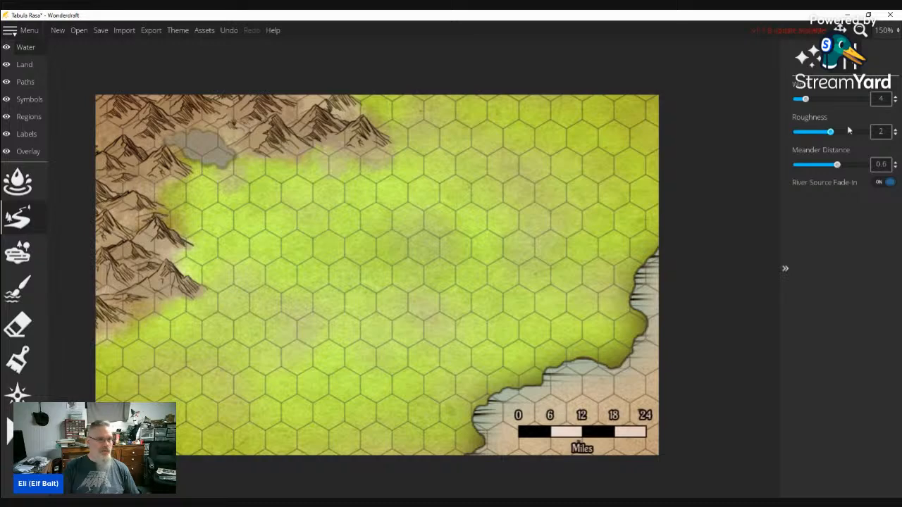
left_click(821, 100)
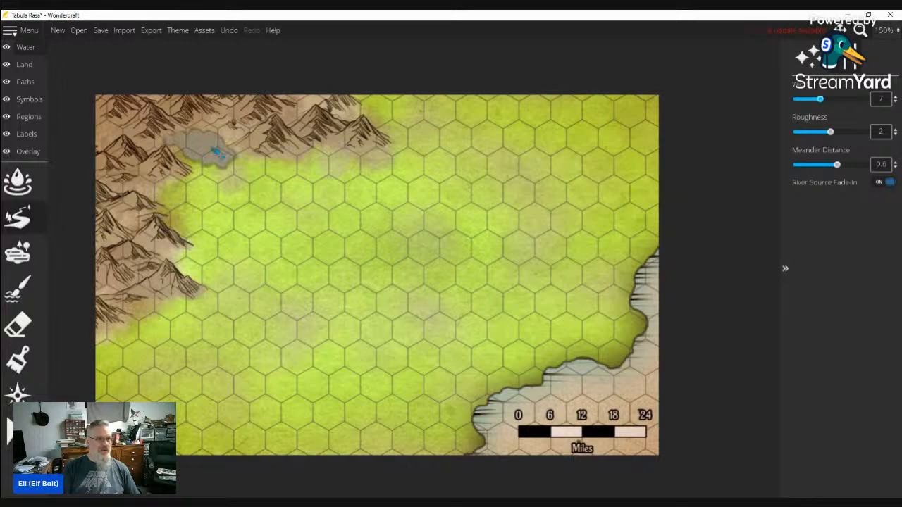
left_click(825, 166)
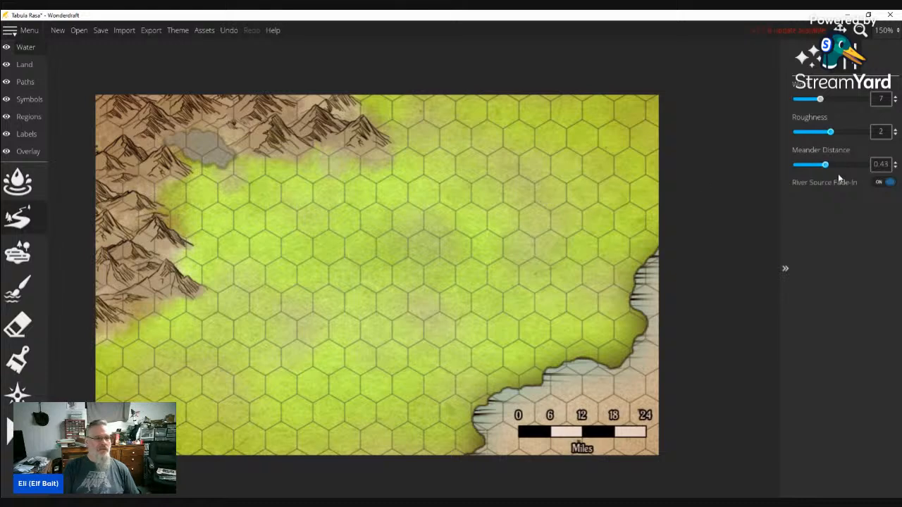
left_click(810, 135)
left_click(830, 132)
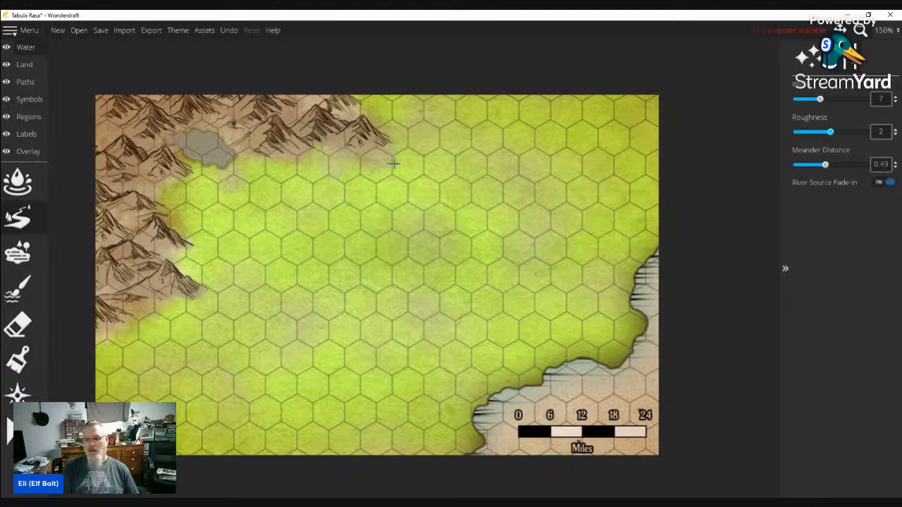
Try a winding width-7 river from the mountain lake to the southeast coast, and undo it
mouse_move(220, 152)
left_mouse_down()
mouse_move(233, 194)
mouse_move(282, 203)
mouse_move(297, 249)
mouse_move(377, 278)
mouse_move(362, 298)
mouse_move(325, 306)
mouse_move(310, 332)
mouse_move(368, 341)
mouse_move(436, 325)
mouse_move(442, 370)
mouse_move(479, 408)
left_mouse_up()
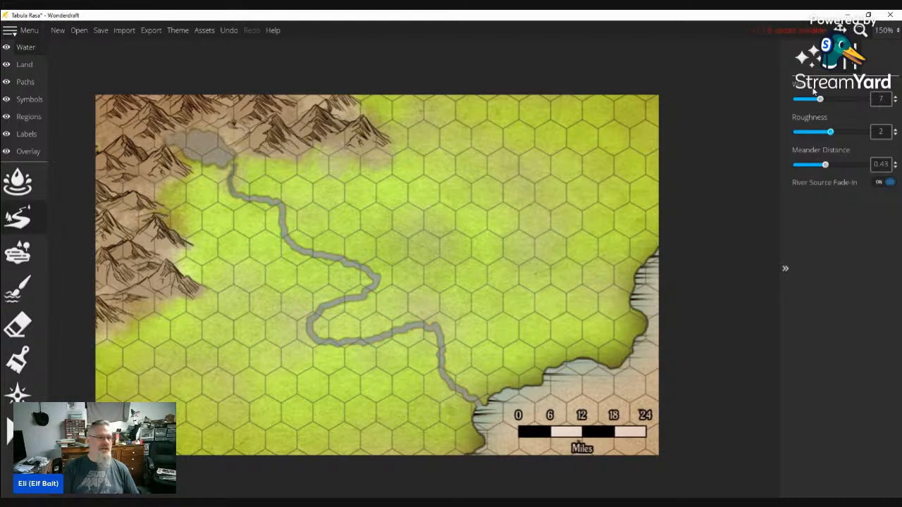
left_click(228, 30)
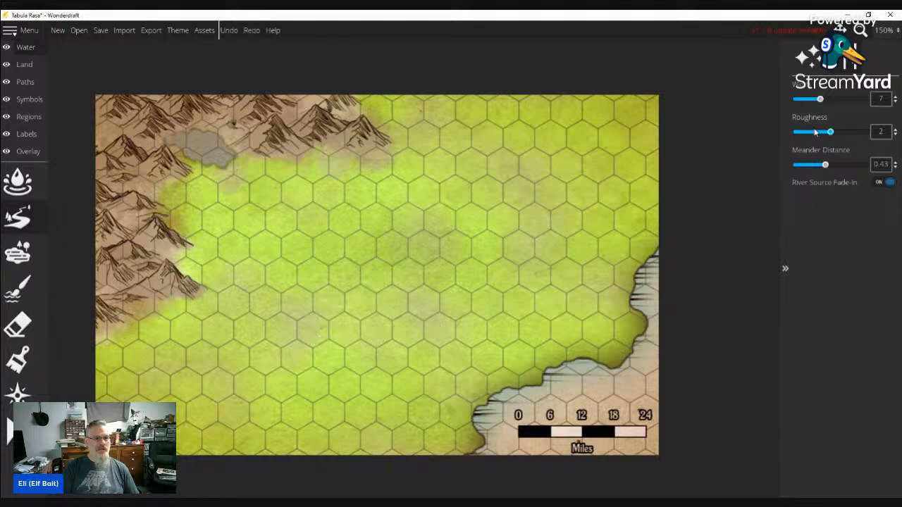
Set the river width to 5 and draw a winding river from the lake to the southeast coast, with a tributary from the western mountains
left_click_drag(819, 99, 810, 99)
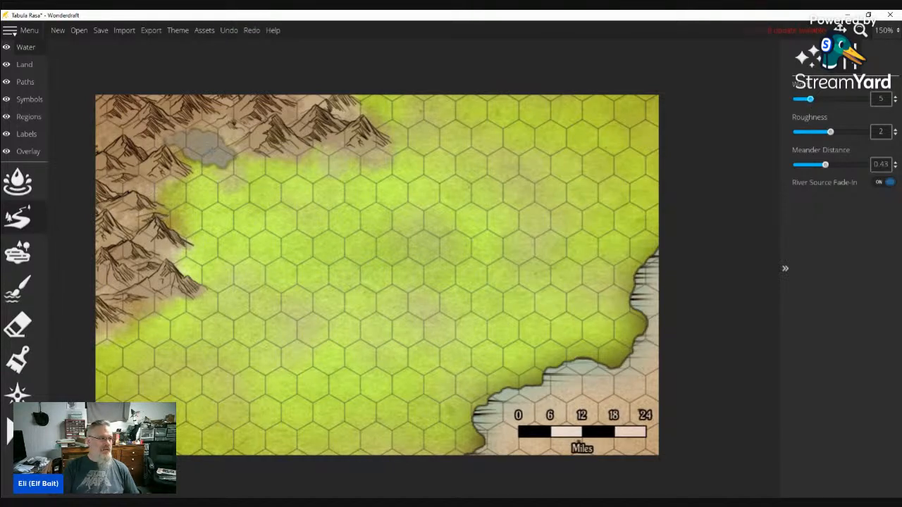
mouse_move(215, 149)
left_mouse_down()
mouse_move(236, 163)
mouse_move(231, 194)
mouse_move(259, 208)
mouse_move(277, 232)
mouse_move(263, 264)
mouse_move(280, 279)
mouse_move(360, 268)
mouse_move(376, 291)
mouse_move(351, 337)
mouse_move(366, 349)
mouse_move(432, 360)
mouse_move(478, 410)
left_mouse_up()
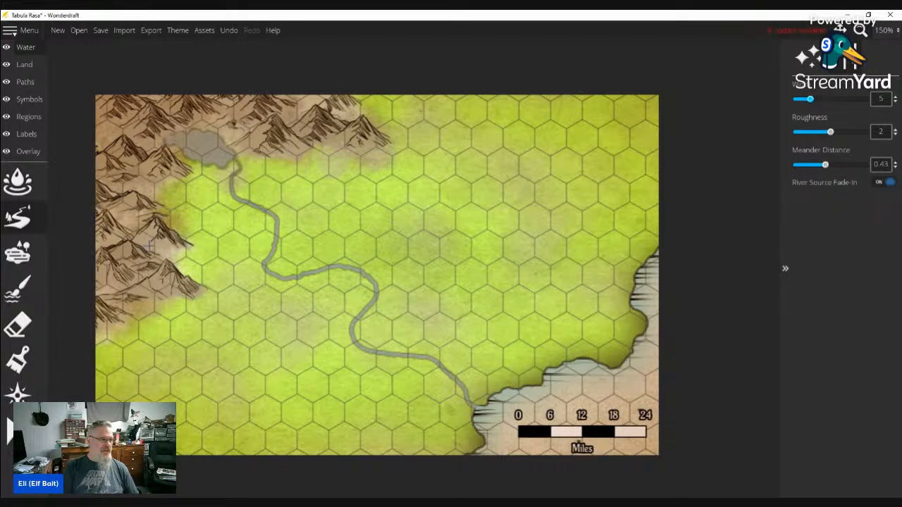
mouse_move(149, 247)
left_mouse_down()
mouse_move(180, 265)
mouse_move(263, 270)
left_mouse_up()
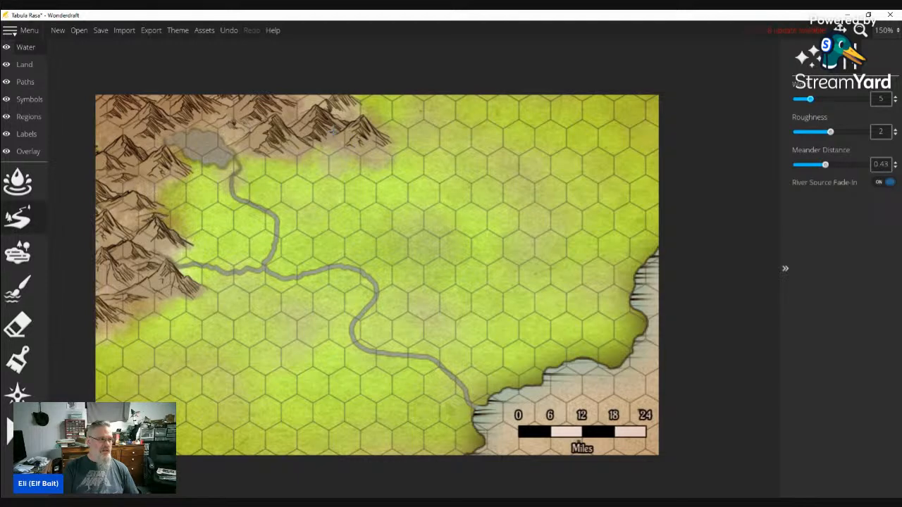
Draw a width-5 tributary from the northern mountains southwest to the river flowing out of the lake
mouse_move(332, 147)
left_mouse_down()
mouse_move(313, 164)
mouse_move(307, 191)
mouse_move(269, 223)
left_mouse_up()
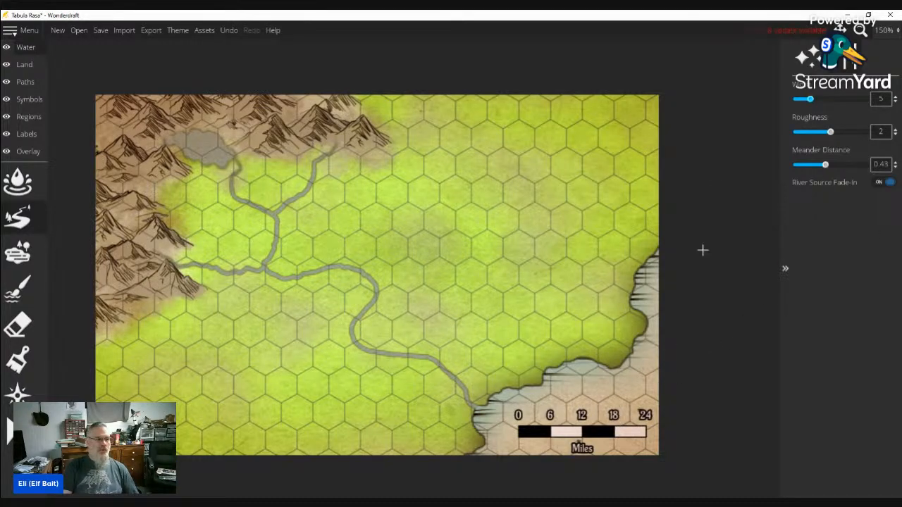
Reduce the pointed hex grid overlay's size to 29
left_click(36, 153)
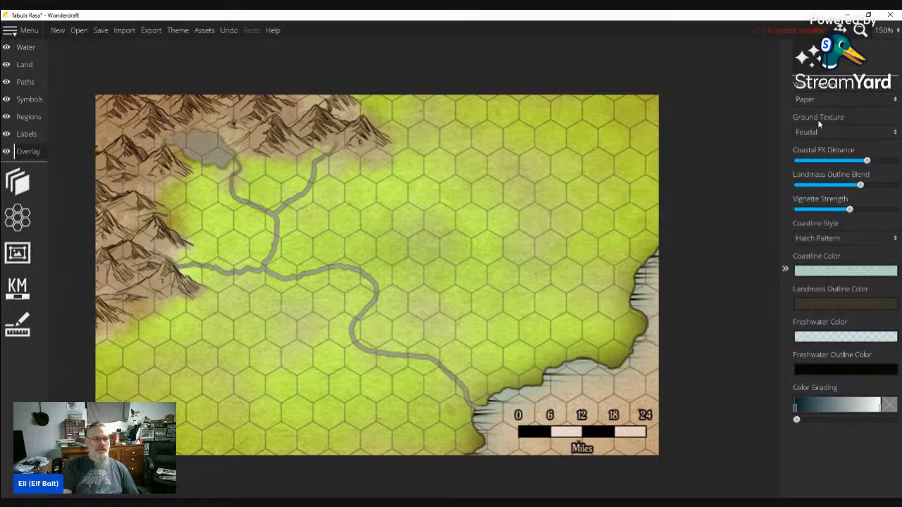
left_click(18, 217)
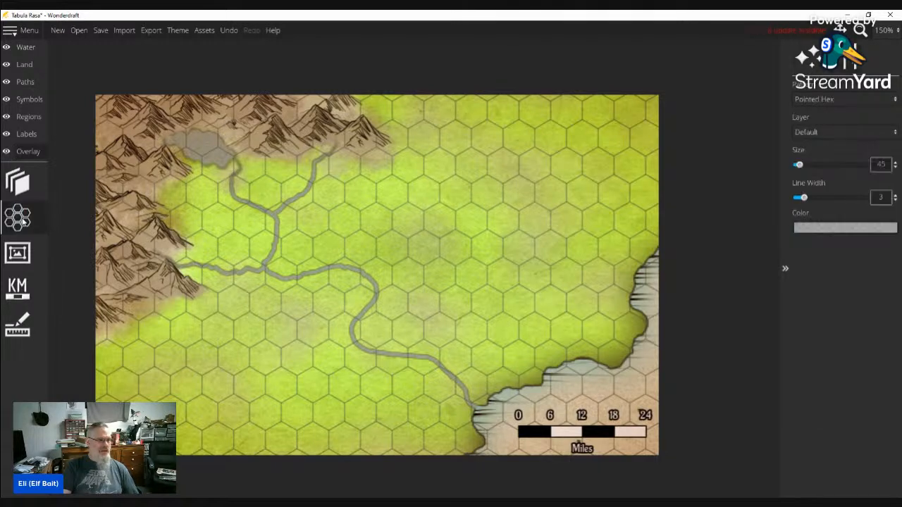
left_click(895, 167)
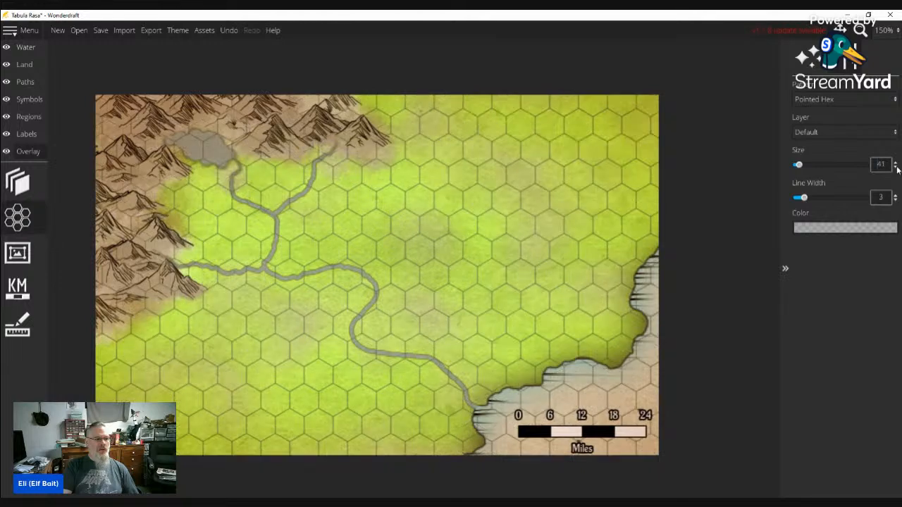
left_click(896, 167)
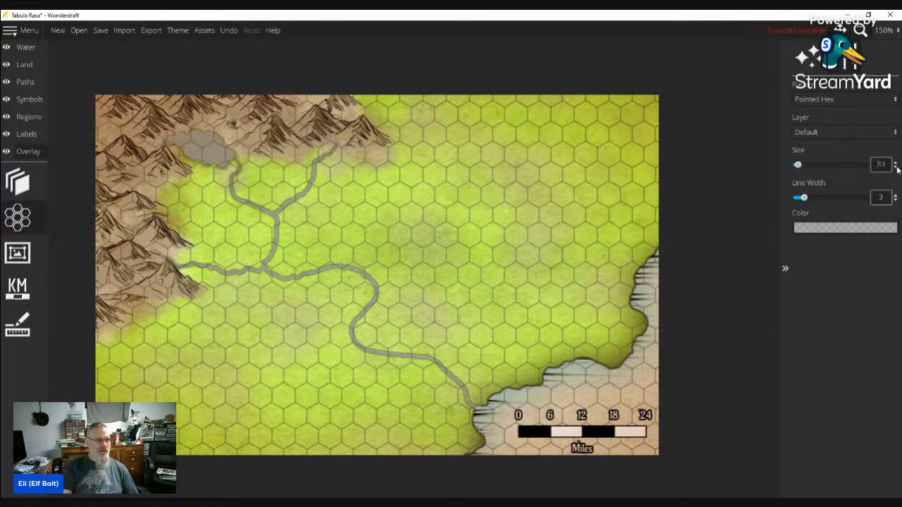
left_click(896, 168)
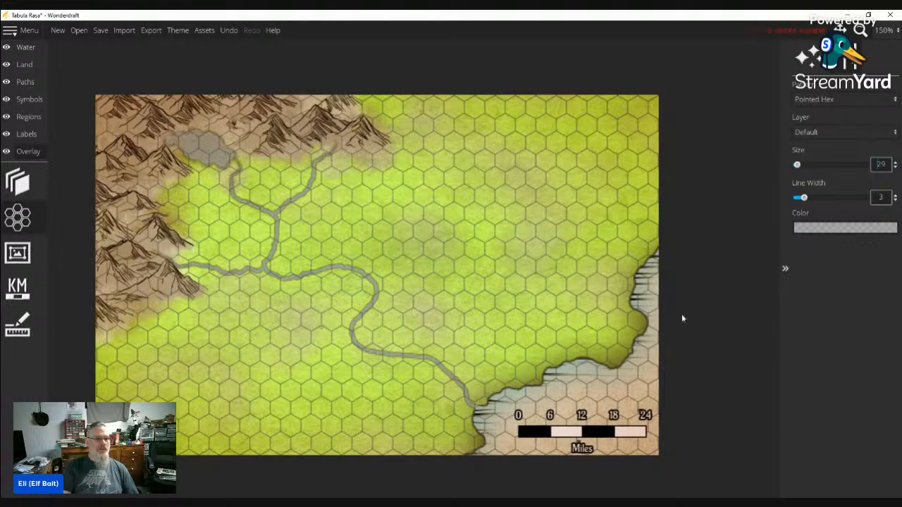
Shrink the scale bar until each 6-mile segment spans one hex, and move it into the map's southeast corner
left_click(17, 288)
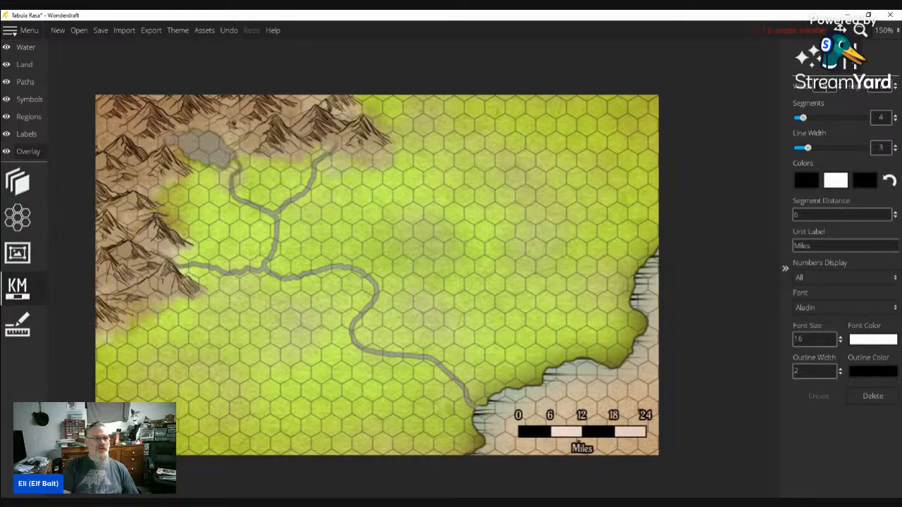
left_click_drag(832, 86, 805, 89)
type("150")
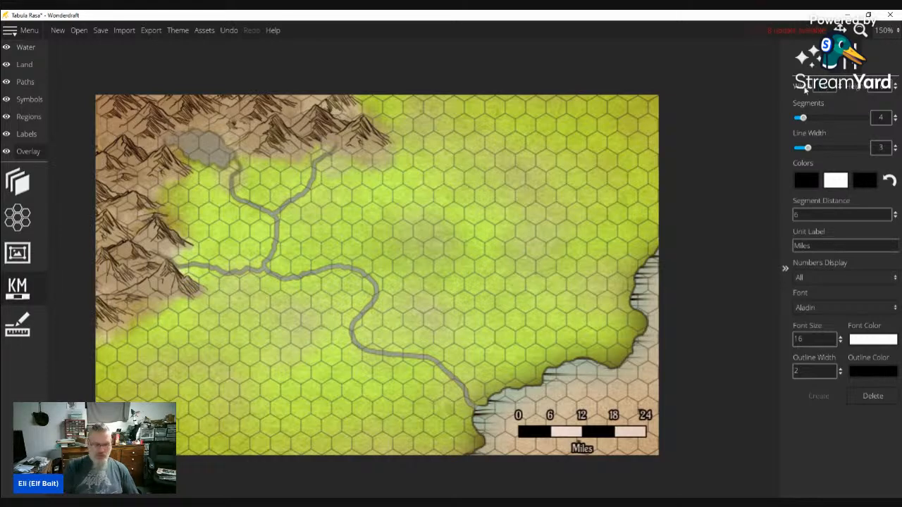
key("Return")
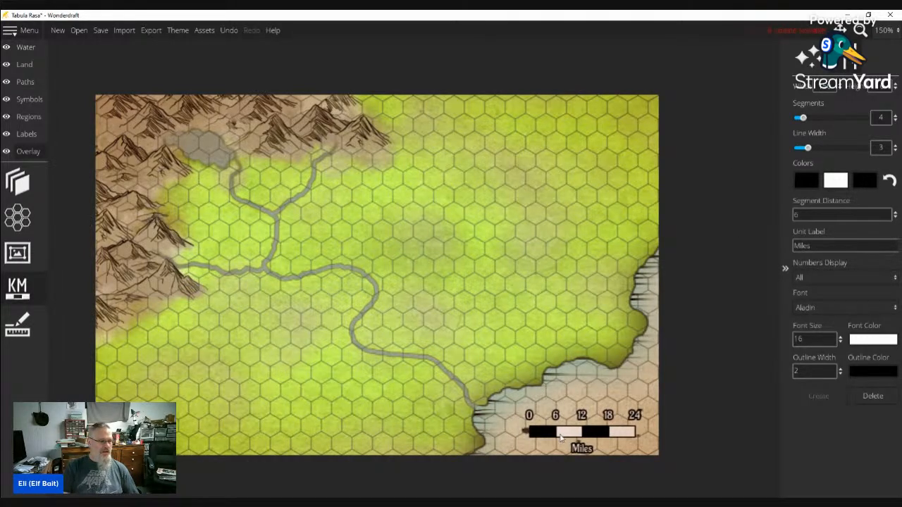
left_click_drag(562, 437, 567, 443)
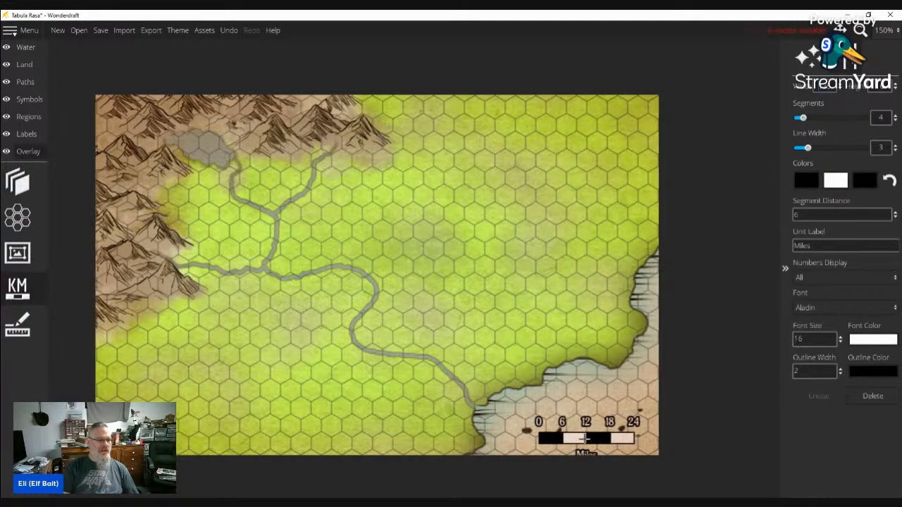
left_click_drag(584, 438, 590, 437)
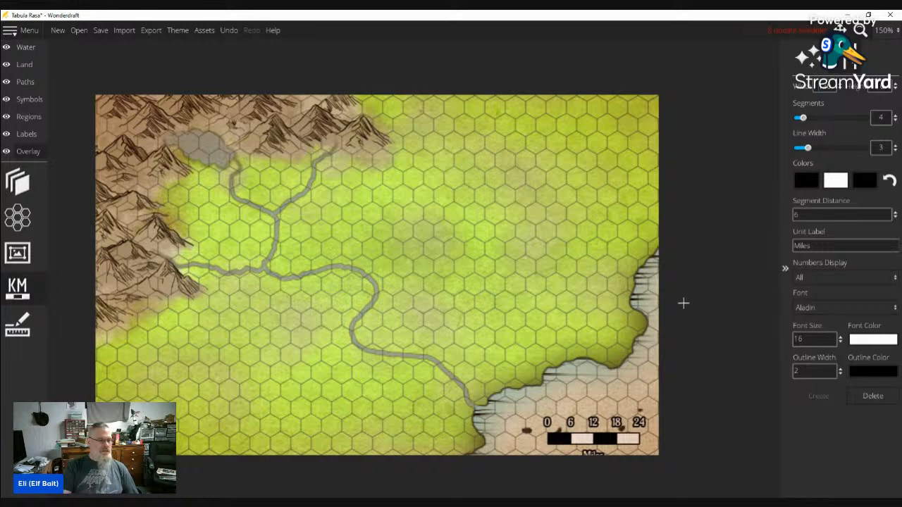
left_click_drag(567, 439, 575, 448)
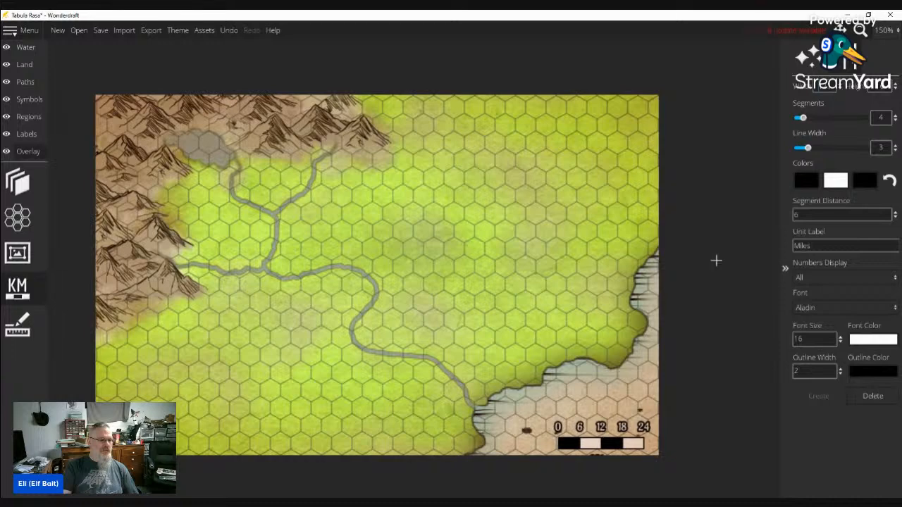
left_click_drag(608, 444, 606, 444)
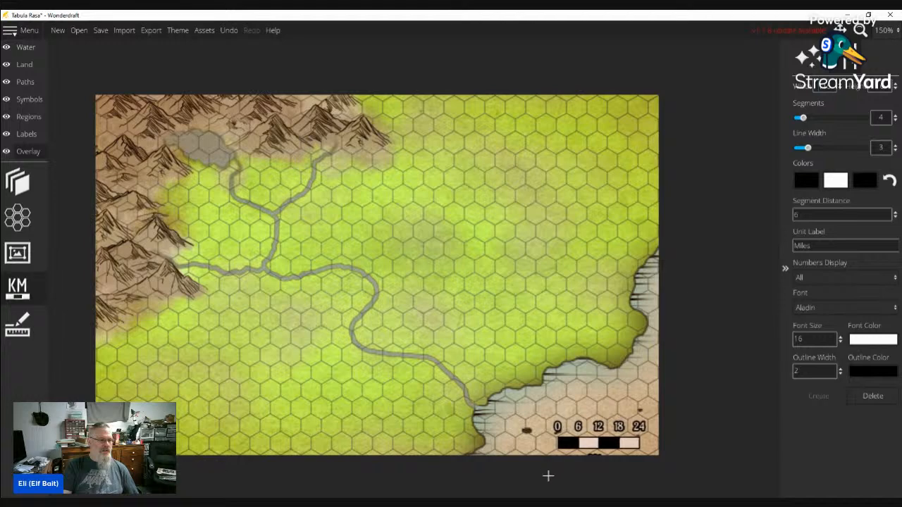
left_click_drag(589, 444, 588, 444)
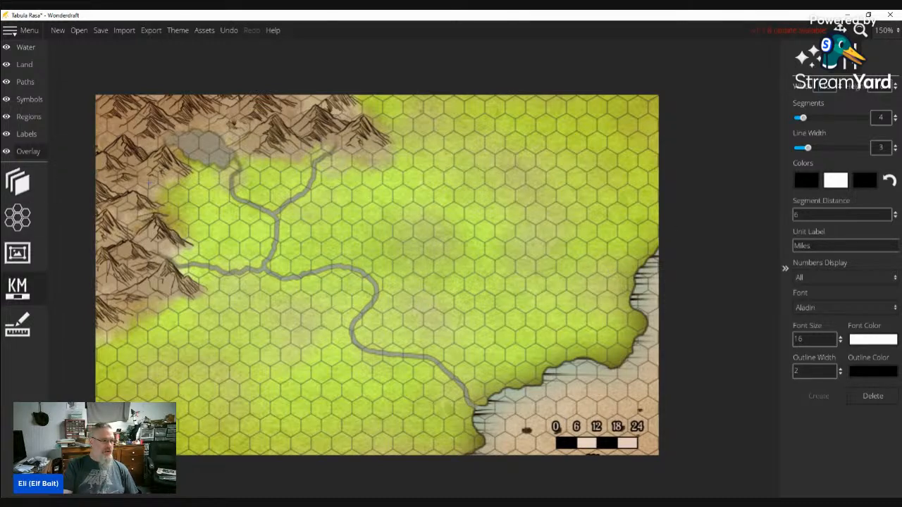
Set up the tree brush with the round olive-colored tree symbol, size 35, placement rate 1.95 and placement density 1.55
left_click(29, 99)
left_click(18, 216)
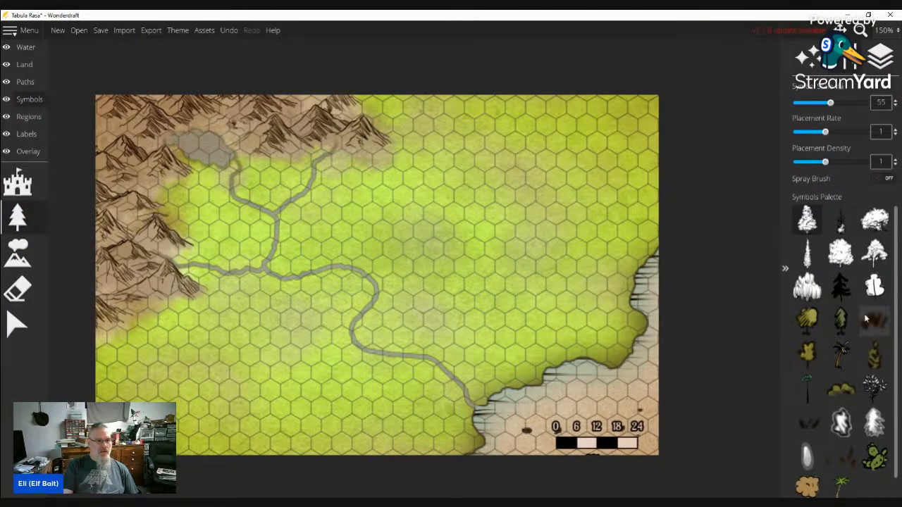
left_click(807, 321)
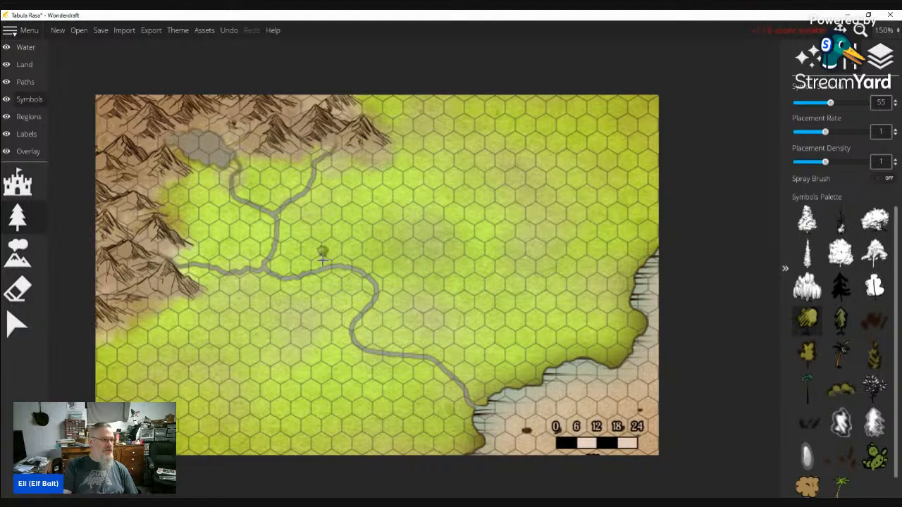
scroll(322, 259, "down", 4)
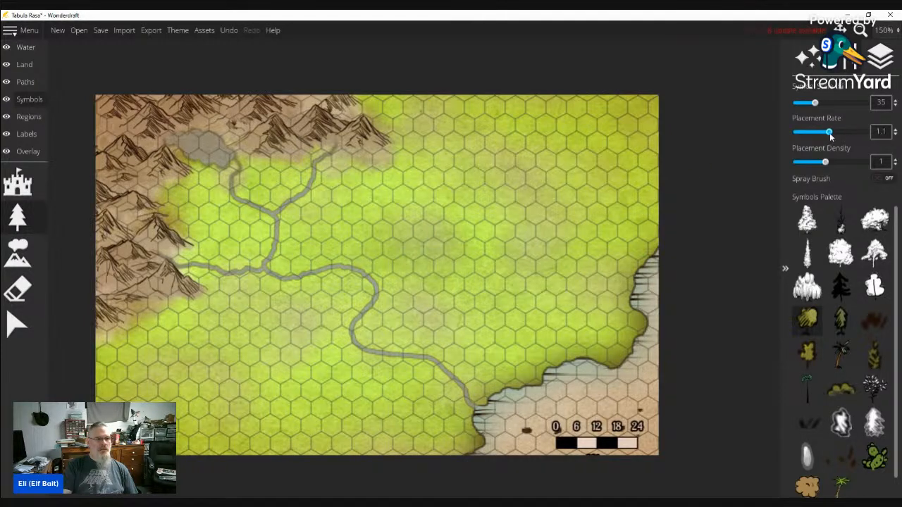
left_click_drag(829, 132, 862, 133)
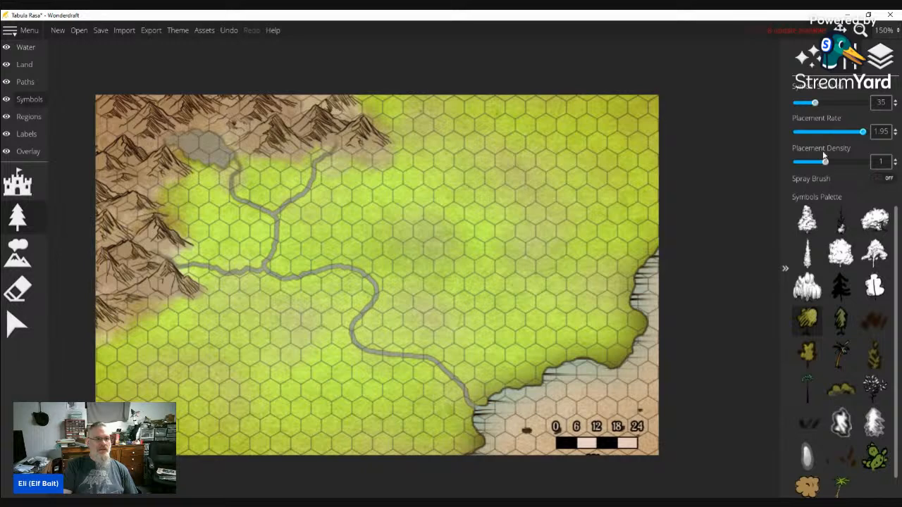
left_click_drag(831, 165, 850, 164)
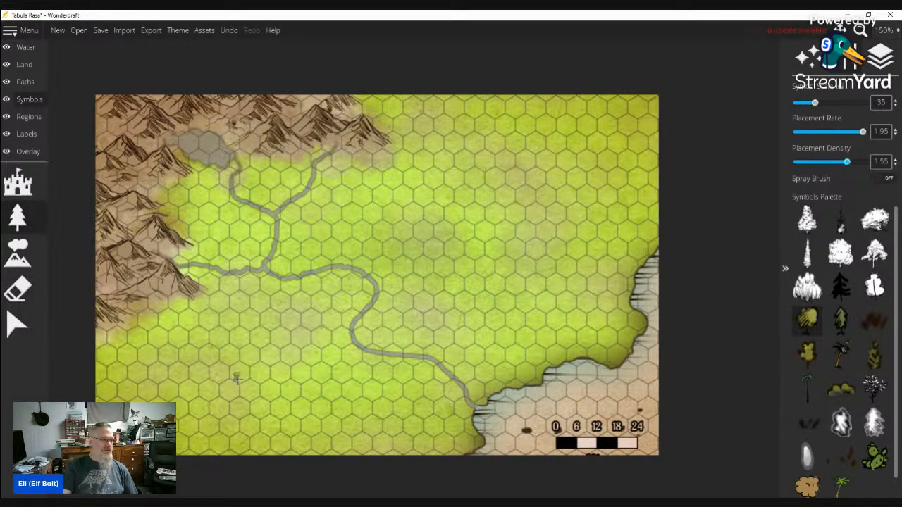
Paint dense forest south of the western tributary, between the lake and the river branches, and thinly around the lake's northern shore
mouse_move(338, 316)
left_mouse_down()
mouse_move(352, 285)
mouse_move(331, 293)
mouse_move(346, 303)
mouse_move(324, 288)
mouse_move(233, 297)
mouse_move(205, 279)
mouse_move(285, 293)
mouse_move(258, 299)
mouse_move(336, 308)
mouse_move(351, 301)
mouse_move(339, 312)
mouse_move(310, 300)
mouse_move(328, 319)
mouse_move(307, 301)
mouse_move(286, 318)
mouse_move(290, 308)
mouse_move(250, 308)
mouse_move(254, 298)
mouse_move(186, 317)
mouse_move(172, 308)
mouse_move(212, 299)
mouse_move(195, 320)
mouse_move(238, 298)
mouse_move(223, 323)
mouse_move(283, 308)
mouse_move(266, 305)
mouse_move(321, 308)
mouse_move(339, 339)
mouse_move(339, 313)
mouse_move(294, 322)
mouse_move(343, 366)
mouse_move(316, 338)
left_mouse_up()
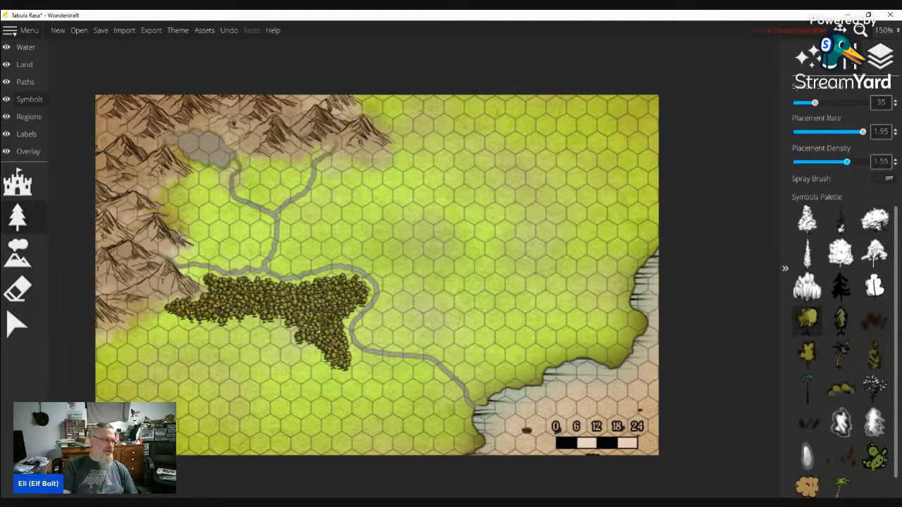
mouse_move(200, 179)
left_mouse_down()
mouse_move(166, 196)
mouse_move(172, 184)
mouse_move(155, 196)
mouse_move(220, 181)
mouse_move(212, 203)
mouse_move(180, 198)
mouse_move(211, 196)
mouse_move(180, 206)
mouse_move(207, 214)
left_mouse_up()
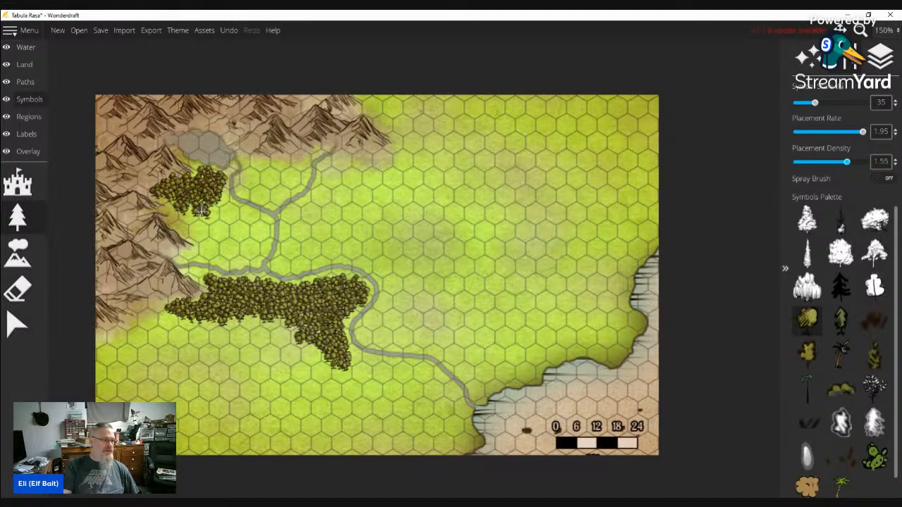
mouse_move(179, 226)
left_mouse_down()
mouse_move(191, 174)
mouse_move(191, 212)
mouse_move(209, 230)
mouse_move(209, 250)
mouse_move(184, 259)
mouse_move(255, 261)
mouse_move(265, 235)
mouse_move(219, 198)
mouse_move(210, 204)
mouse_move(202, 177)
mouse_move(200, 235)
mouse_move(190, 243)
mouse_move(193, 234)
mouse_move(182, 233)
mouse_move(208, 245)
mouse_move(248, 247)
mouse_move(227, 254)
mouse_move(258, 249)
mouse_move(266, 227)
mouse_move(250, 228)
mouse_move(248, 244)
mouse_move(205, 226)
mouse_move(213, 214)
mouse_move(217, 230)
mouse_move(236, 224)
mouse_move(228, 215)
mouse_move(253, 234)
left_mouse_up()
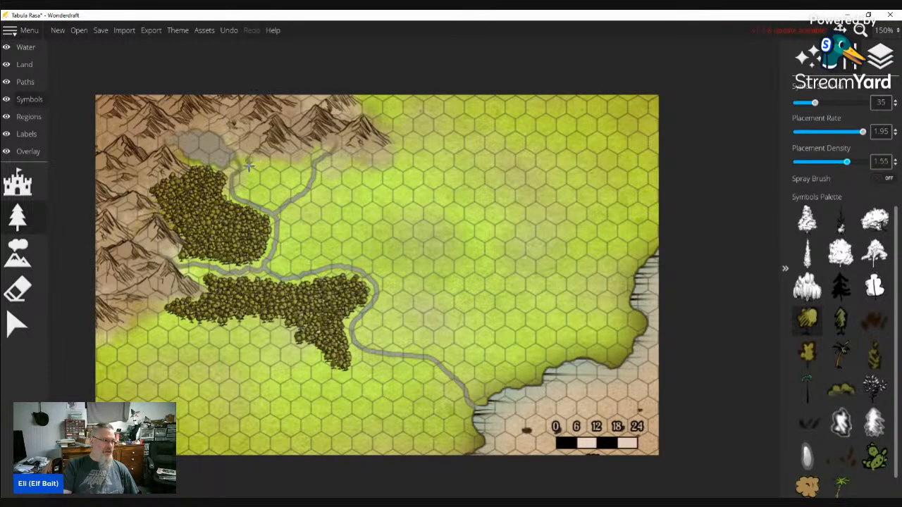
mouse_move(248, 167)
left_mouse_down()
mouse_move(275, 167)
mouse_move(260, 169)
left_mouse_up()
mouse_move(262, 170)
left_mouse_down()
mouse_move(302, 164)
mouse_move(297, 186)
mouse_move(275, 197)
mouse_move(283, 186)
mouse_move(274, 200)
mouse_move(249, 195)
mouse_move(279, 181)
mouse_move(241, 190)
mouse_move(256, 177)
mouse_move(242, 183)
mouse_move(272, 184)
mouse_move(266, 188)
mouse_move(247, 161)
left_mouse_up()
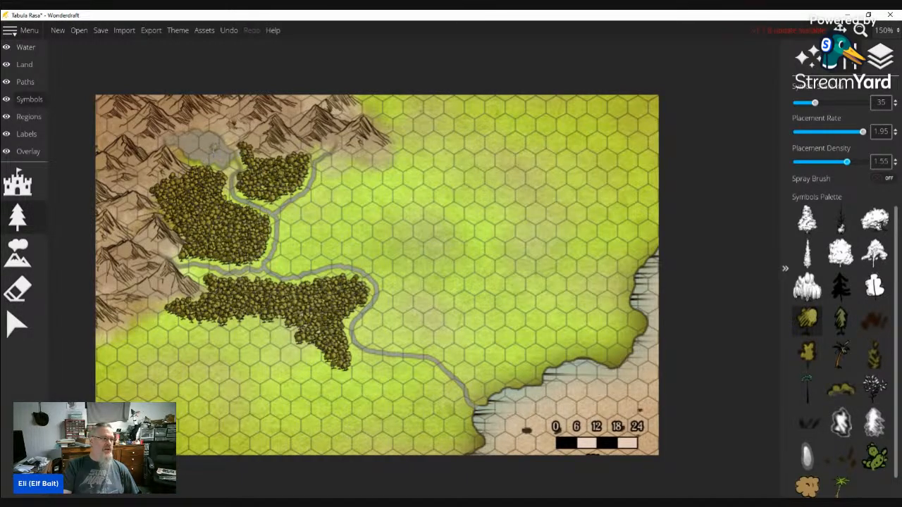
left_click_drag(218, 129, 237, 141)
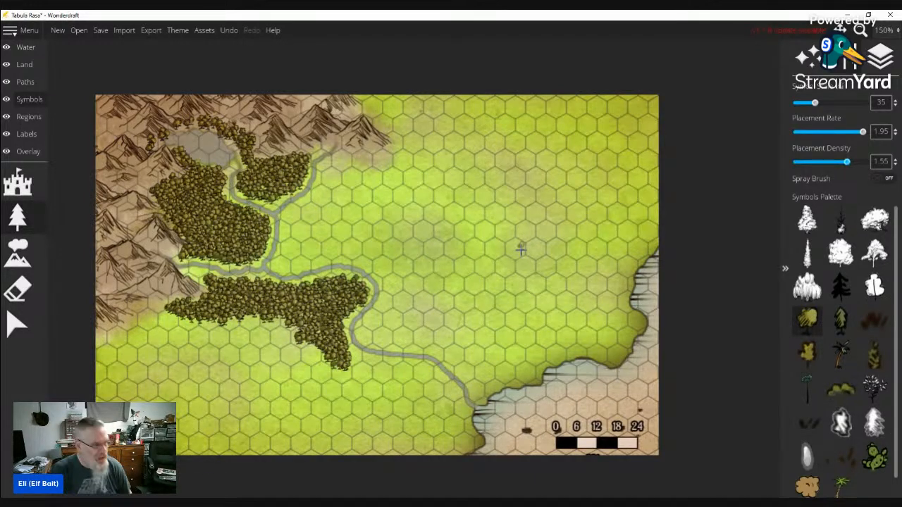
left_click_drag(216, 279, 193, 277)
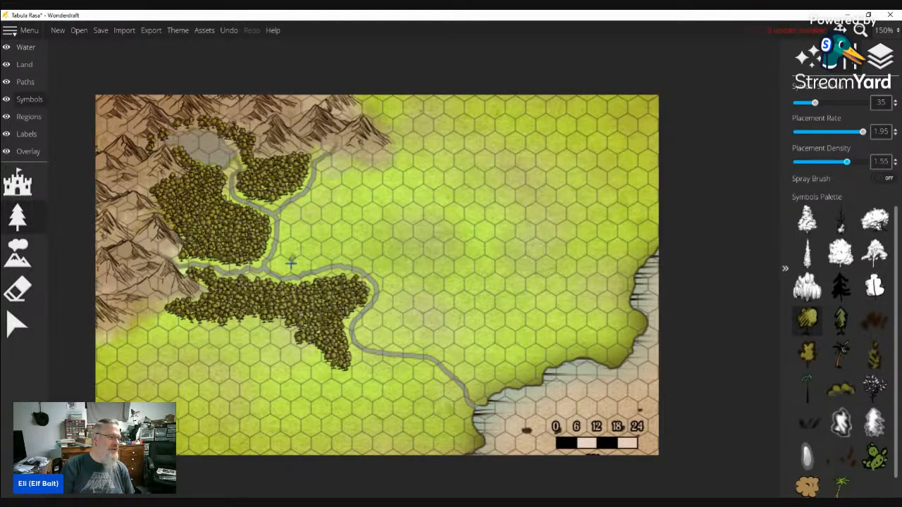
Extend the forest east of the upper rivers to the northern map edge, and along the mountain foothills to the western edge
mouse_move(282, 262)
left_mouse_down()
mouse_move(327, 260)
mouse_move(303, 236)
mouse_move(303, 255)
mouse_move(287, 219)
mouse_move(294, 210)
mouse_move(311, 248)
mouse_move(301, 254)
mouse_move(286, 231)
mouse_move(289, 244)
mouse_move(320, 253)
mouse_move(306, 224)
mouse_move(332, 211)
mouse_move(353, 176)
mouse_move(341, 171)
mouse_move(345, 165)
mouse_move(335, 163)
mouse_move(321, 205)
mouse_move(301, 217)
mouse_move(320, 191)
mouse_move(312, 255)
mouse_move(342, 255)
mouse_move(334, 258)
mouse_move(316, 222)
mouse_move(342, 178)
mouse_move(318, 221)
mouse_move(343, 248)
mouse_move(332, 224)
left_mouse_up()
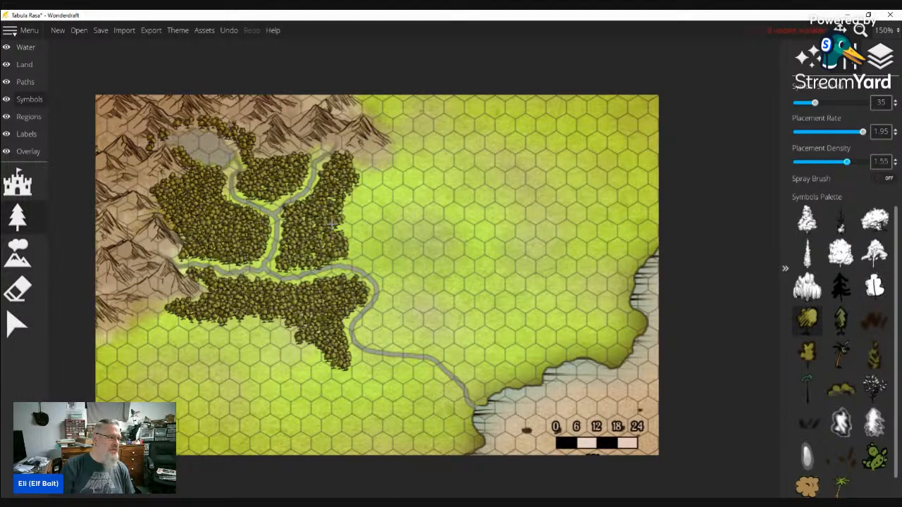
mouse_move(341, 186)
left_mouse_down()
mouse_move(367, 182)
mouse_move(370, 172)
mouse_move(352, 164)
mouse_move(394, 171)
mouse_move(376, 169)
mouse_move(362, 185)
mouse_move(411, 163)
mouse_move(407, 136)
mouse_move(372, 102)
mouse_move(404, 131)
mouse_move(396, 154)
mouse_move(401, 134)
mouse_move(408, 157)
mouse_move(421, 119)
mouse_move(390, 110)
mouse_move(428, 132)
mouse_move(424, 152)
mouse_move(392, 180)
mouse_move(416, 165)
mouse_move(400, 152)
mouse_move(401, 171)
mouse_move(417, 172)
mouse_move(421, 136)
mouse_move(402, 111)
mouse_move(407, 128)
mouse_move(395, 163)
mouse_move(371, 183)
mouse_move(417, 169)
mouse_move(401, 125)
mouse_move(370, 108)
mouse_move(391, 128)
mouse_move(366, 107)
mouse_move(399, 102)
left_mouse_up()
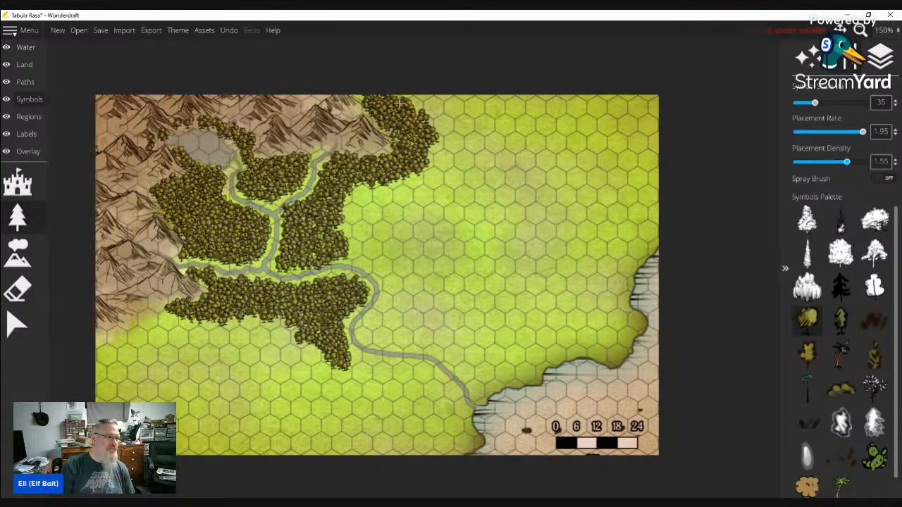
mouse_move(211, 321)
left_mouse_down()
mouse_move(189, 334)
mouse_move(163, 302)
mouse_move(153, 318)
mouse_move(164, 319)
mouse_move(100, 345)
mouse_move(149, 338)
mouse_move(153, 314)
mouse_move(115, 345)
mouse_move(157, 329)
mouse_move(178, 329)
mouse_move(176, 336)
mouse_move(145, 334)
mouse_move(92, 360)
mouse_move(155, 340)
mouse_move(187, 341)
mouse_move(167, 338)
mouse_move(176, 346)
mouse_move(142, 354)
mouse_move(156, 350)
mouse_move(144, 344)
mouse_move(95, 368)
mouse_move(118, 355)
mouse_move(115, 366)
mouse_move(129, 354)
mouse_move(130, 363)
mouse_move(127, 337)
mouse_move(136, 354)
mouse_move(145, 332)
mouse_move(161, 338)
mouse_move(166, 325)
mouse_move(196, 341)
mouse_move(206, 331)
mouse_move(166, 351)
mouse_move(192, 346)
mouse_move(200, 328)
mouse_move(224, 320)
mouse_move(260, 318)
left_mouse_up()
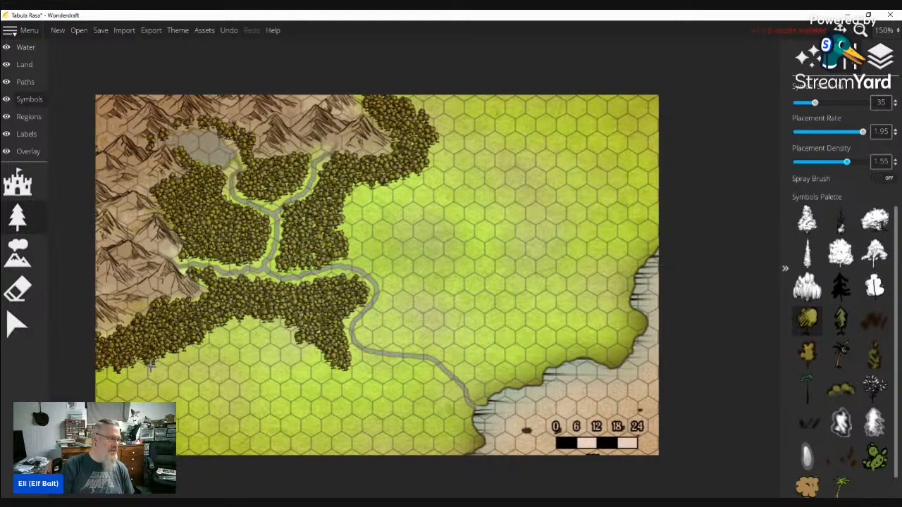
mouse_move(150, 366)
left_mouse_down()
mouse_move(99, 374)
mouse_move(104, 370)
left_mouse_up()
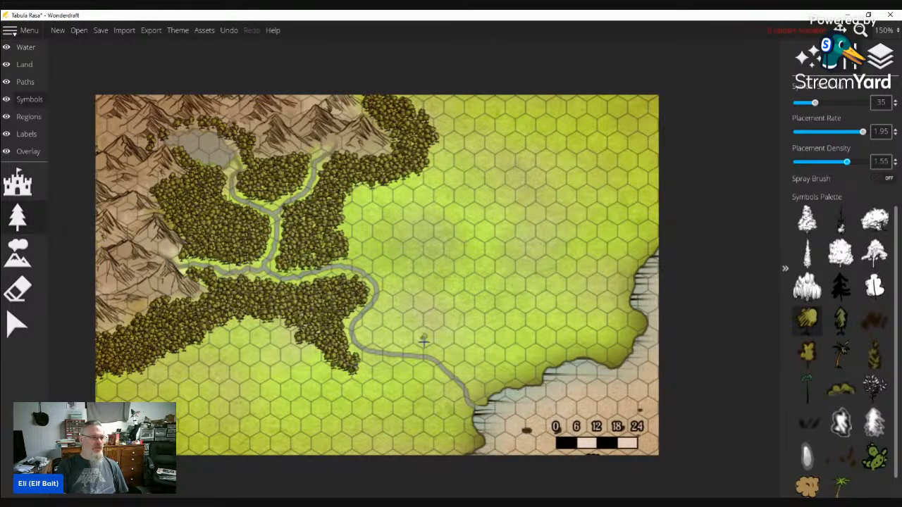
Scatter small tree groves along the lower river and across the eastern and southwestern plains
mouse_move(426, 346)
left_mouse_down()
mouse_move(409, 344)
mouse_move(444, 355)
mouse_move(437, 384)
mouse_move(420, 380)
left_mouse_up()
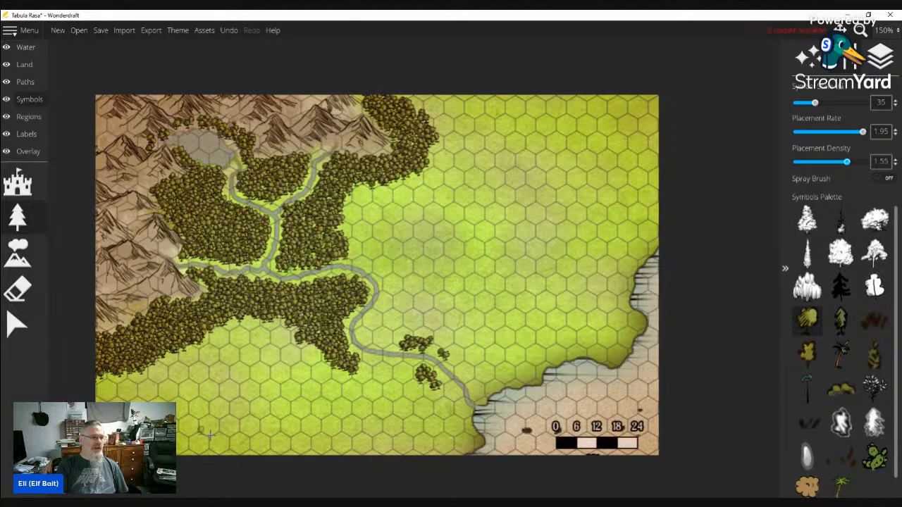
left_click_drag(442, 224, 471, 221)
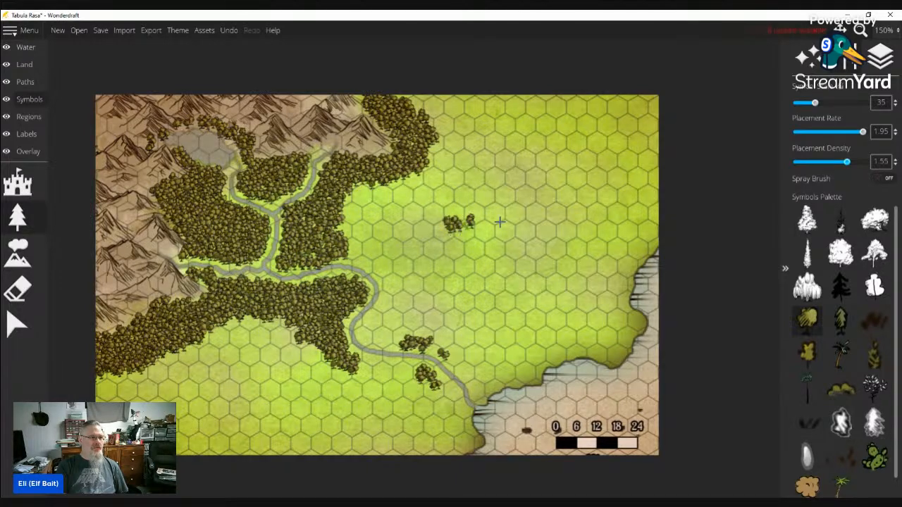
left_click_drag(586, 162, 549, 160)
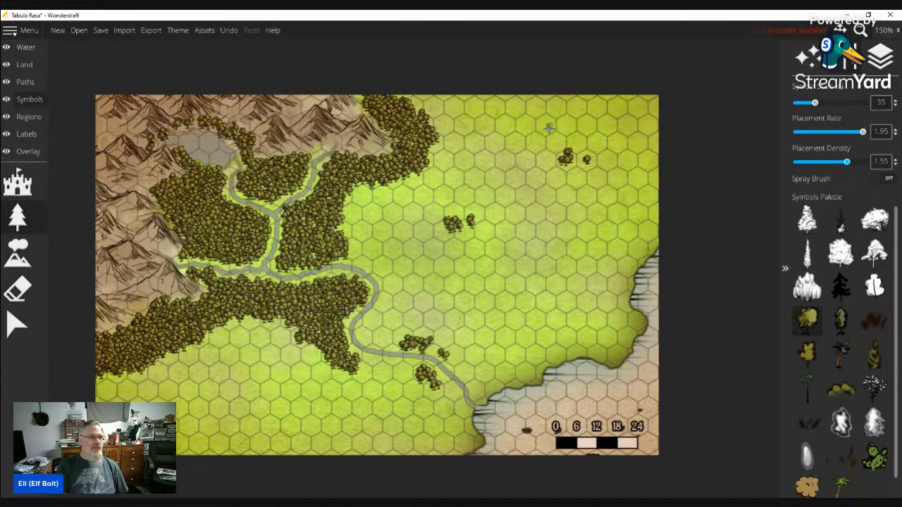
left_click_drag(548, 127, 519, 119)
mouse_move(557, 264)
left_mouse_down()
mouse_move(533, 282)
mouse_move(553, 273)
mouse_move(505, 297)
mouse_move(529, 303)
left_mouse_up()
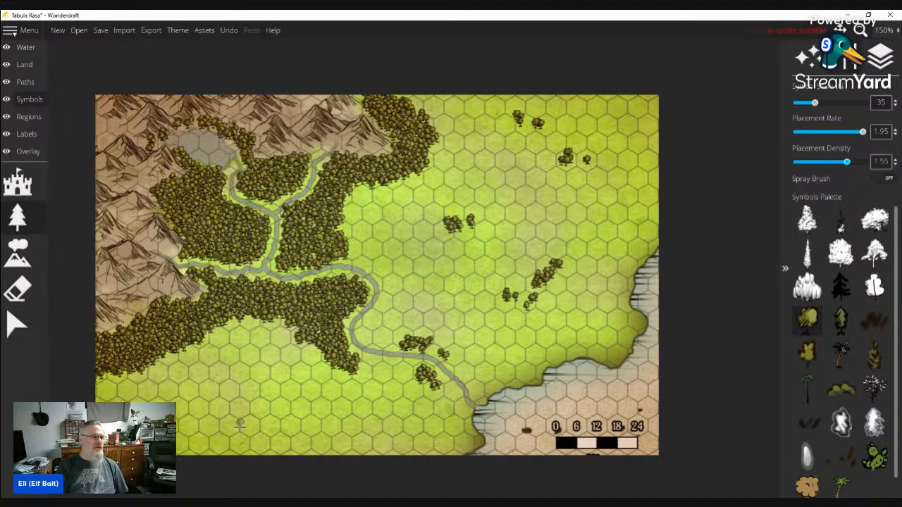
mouse_move(240, 426)
left_mouse_down()
mouse_move(201, 438)
mouse_move(224, 424)
mouse_move(189, 417)
mouse_move(203, 430)
mouse_move(277, 426)
mouse_move(218, 436)
left_mouse_up()
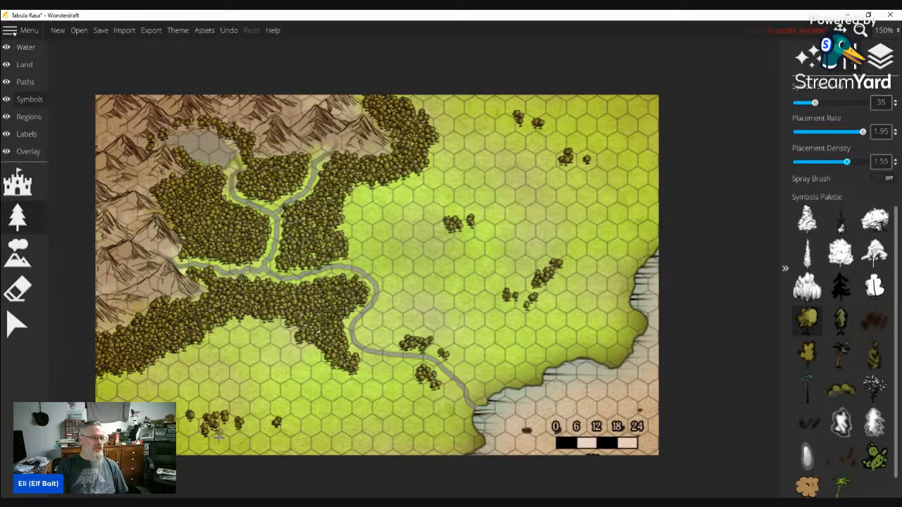
left_click(451, 262)
left_click(417, 272)
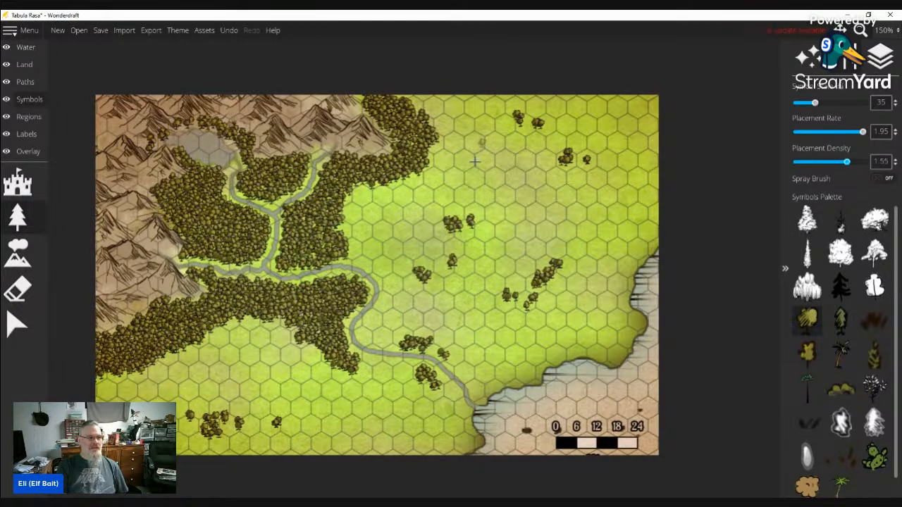
Add small tree groves on the north-central plains and southern map edge, and thicken the northeastern grove
mouse_move(473, 168)
left_mouse_down()
mouse_move(495, 166)
mouse_move(480, 170)
left_mouse_up()
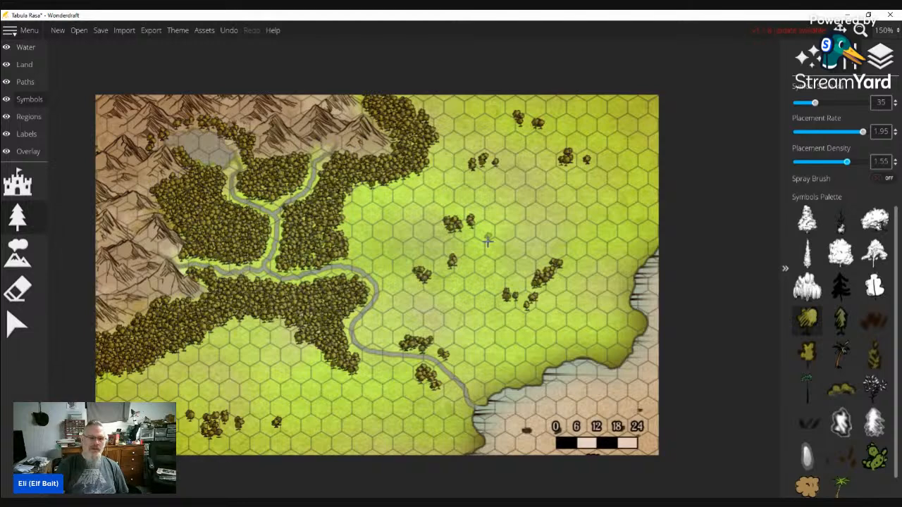
left_click_drag(347, 445, 362, 445)
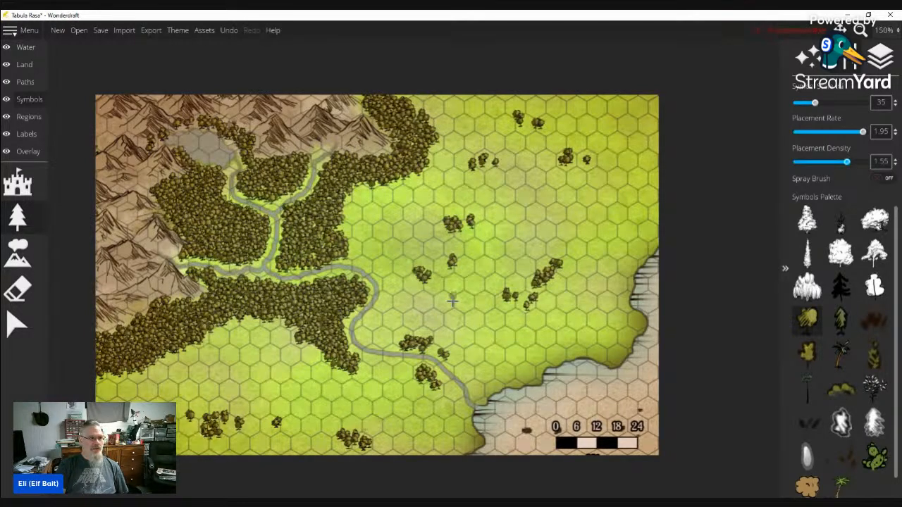
left_click(574, 165)
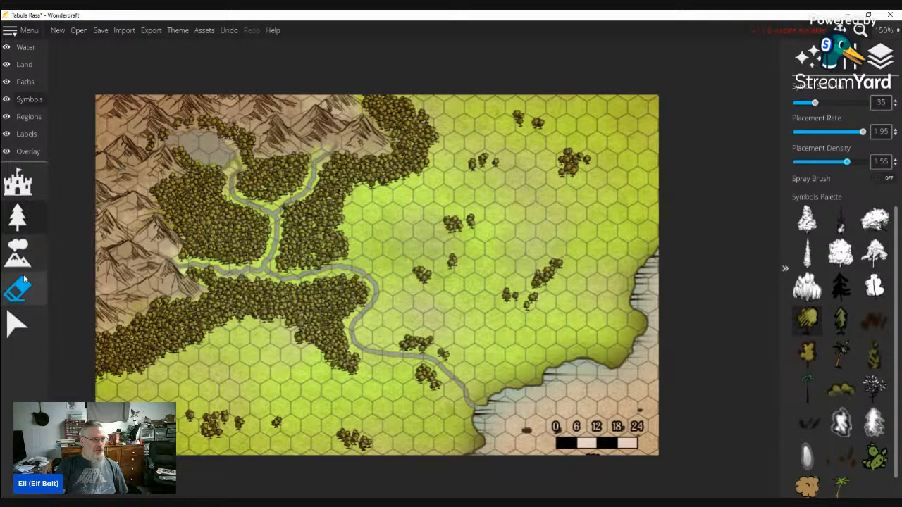
left_click(18, 323)
left_click(116, 261)
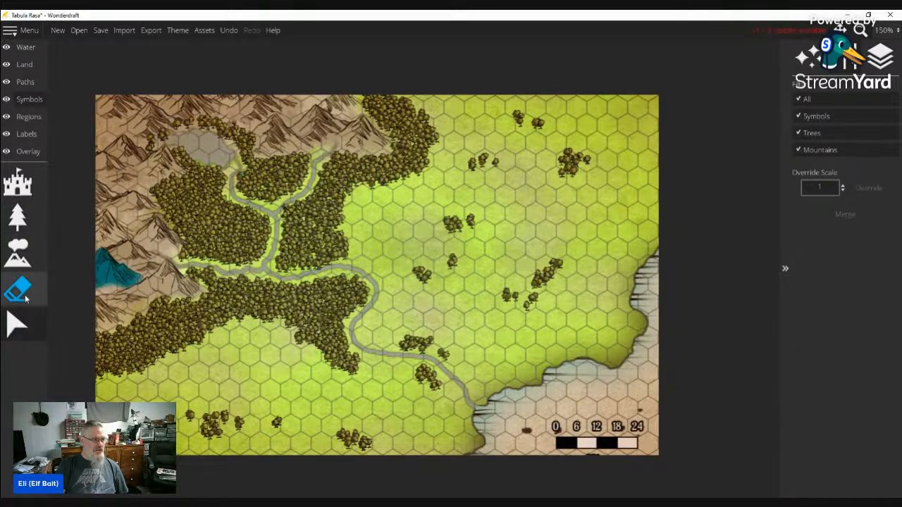
key("Delete")
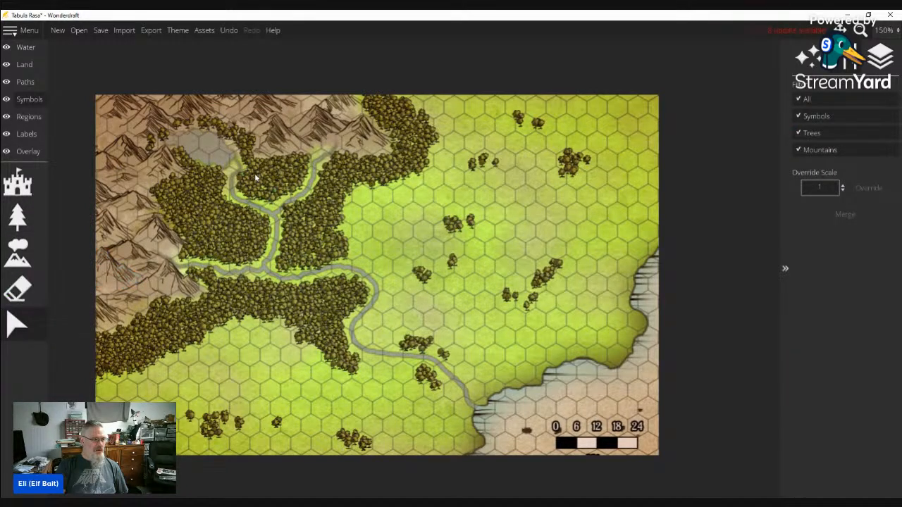
left_click(254, 167)
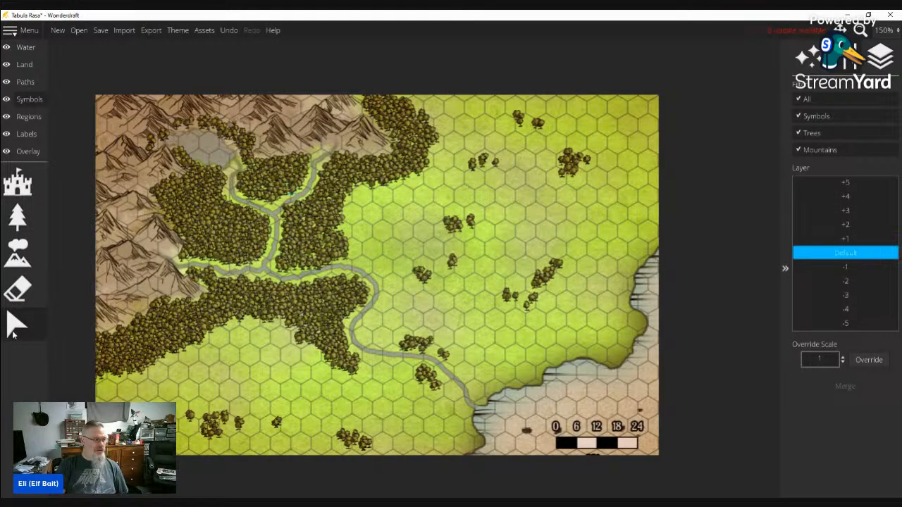
left_click(13, 335)
left_click(269, 184)
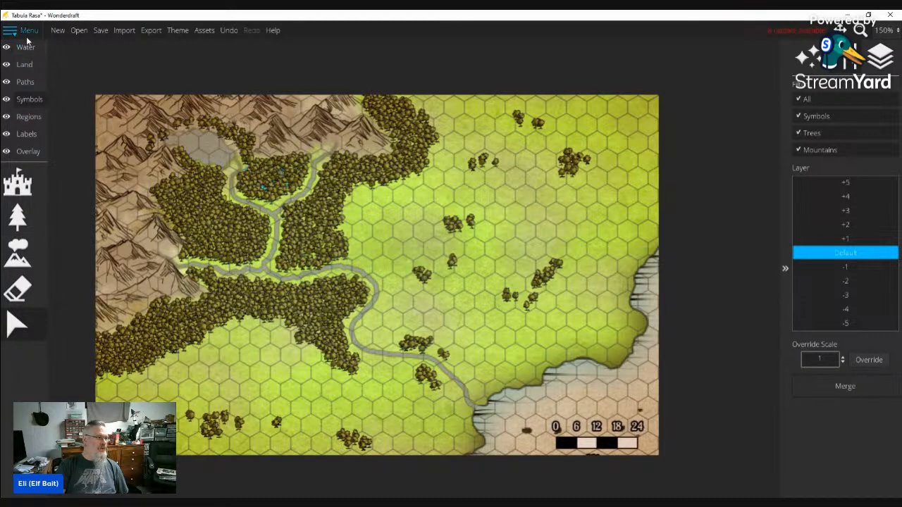
left_click(16, 334)
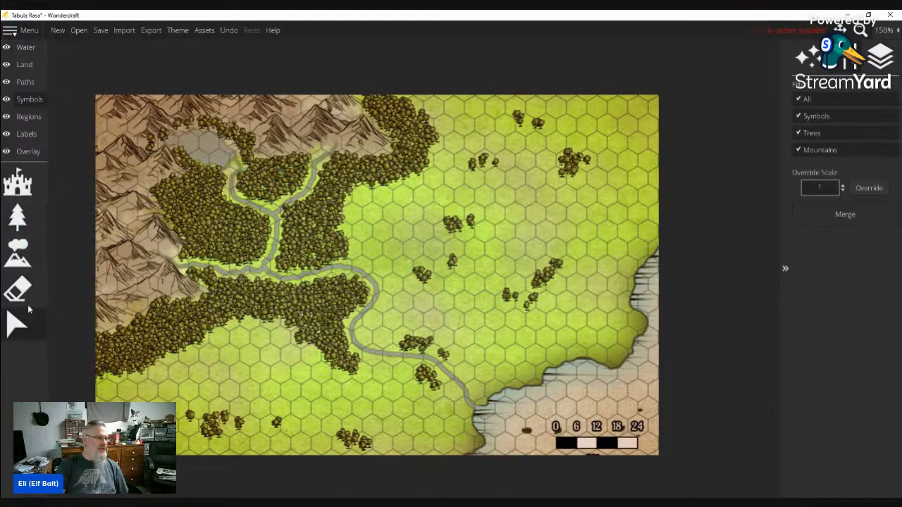
left_click(36, 47)
left_click(14, 48)
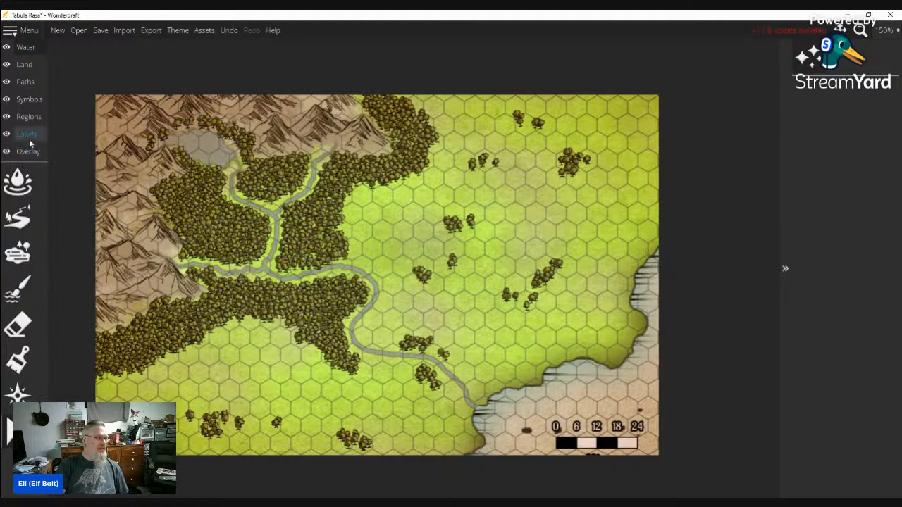
Erase the trees between the two upper river branches with the symbol eraser, undoing the size 52 stroke and using size 32
left_click(31, 98)
left_click(16, 297)
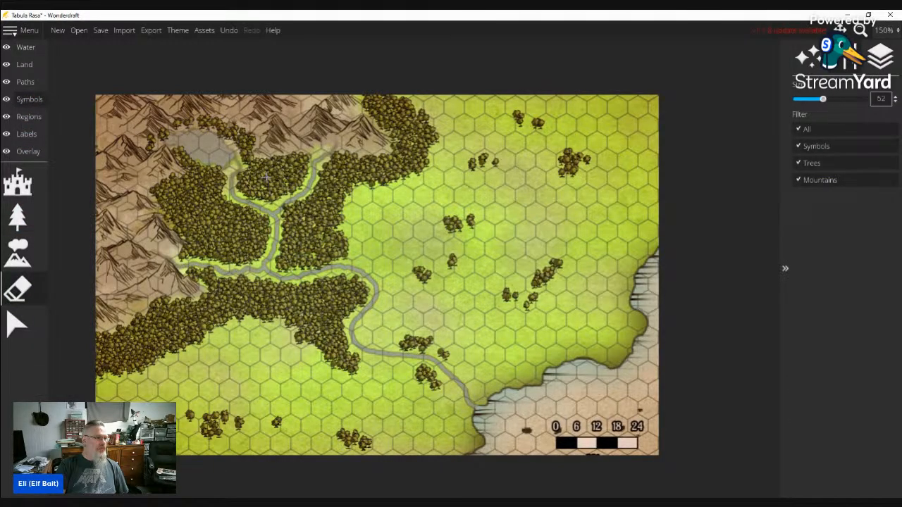
mouse_move(270, 182)
left_mouse_down()
mouse_move(285, 185)
mouse_move(296, 173)
mouse_move(278, 165)
mouse_move(257, 184)
mouse_move(281, 169)
left_mouse_up()
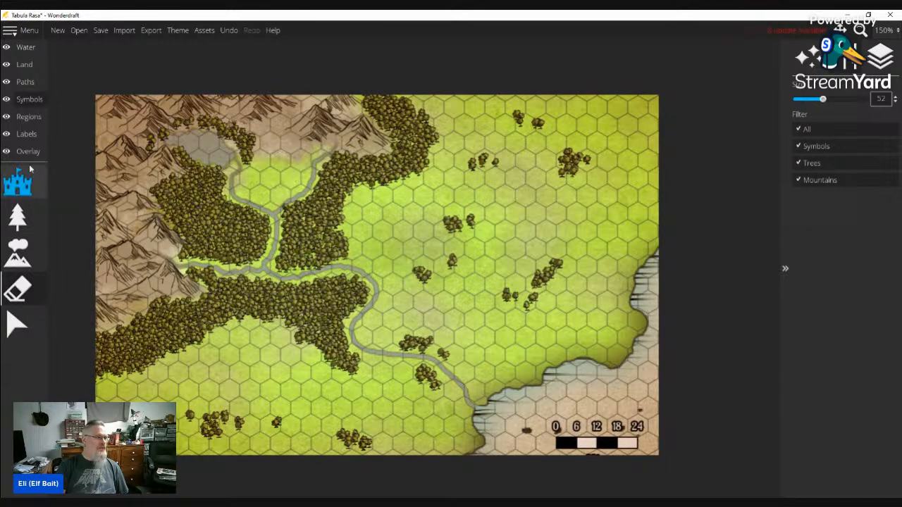
left_click(229, 31)
left_click(229, 31)
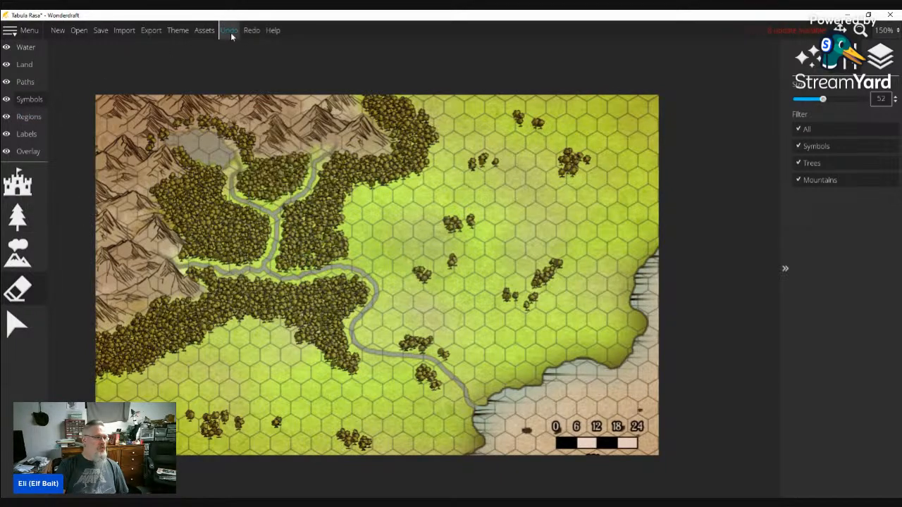
scroll(236, 201, "down", 4)
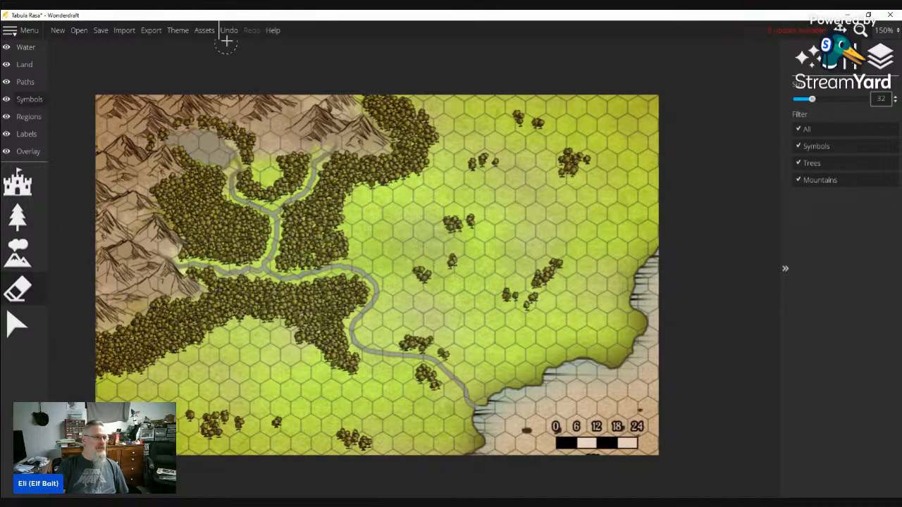
mouse_move(282, 181)
left_mouse_down()
mouse_move(281, 196)
mouse_move(268, 184)
mouse_move(252, 189)
mouse_move(278, 187)
mouse_move(294, 169)
mouse_move(275, 186)
left_mouse_up()
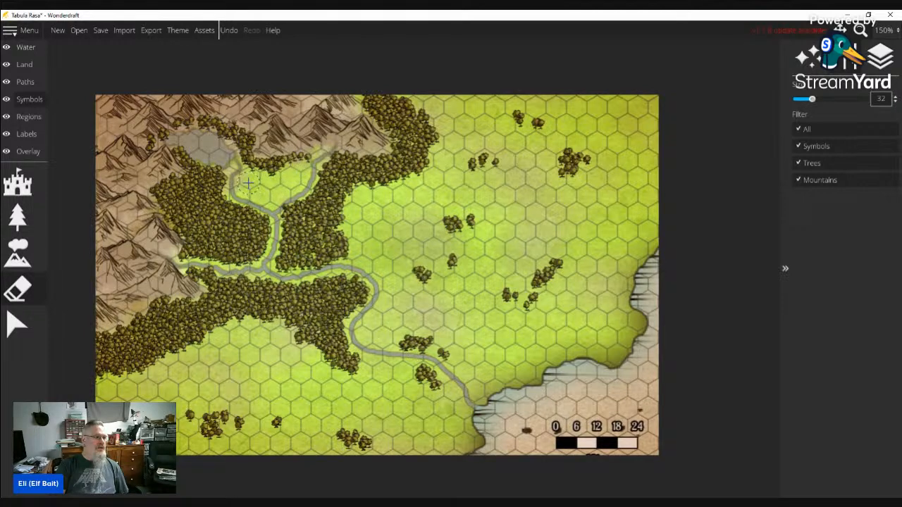
Fill the cleared area between the upper river branches with the dark grass tuft symbol, enlarging it to size 80
left_click(17, 215)
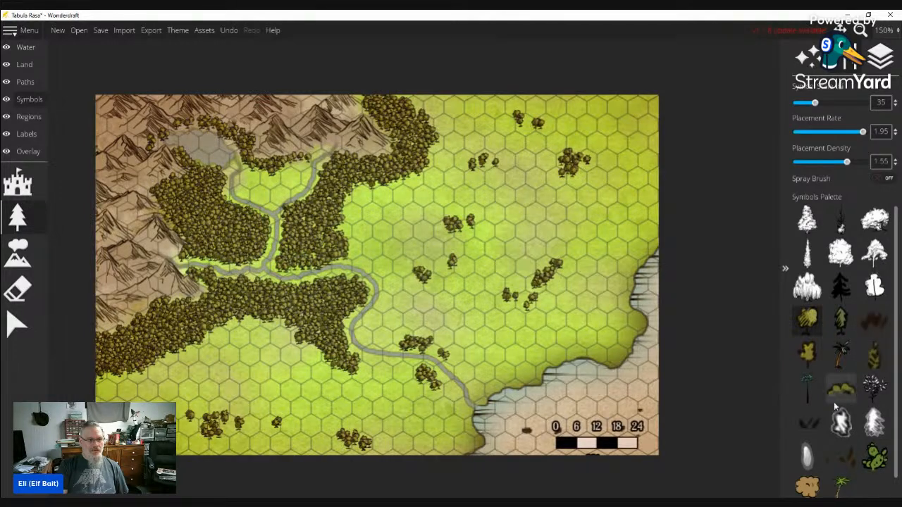
left_click(812, 427)
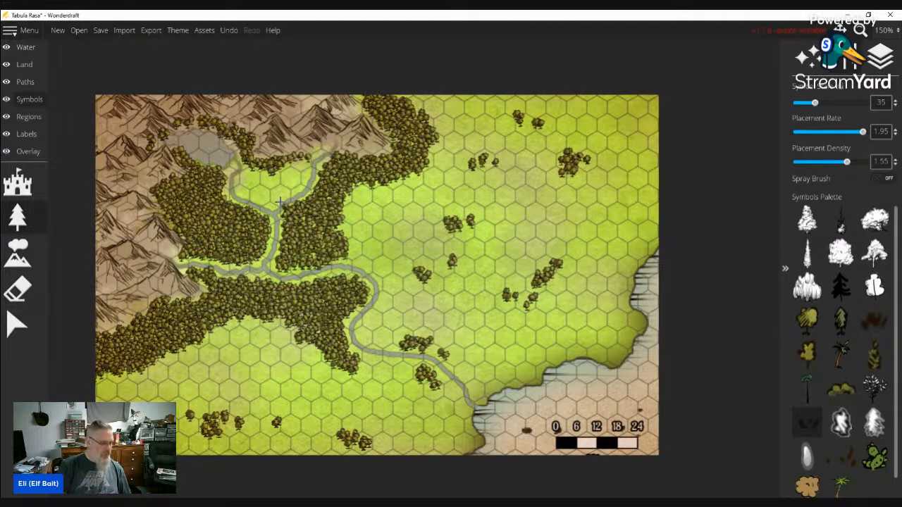
scroll(269, 201, "up", 5)
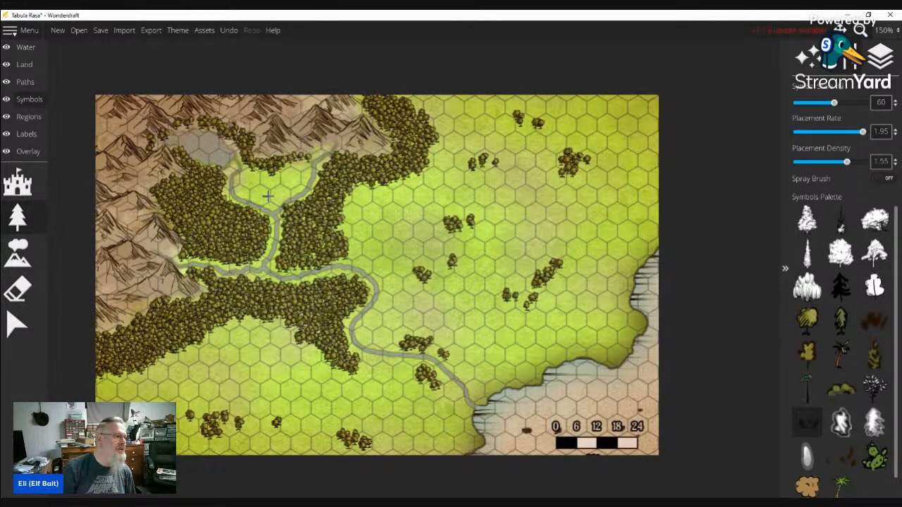
scroll(268, 196, "down", 2)
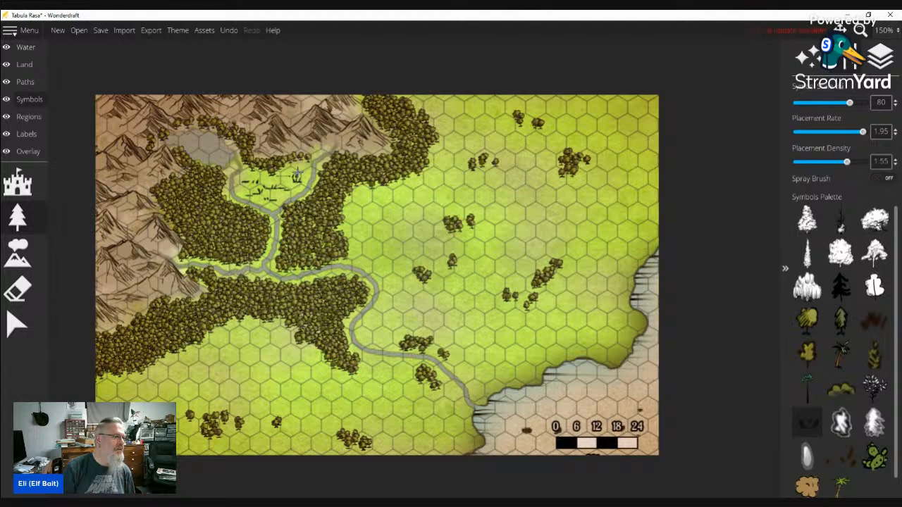
left_click(295, 178)
left_click(285, 183)
left_click(277, 193)
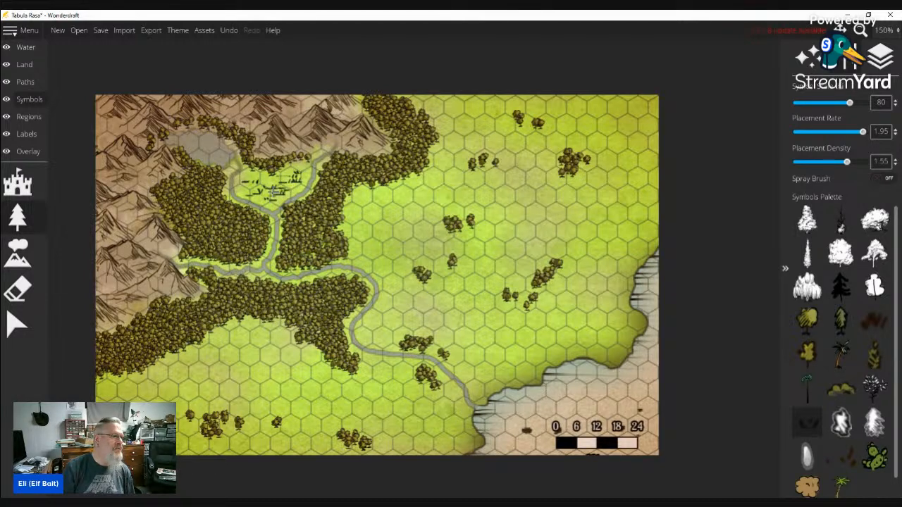
mouse_move(273, 192)
left_mouse_down()
mouse_move(248, 179)
mouse_move(261, 179)
mouse_move(260, 196)
left_mouse_up()
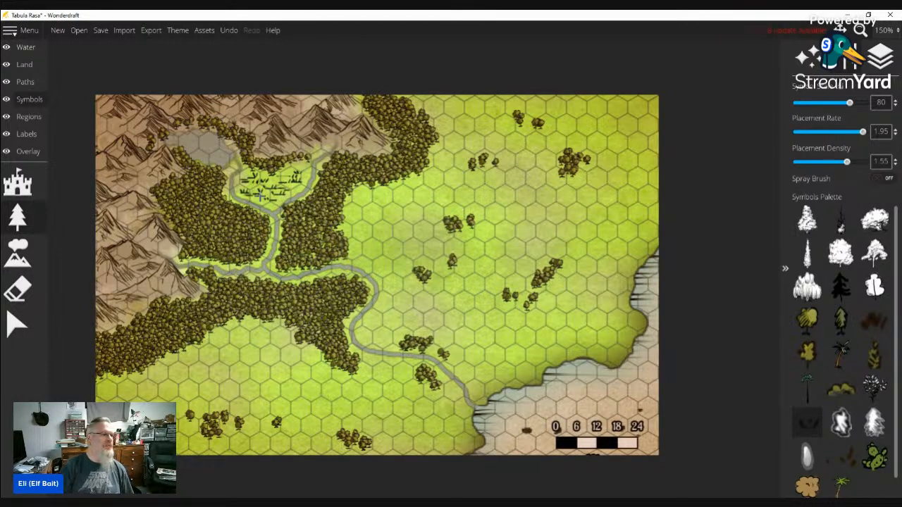
Add a custom dark olive green, about 758b30, to the land paint colors
left_click(39, 67)
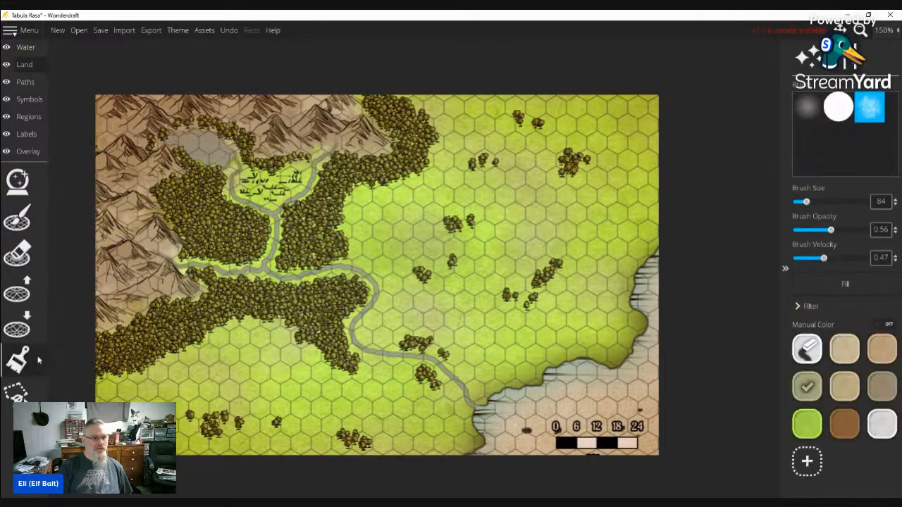
left_click(807, 461)
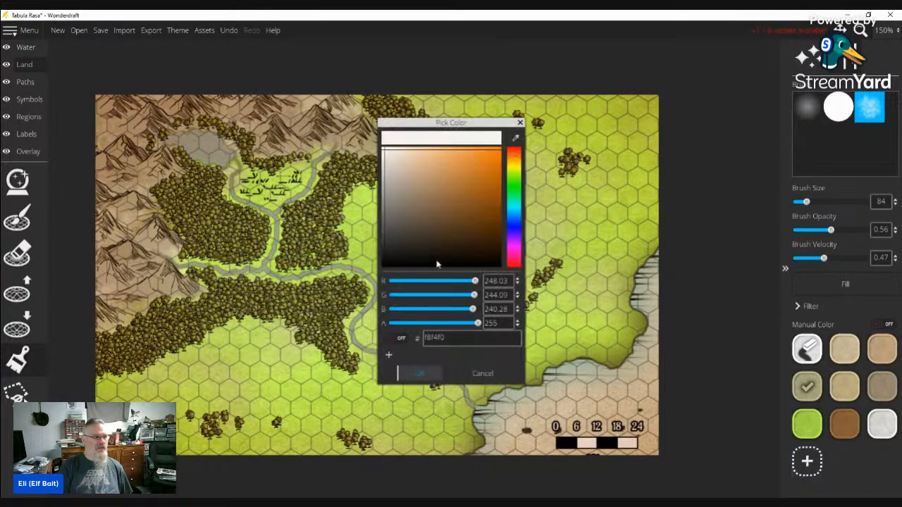
left_click(515, 179)
mouse_move(453, 213)
left_mouse_down()
mouse_move(490, 208)
mouse_move(484, 217)
mouse_move(460, 205)
left_mouse_up()
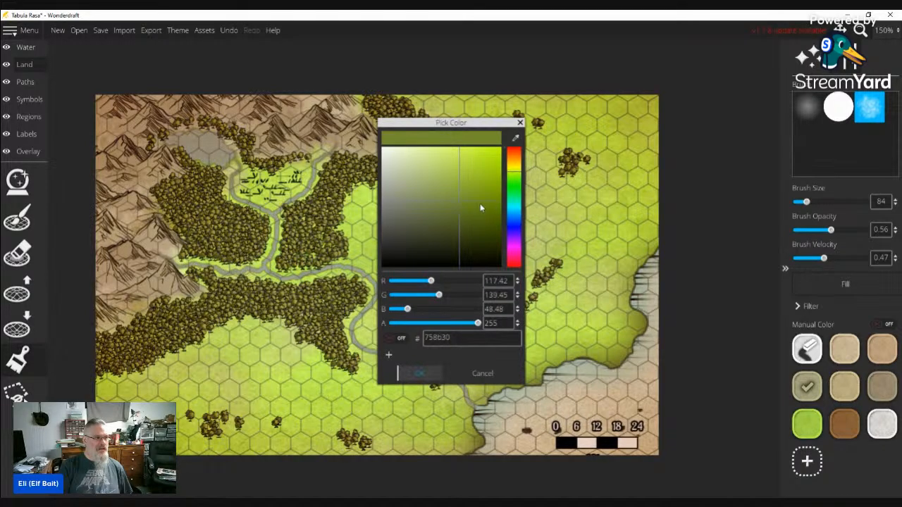
left_click(416, 374)
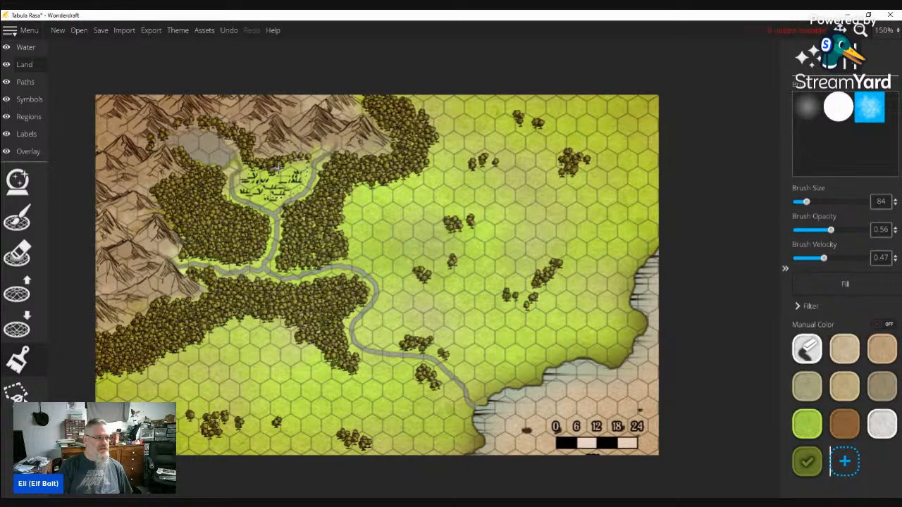
Shade the grassy marsh with the new olive green at brush size 52, and blend the muted gray-green over it
scroll(274, 180, "down", 8)
mouse_move(268, 189)
left_mouse_down()
mouse_move(248, 185)
mouse_move(304, 173)
mouse_move(299, 186)
mouse_move(248, 187)
mouse_move(270, 188)
left_mouse_up()
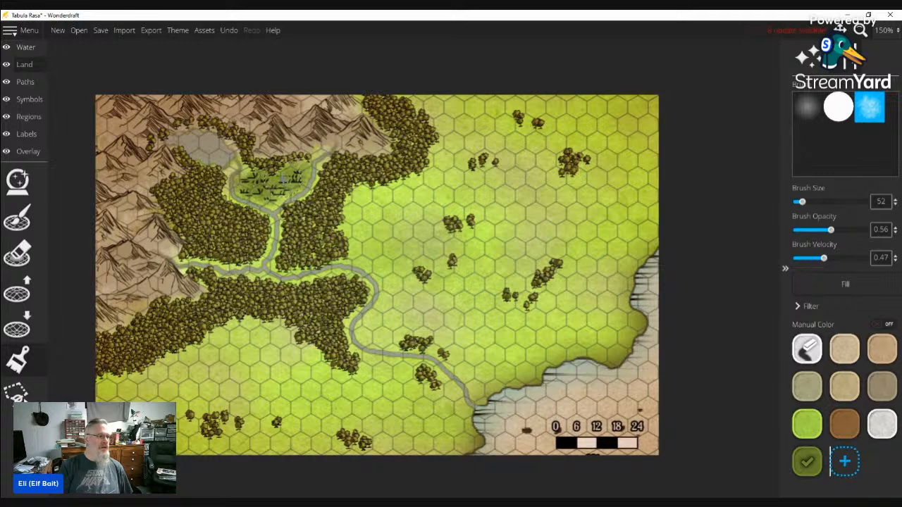
left_click(807, 386)
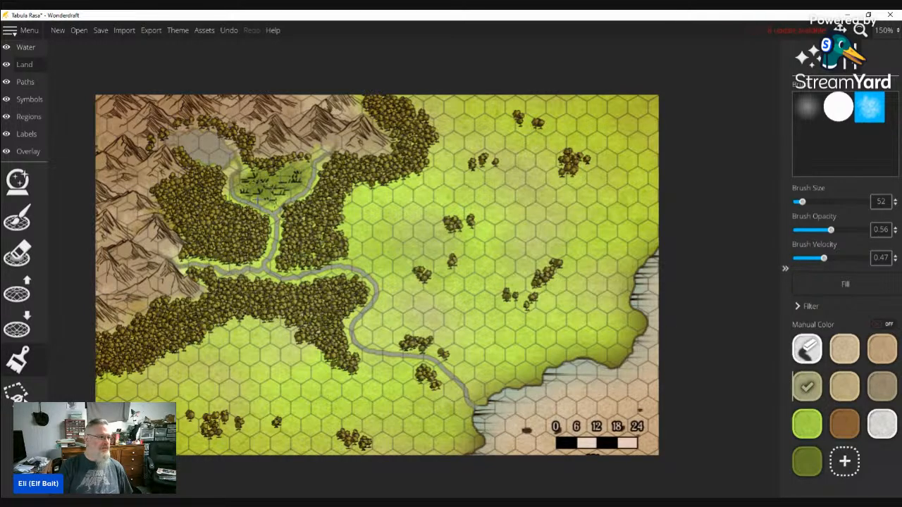
mouse_move(259, 200)
left_mouse_down()
mouse_move(268, 186)
mouse_move(250, 179)
mouse_move(296, 179)
mouse_move(258, 171)
mouse_move(283, 181)
mouse_move(283, 189)
mouse_move(276, 185)
left_mouse_up()
Paint the ground beneath and around the forests dark olive green, and tint the marsh between the upper river branches gray-brown
left_click(806, 459)
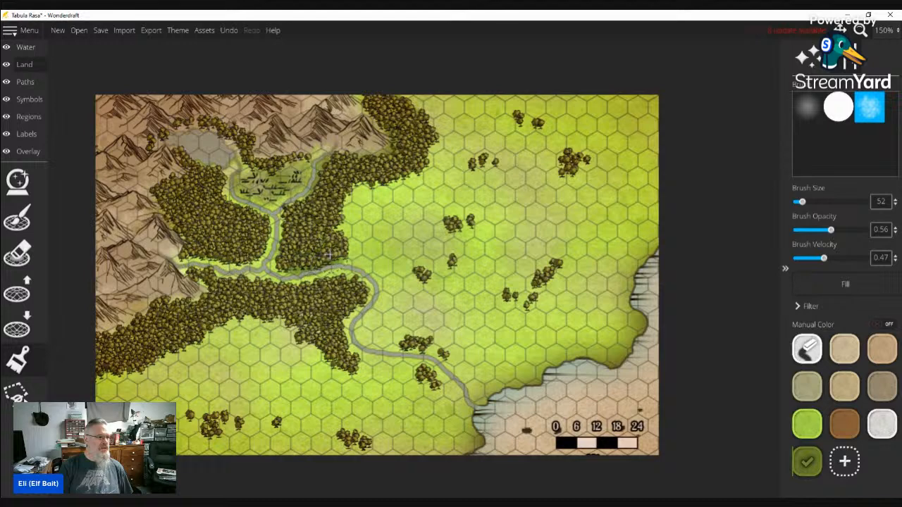
mouse_move(342, 182)
left_mouse_down()
mouse_move(431, 149)
mouse_move(409, 175)
mouse_move(320, 212)
left_mouse_up()
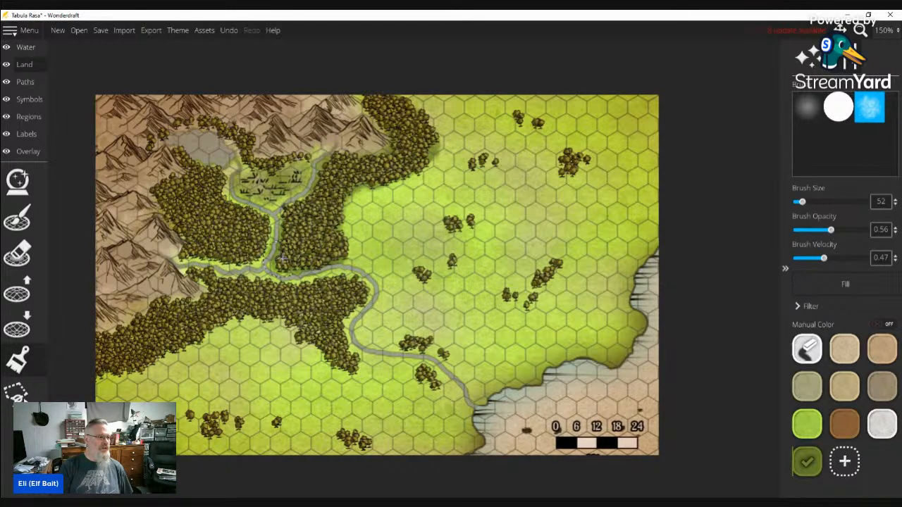
mouse_move(247, 257)
left_mouse_down()
mouse_move(211, 232)
mouse_move(189, 242)
mouse_move(238, 271)
mouse_move(205, 279)
mouse_move(343, 281)
mouse_move(357, 288)
mouse_move(356, 334)
mouse_move(366, 336)
mouse_move(345, 346)
mouse_move(263, 314)
mouse_move(224, 313)
mouse_move(146, 364)
mouse_move(97, 377)
left_mouse_up()
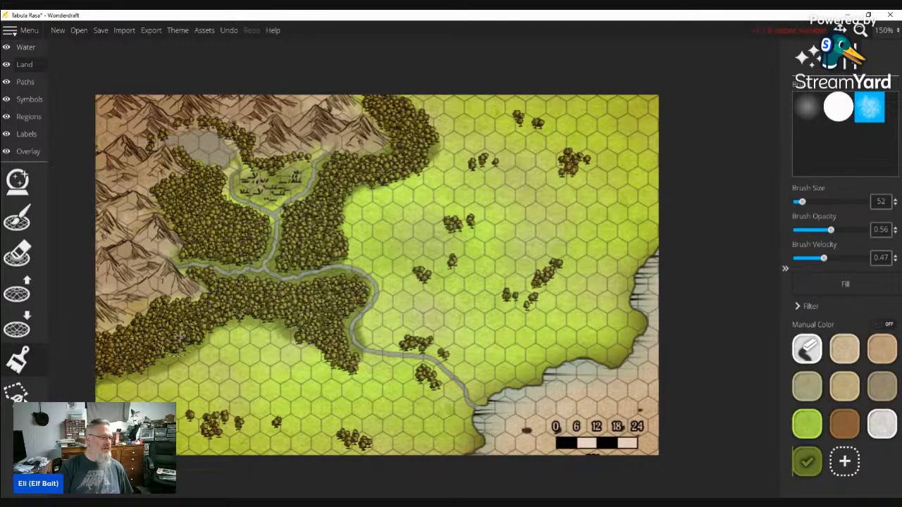
mouse_move(205, 304)
left_mouse_down()
mouse_move(238, 232)
mouse_move(261, 208)
mouse_move(222, 158)
mouse_move(229, 141)
mouse_move(243, 176)
mouse_move(205, 173)
mouse_move(176, 130)
mouse_move(211, 116)
mouse_move(211, 144)
mouse_move(310, 158)
mouse_move(303, 165)
mouse_move(296, 155)
mouse_move(275, 201)
mouse_move(303, 194)
mouse_move(285, 221)
mouse_move(275, 211)
mouse_move(313, 161)
left_mouse_up()
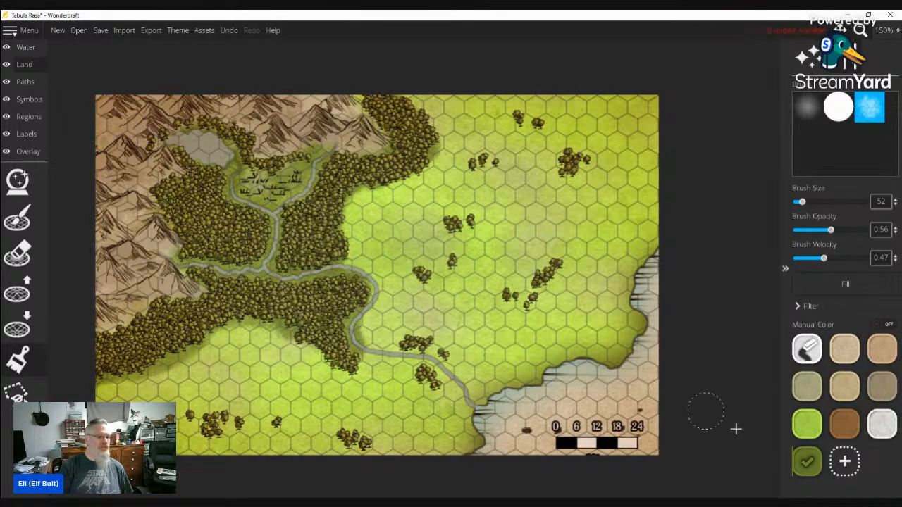
left_click(882, 386)
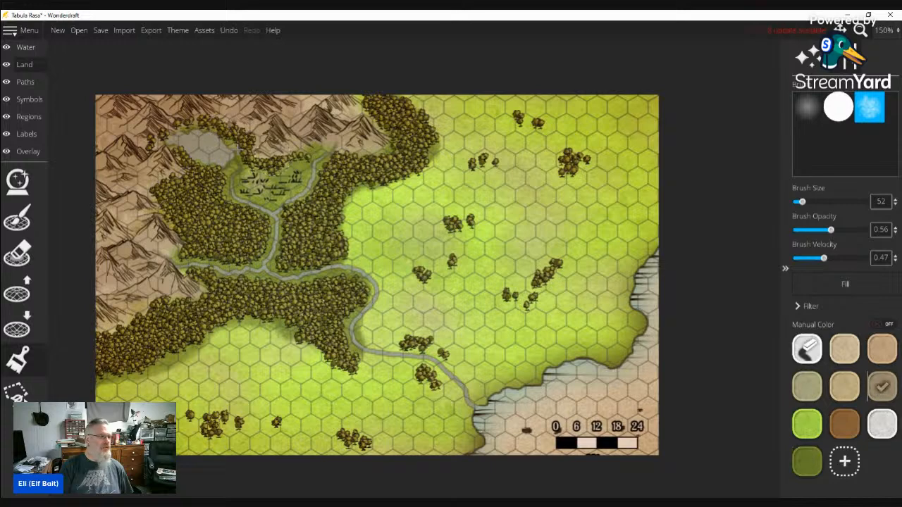
mouse_move(294, 176)
left_mouse_down()
mouse_move(279, 189)
mouse_move(282, 167)
mouse_move(243, 187)
mouse_move(240, 200)
left_mouse_up()
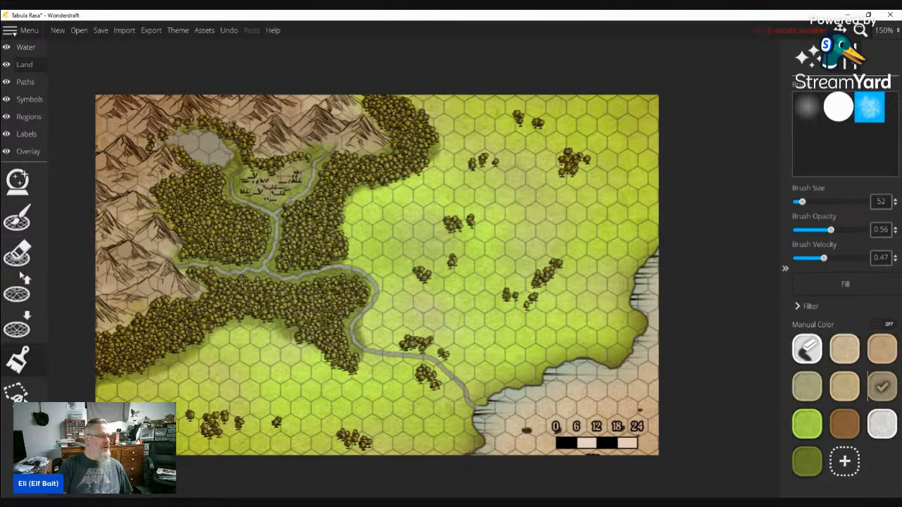
Place the low green bush symbol at size 50 along the forest edges and among the southern tree clusters
left_click(30, 100)
left_click(17, 254)
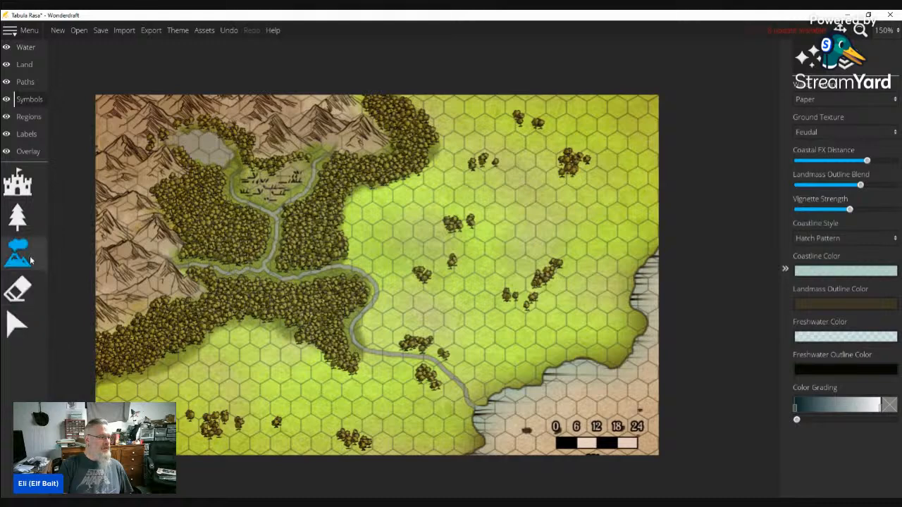
left_click(17, 217)
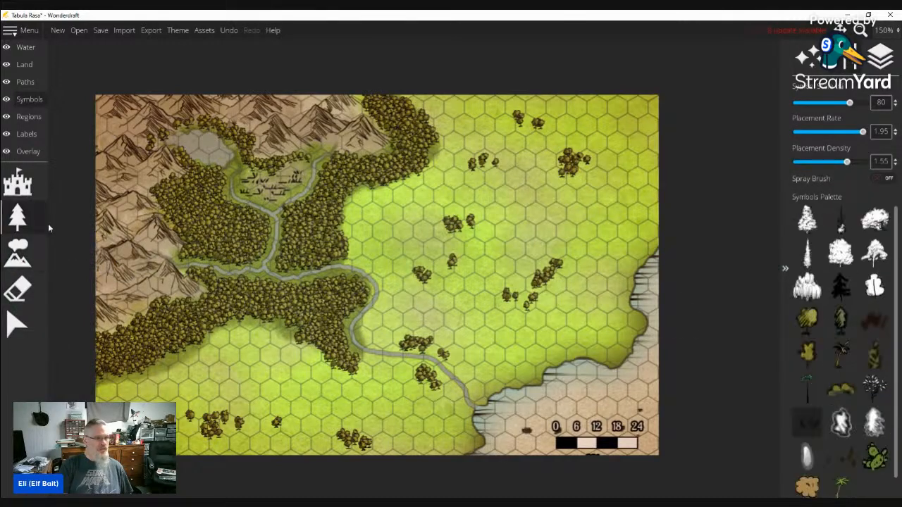
left_click(848, 397)
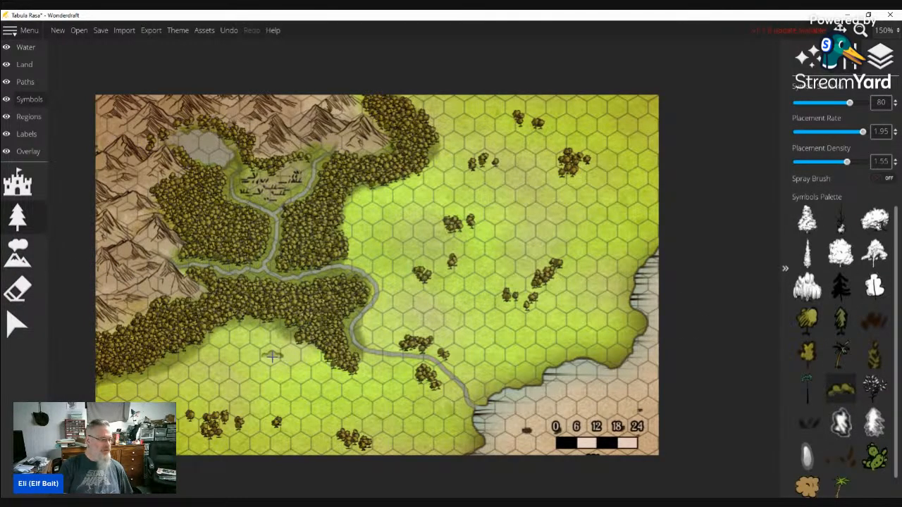
scroll(270, 356, "down", 6)
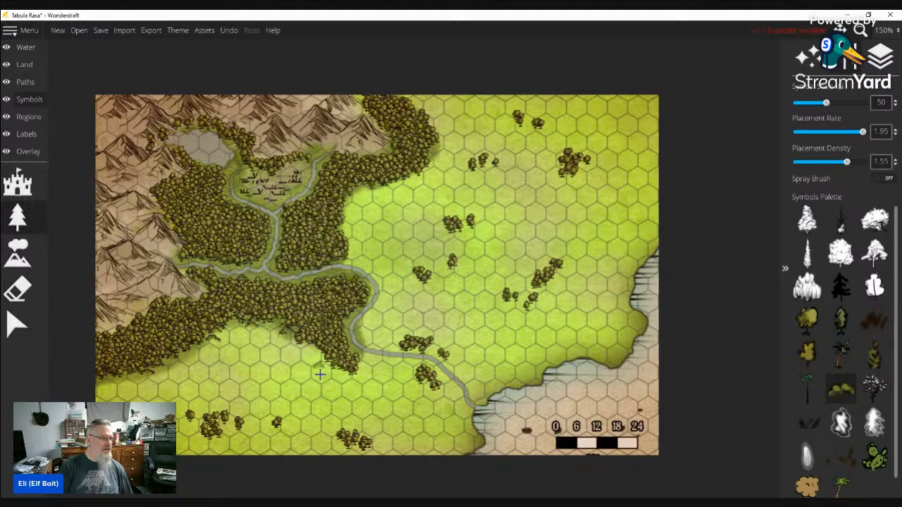
left_click(219, 433)
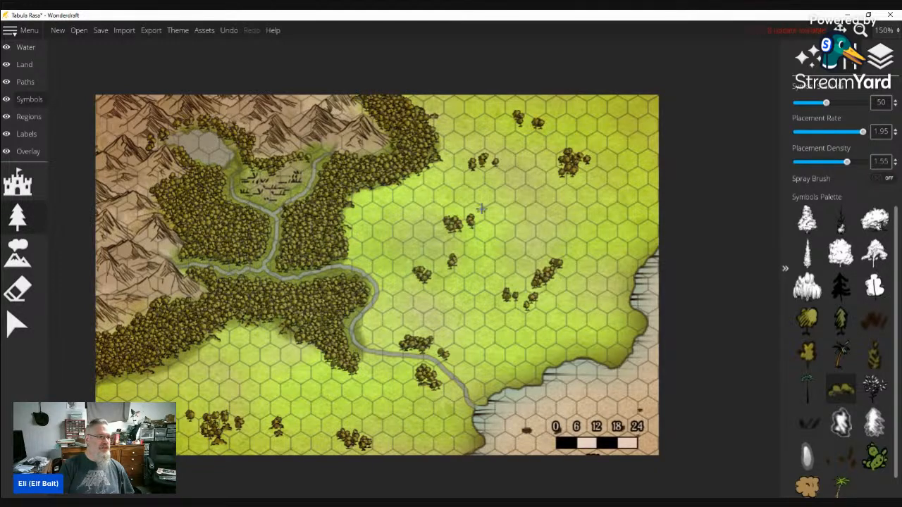
Add bushes beside the tree clusters on the eastern plain, and remove the loose tree east of the north-central cluster
left_click(482, 169)
left_click(574, 174)
left_click(589, 170)
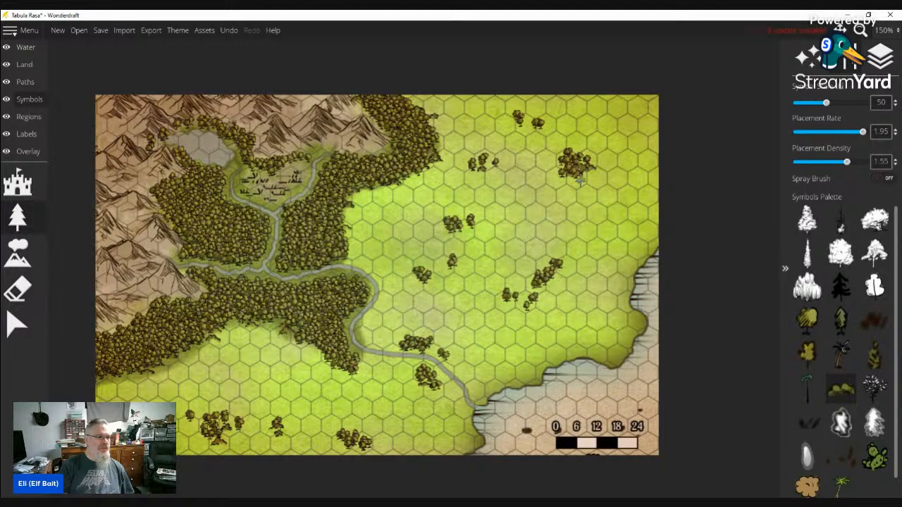
left_click_drag(558, 278, 543, 288)
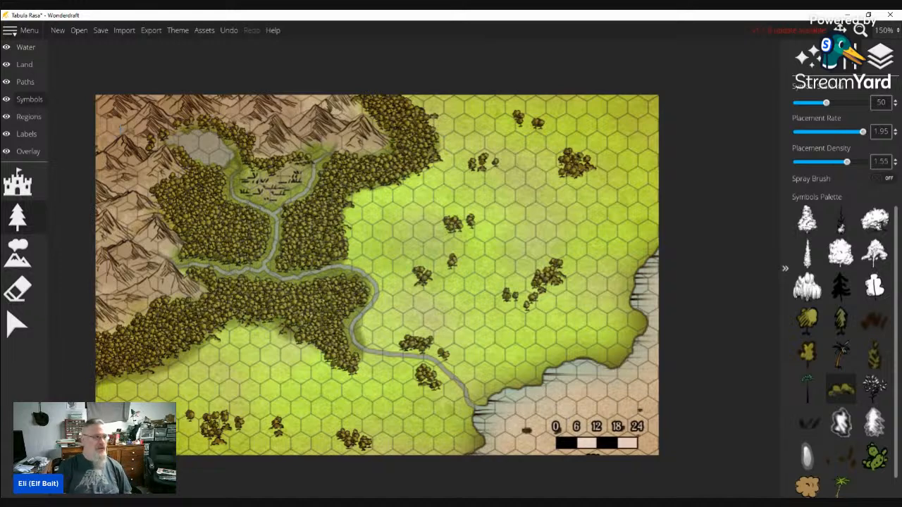
left_click(17, 323)
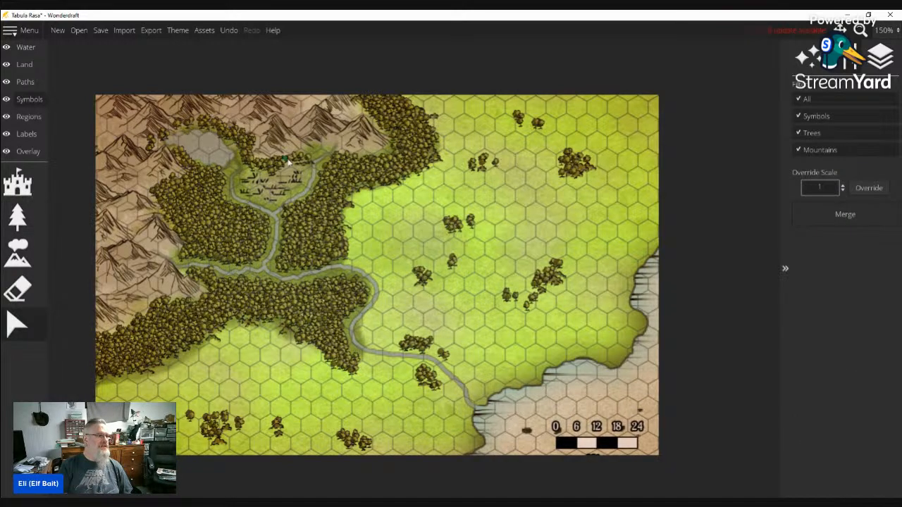
left_click(312, 166)
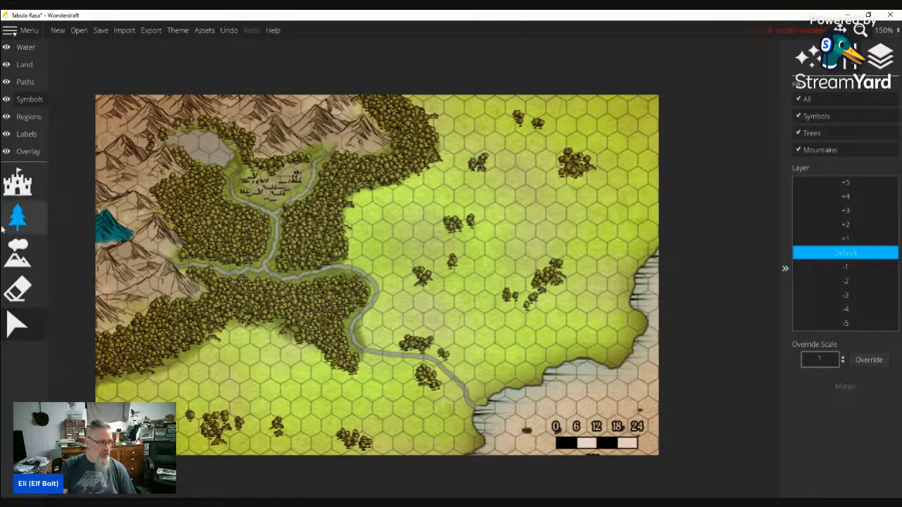
Place groups of the dark low hill symbol at size 60 on the eastern plain, northeast corner, southwest, river mouth and south coast
left_click(18, 252)
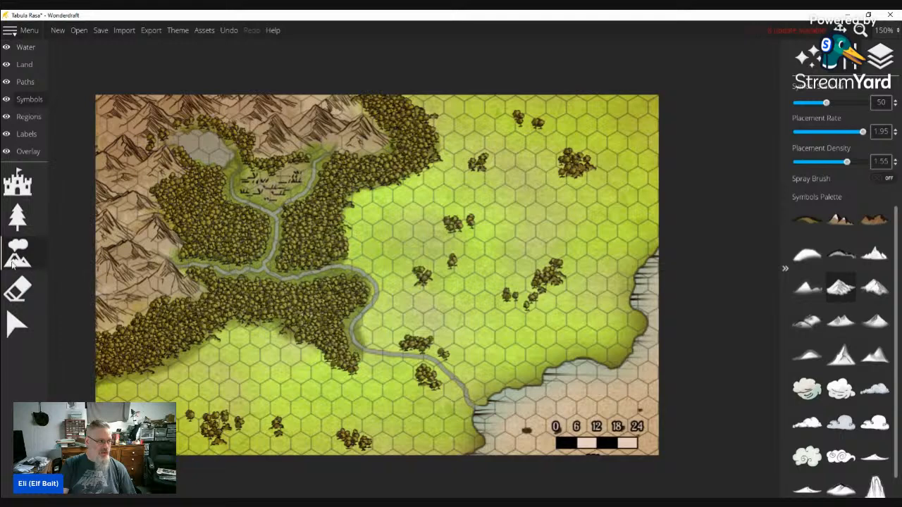
left_click(839, 289)
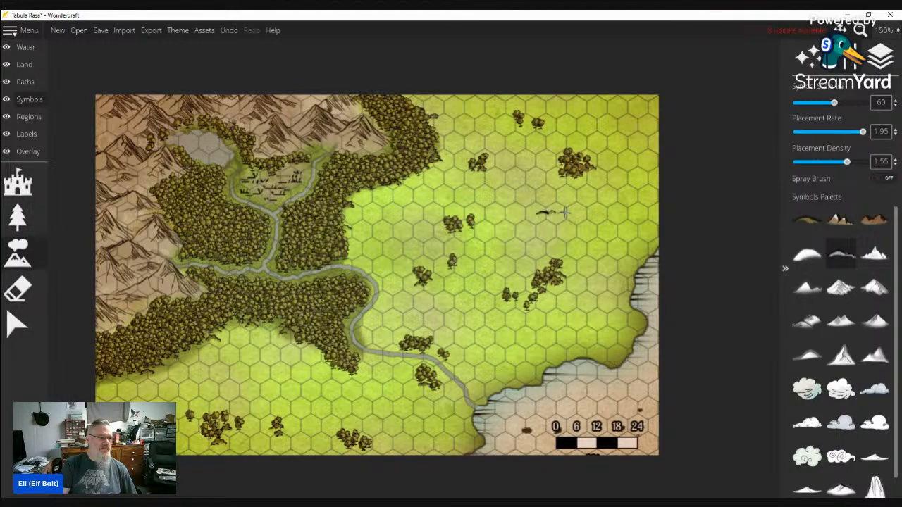
left_click(529, 198)
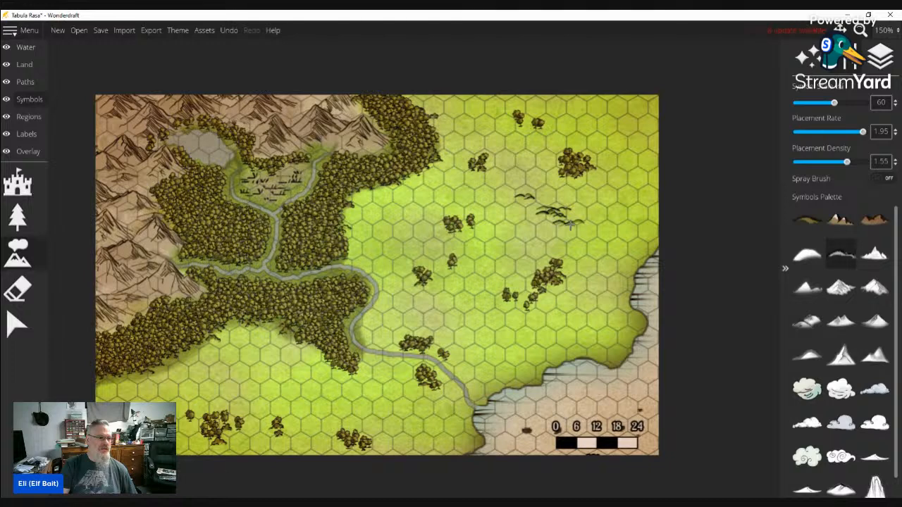
left_click(576, 226)
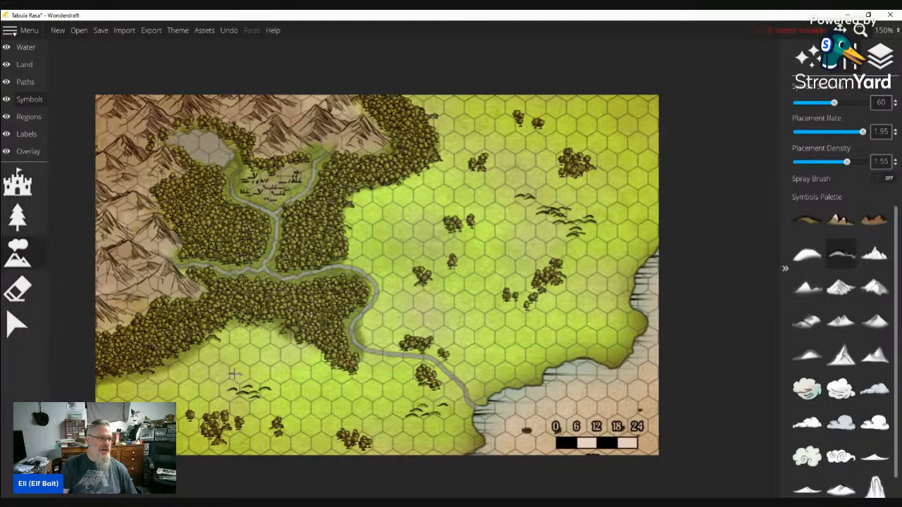
left_click(620, 124)
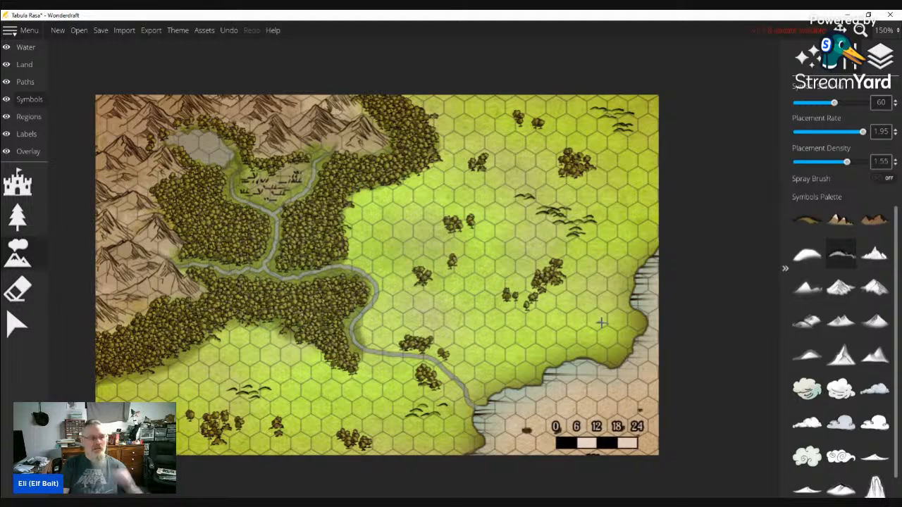
left_click(513, 347)
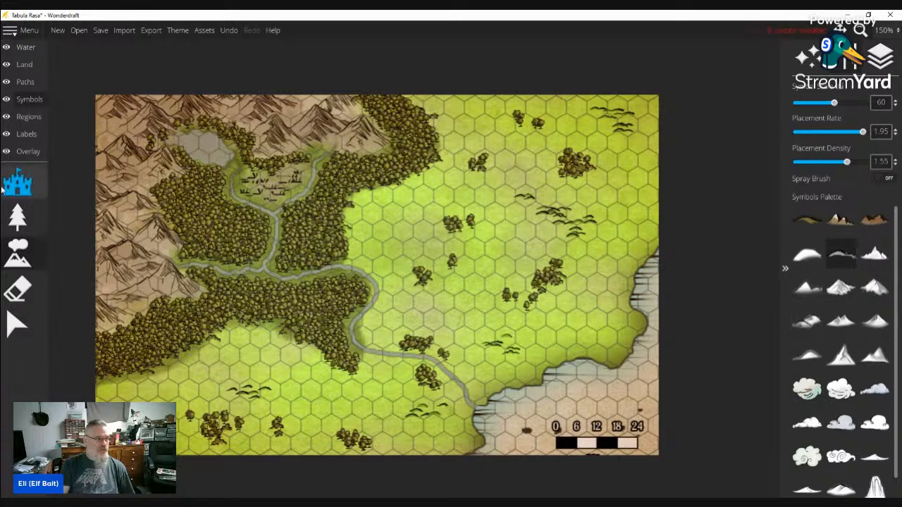
Look through the tree and general symbol palettes for more terrain details that suit the open plain
left_click(16, 222)
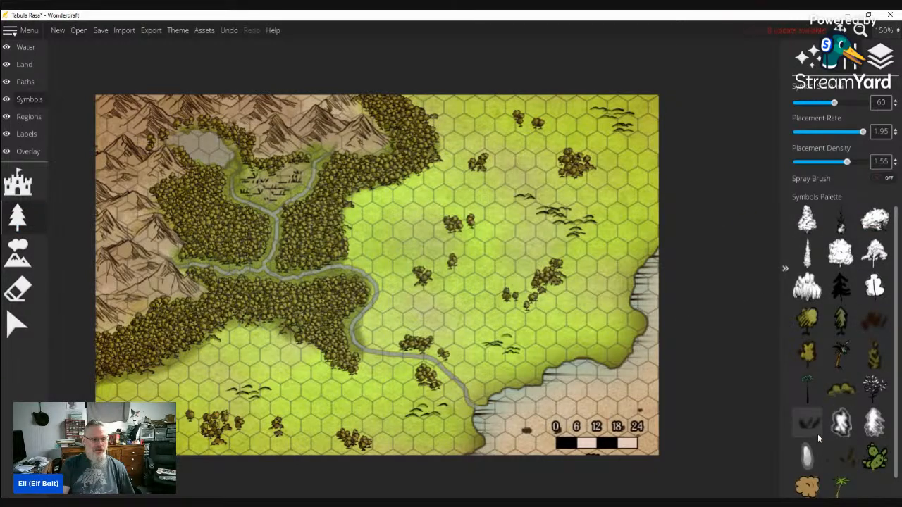
scroll(819, 424, "down", 1)
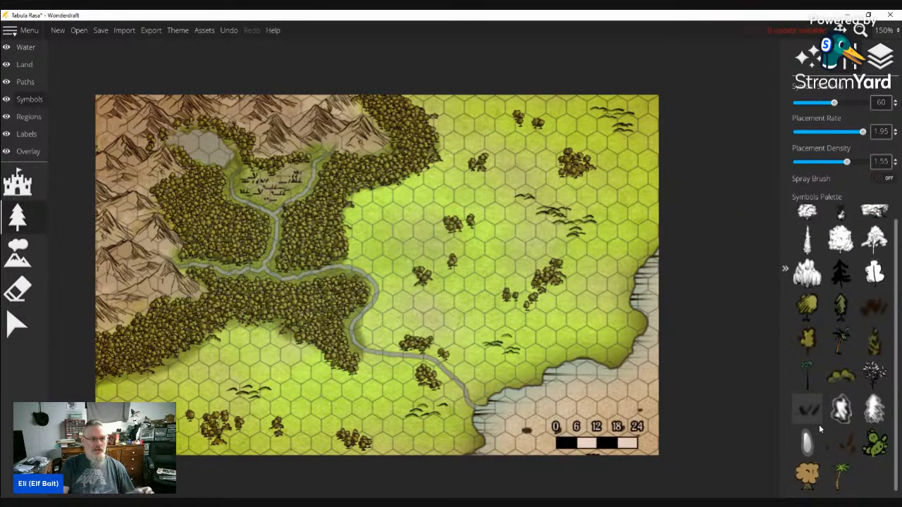
scroll(819, 424, "up", 1)
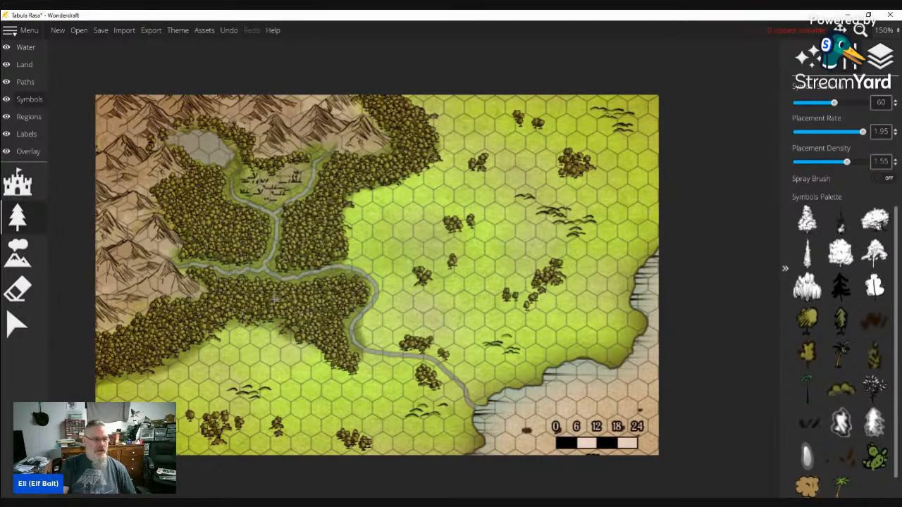
left_click(26, 187)
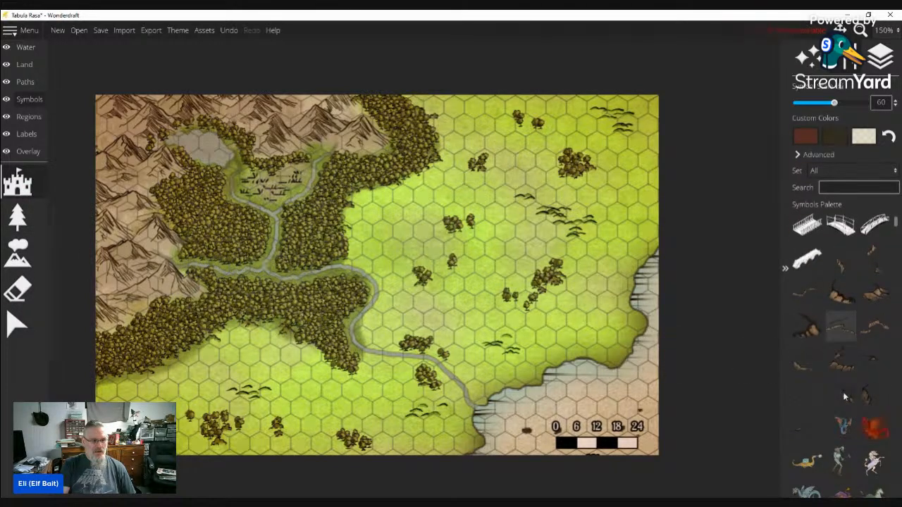
scroll(842, 391, "down", 2)
scroll(819, 402, "down", 6)
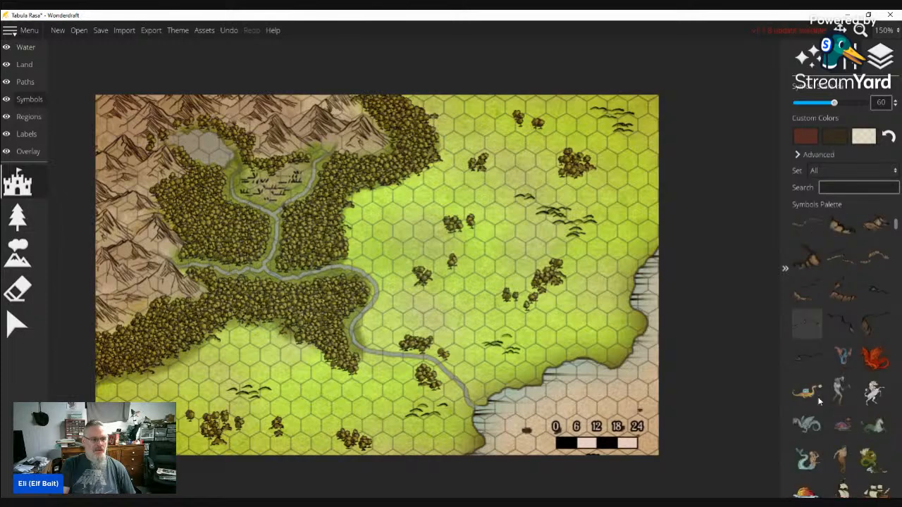
scroll(819, 402, "up", 3)
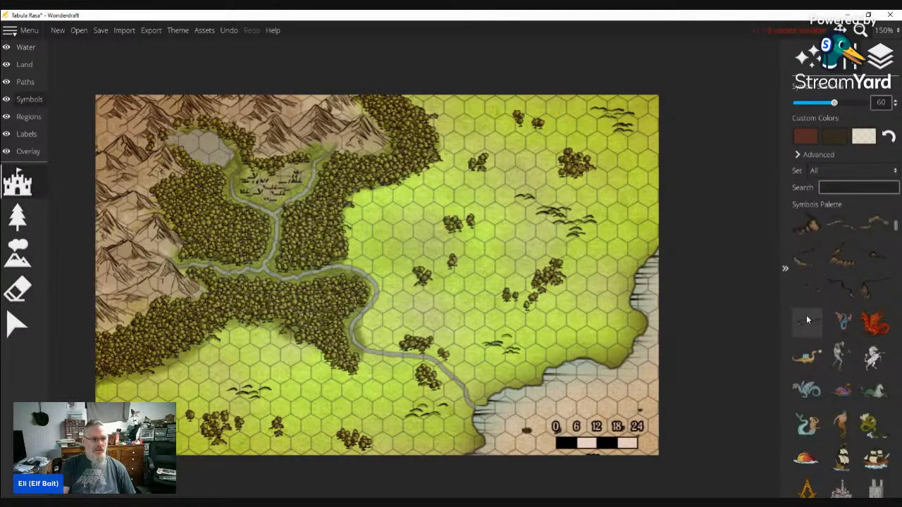
scroll(809, 285, "up", 2)
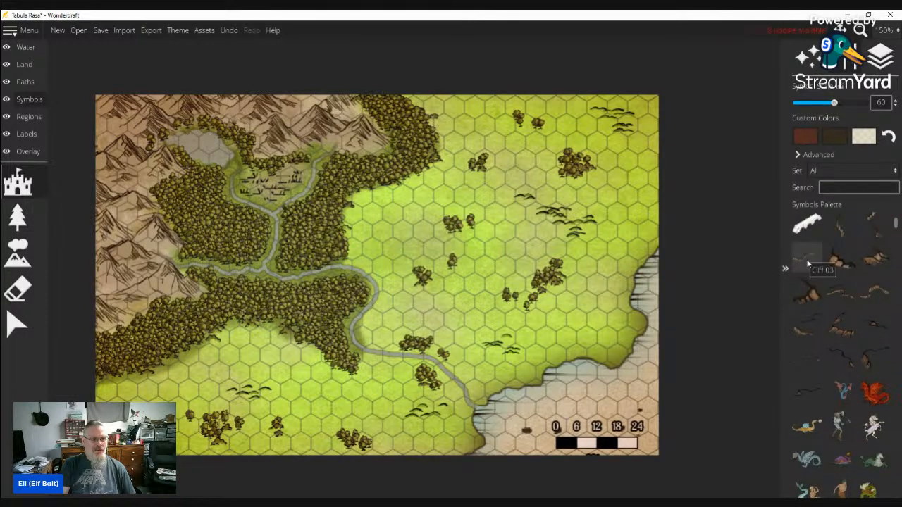
Try scattering the Cliff 03 symbol at size 10 over the central plain, and undo the placements
left_click(808, 260)
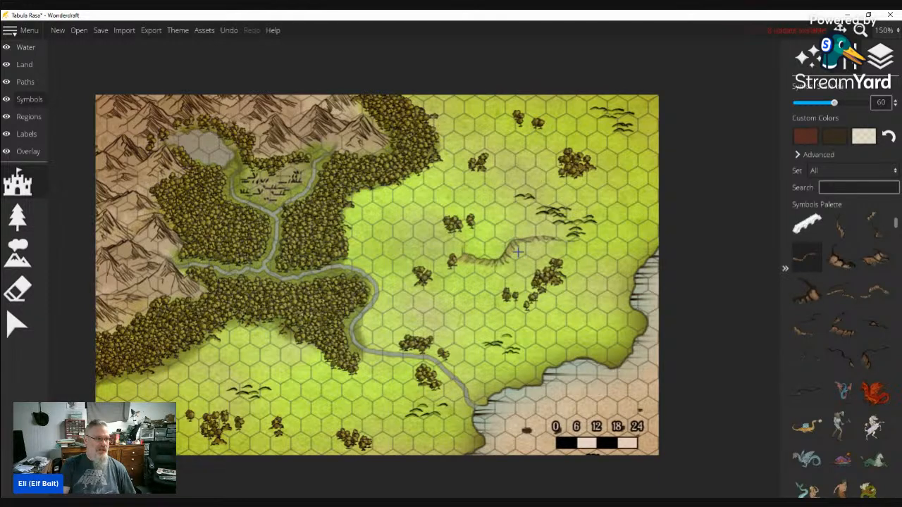
scroll(518, 251, "down", 9)
scroll(518, 251, "down", 1)
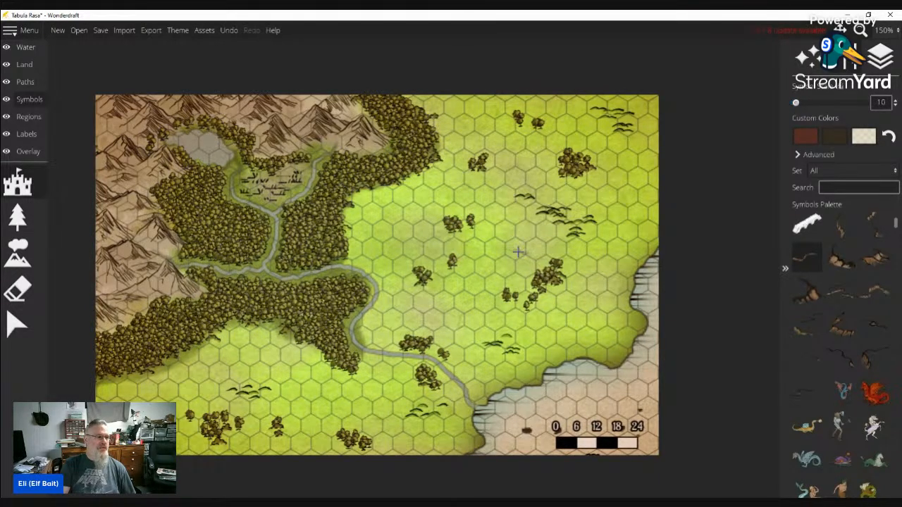
left_click(498, 260)
left_click(522, 247)
left_click(501, 234)
left_click(418, 201)
left_click(391, 224)
left_click(230, 35)
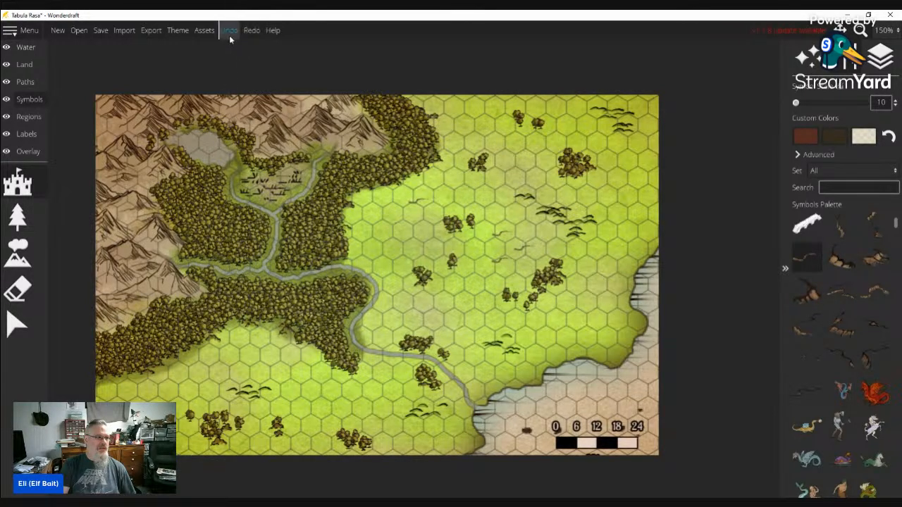
left_click(229, 36)
left_click(229, 36)
Try scattering the small brown tuft symbol at size 55 across the central plain, and undo the placements
left_click(17, 217)
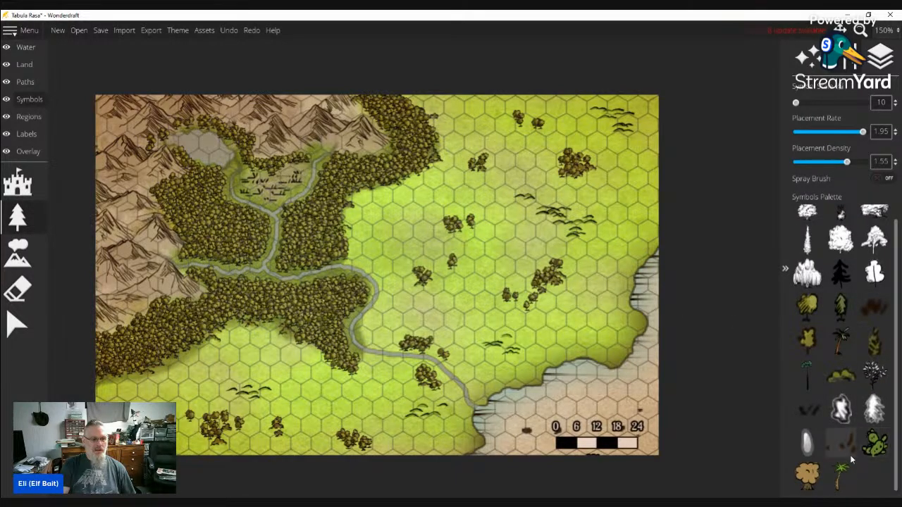
left_click(841, 443)
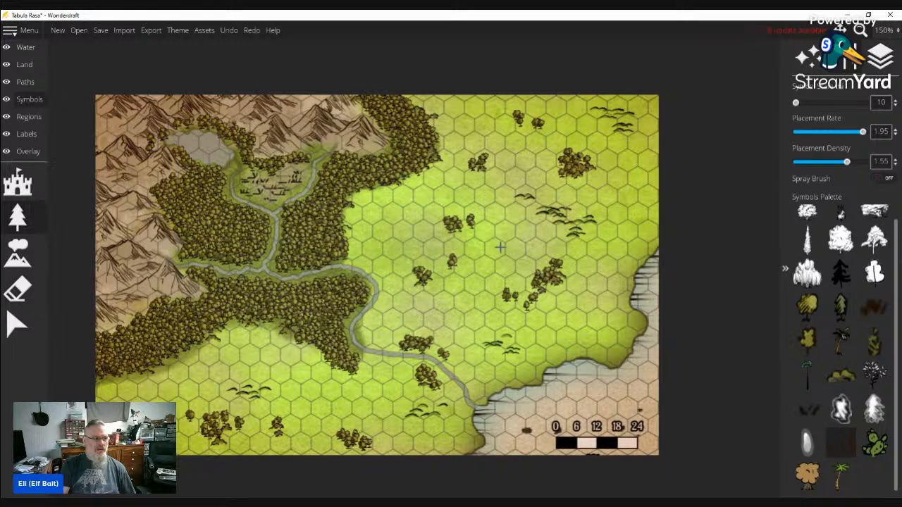
scroll(502, 249, "up", 9)
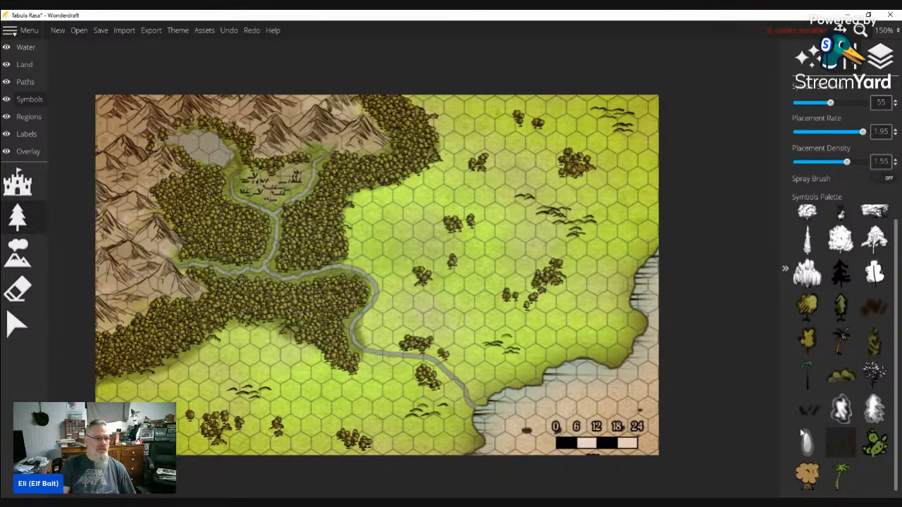
left_click(497, 259)
left_click(512, 243)
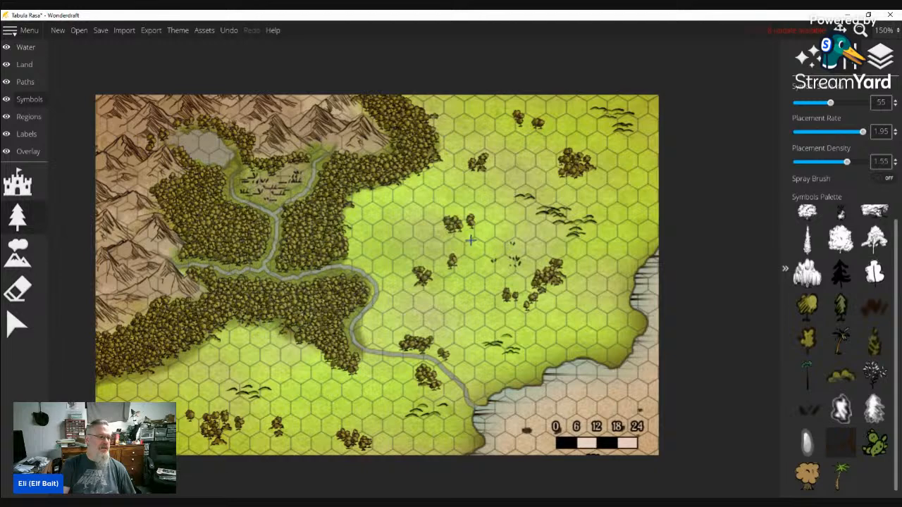
left_click(518, 234)
left_click(542, 251)
left_click(469, 262)
left_click(479, 261)
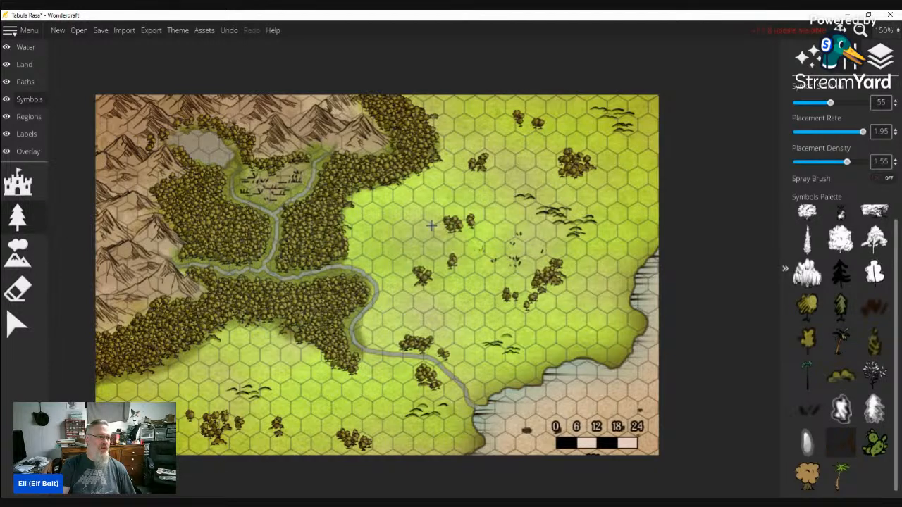
left_click(239, 33)
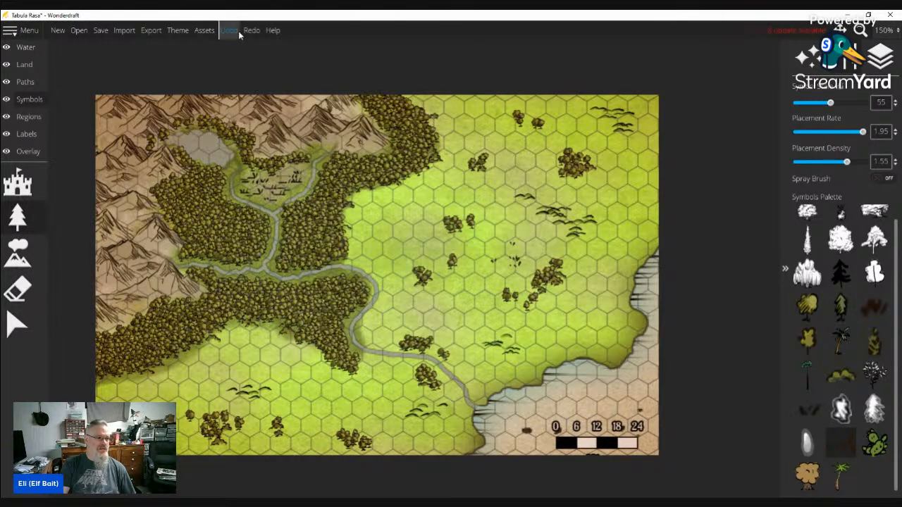
left_click(239, 33)
left_click(238, 33)
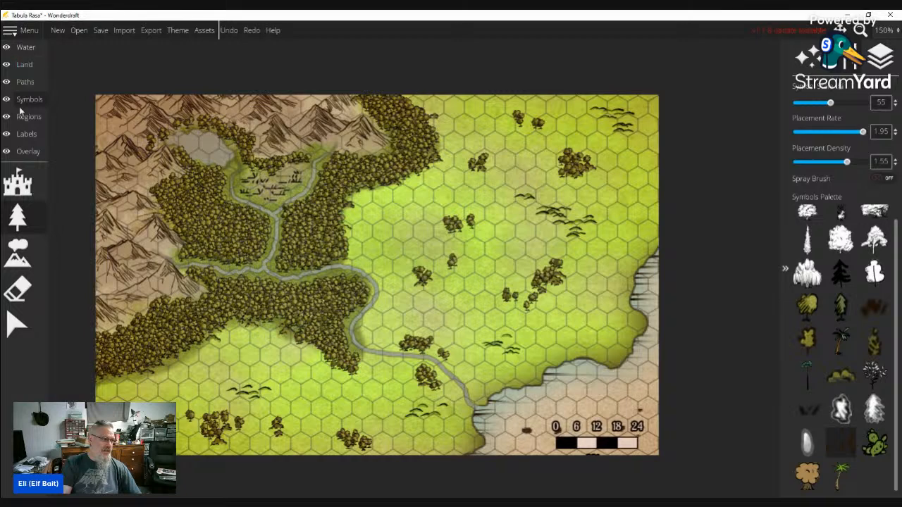
Draw a second river winding from the northern map edge across the eastern plain to the southern coast
left_click(25, 48)
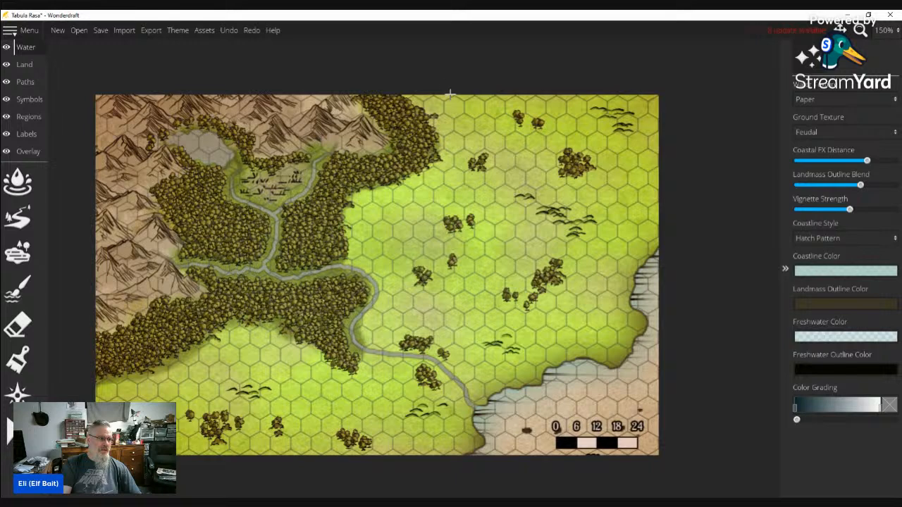
left_click(18, 217)
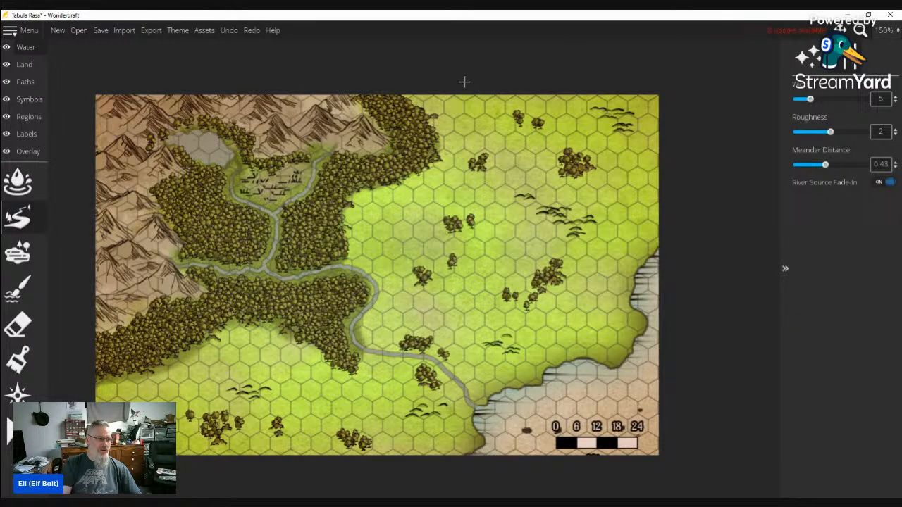
mouse_move(456, 96)
left_mouse_down()
mouse_move(511, 149)
mouse_move(496, 197)
mouse_move(530, 224)
mouse_move(547, 224)
mouse_move(594, 282)
mouse_move(588, 365)
left_mouse_up()
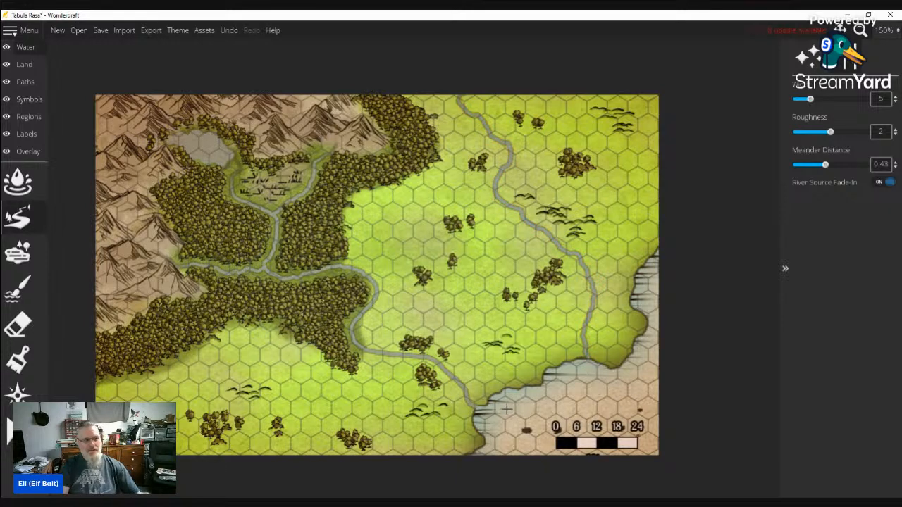
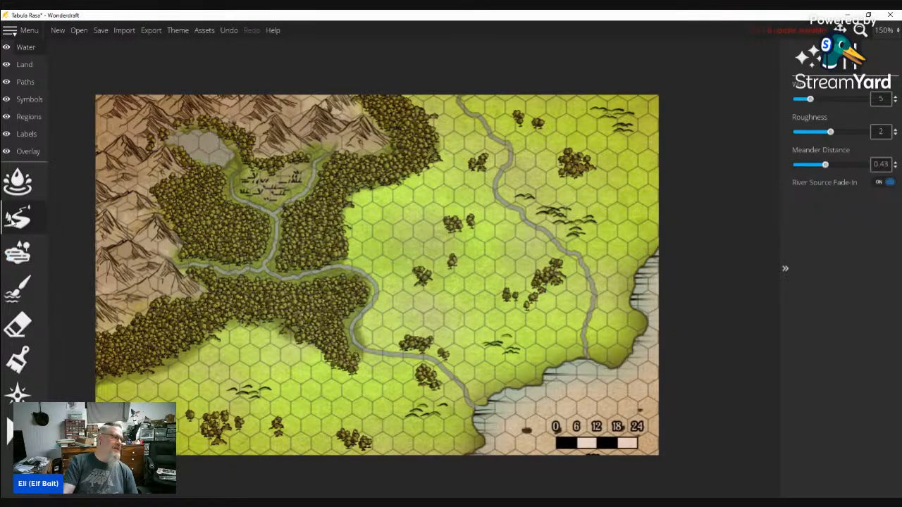
Widen the southeastern end of the mountain lake with a small freshwater brush, and undo the last stroke
left_click(9, 281)
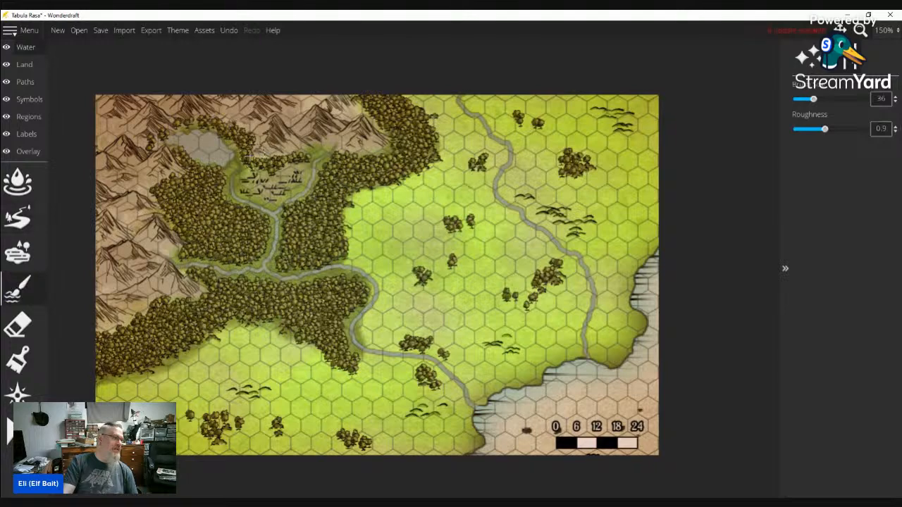
scroll(234, 158, "down", 2)
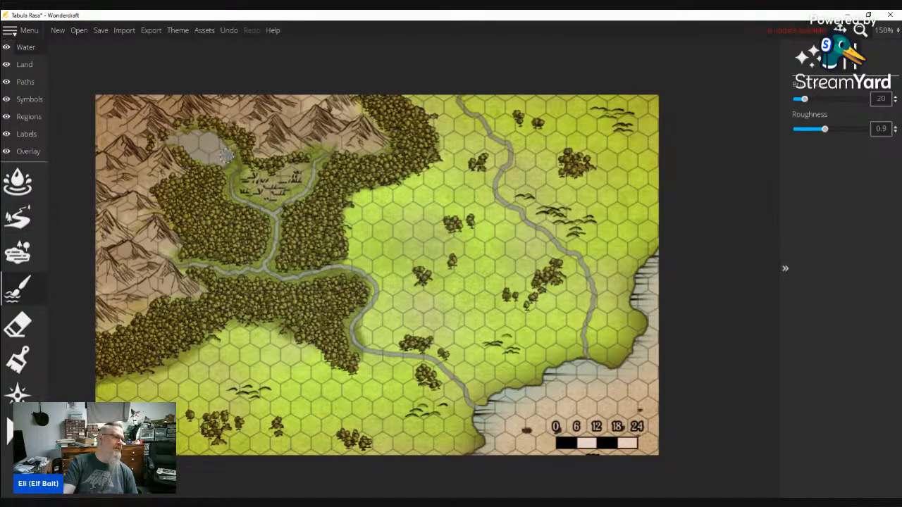
scroll(227, 153, "down", 2)
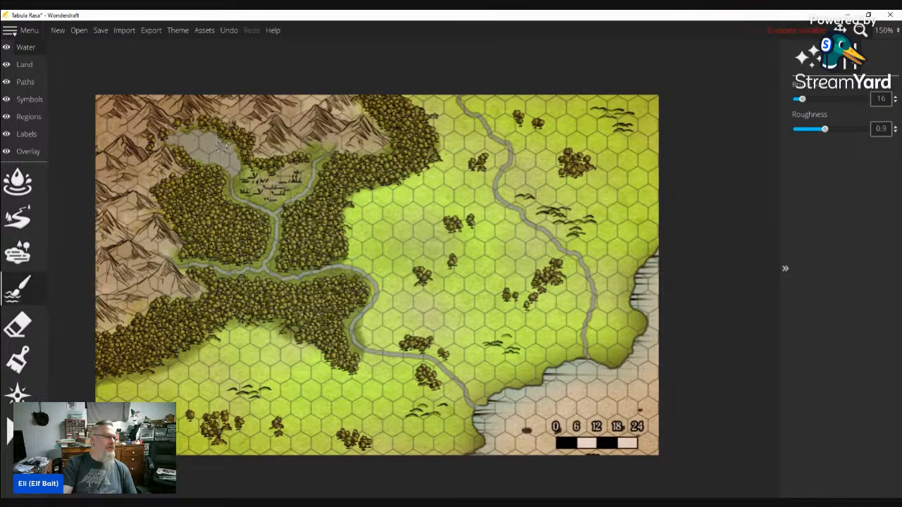
left_click(233, 35)
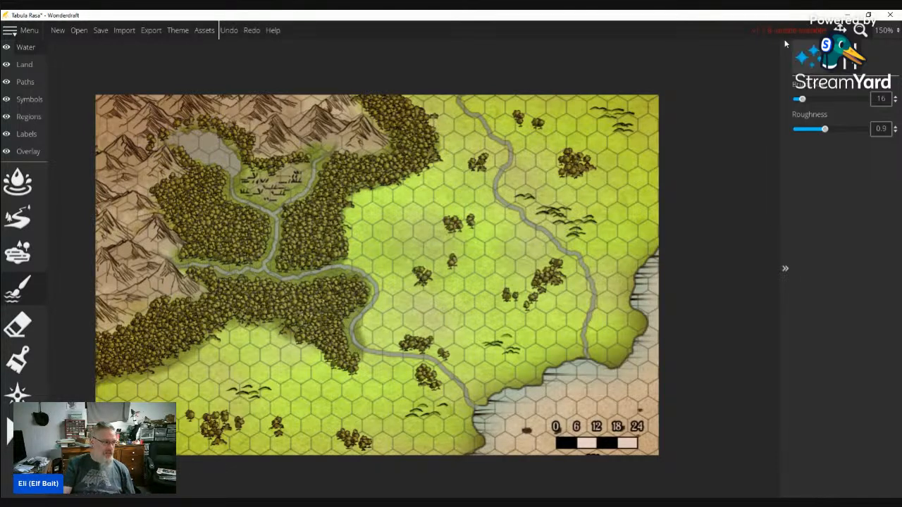
Find the settlement marker symbols in the palette and set the first custom symbol color to black (000000)
left_click(27, 99)
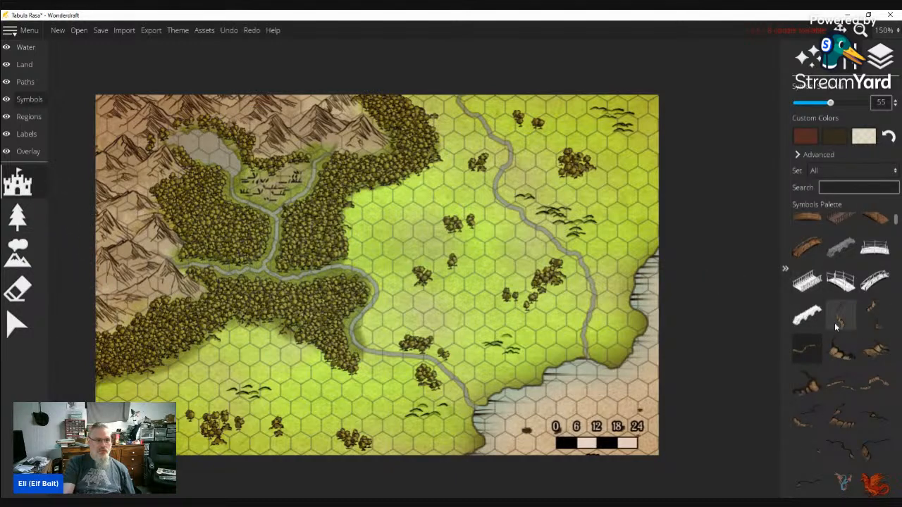
scroll(834, 323, "down", 1)
scroll(822, 293, "down", 6)
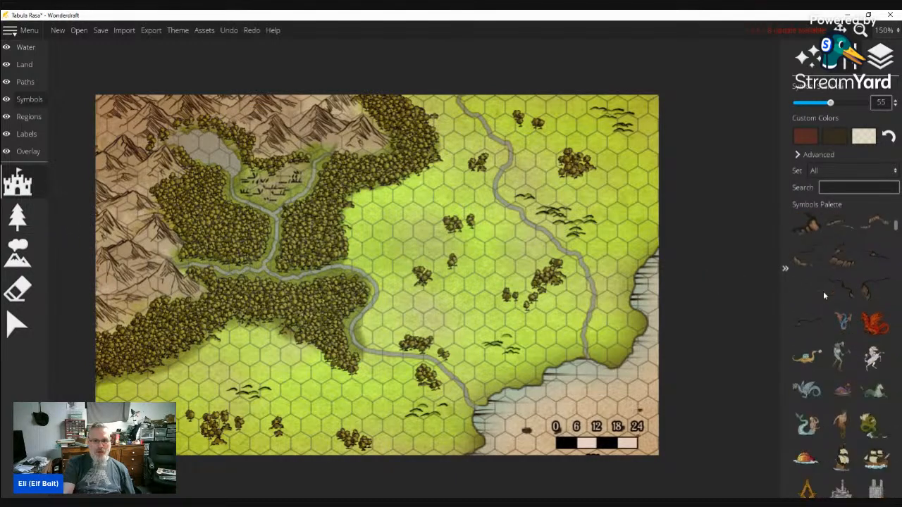
scroll(818, 338, "down", 3)
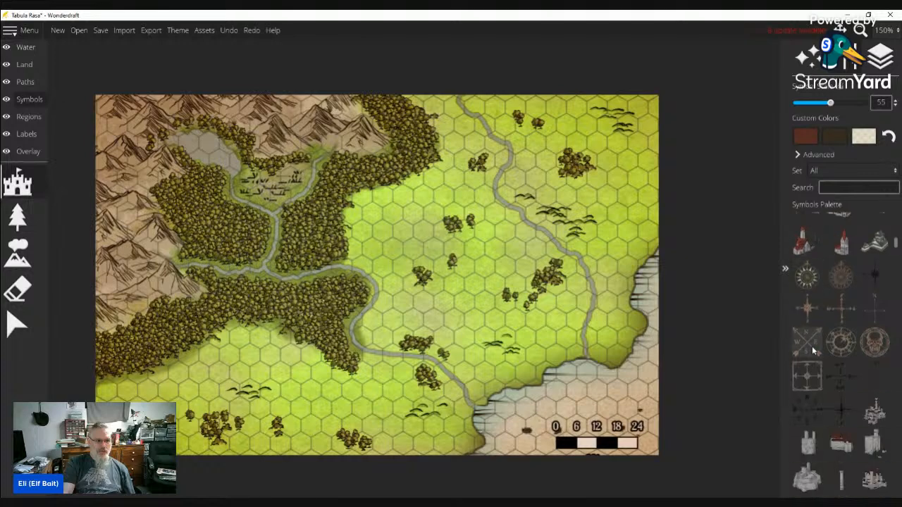
scroll(823, 276, "up", 3)
scroll(823, 278, "down", 2)
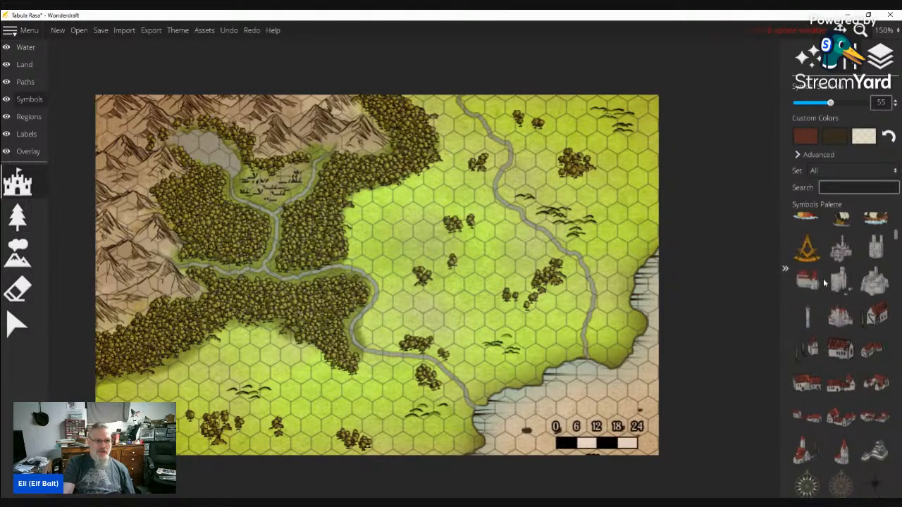
scroll(822, 280, "down", 3)
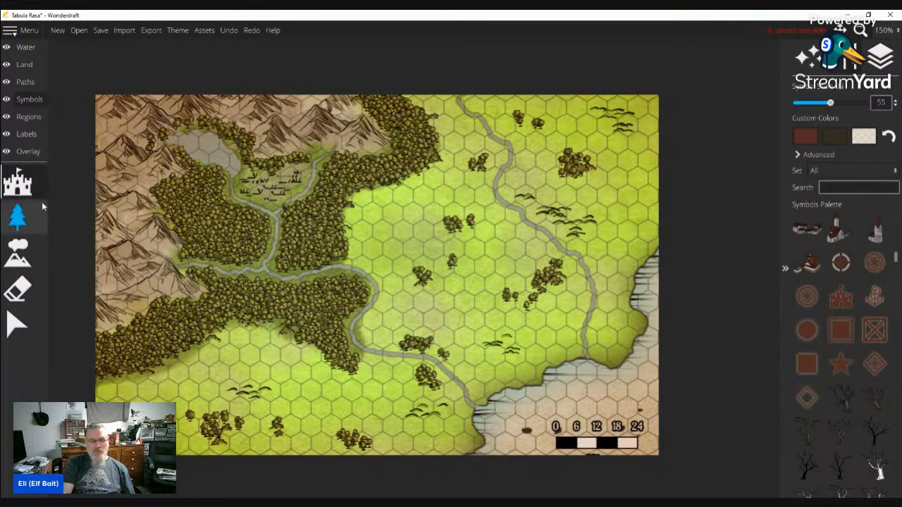
left_click(805, 136)
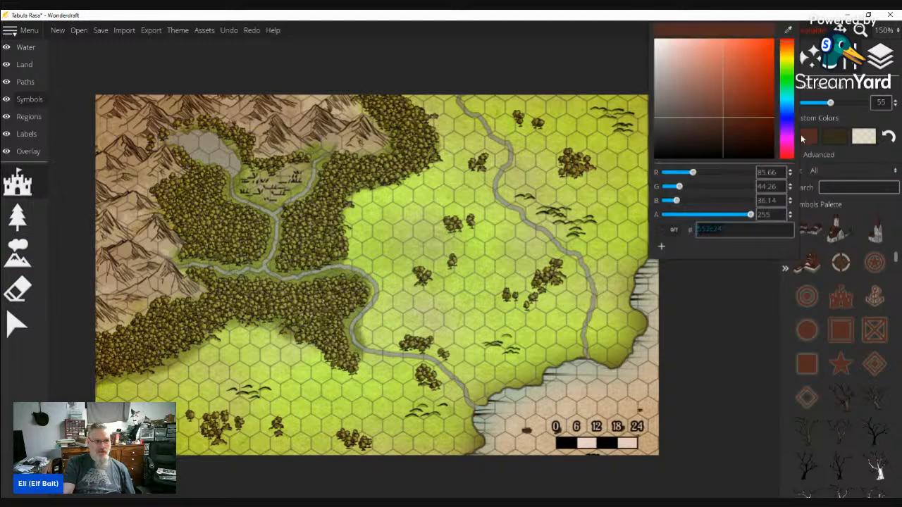
left_click(655, 159)
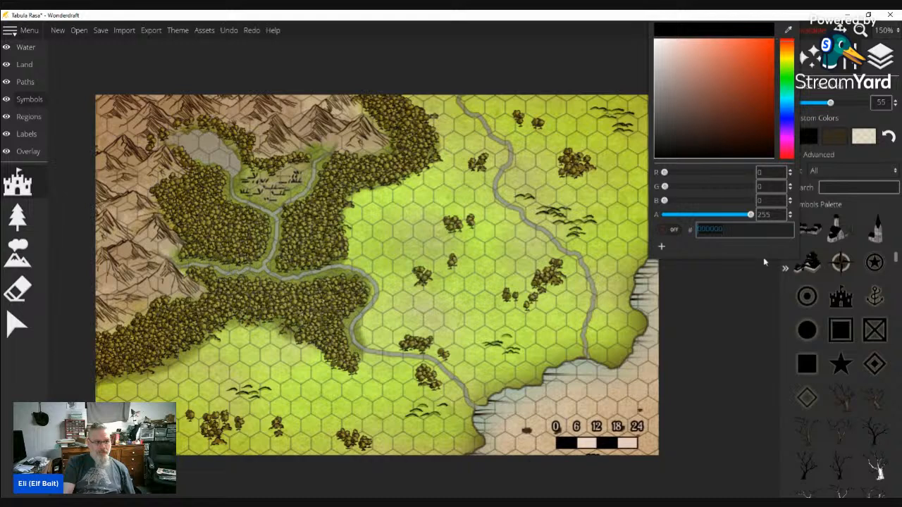
left_click(671, 298)
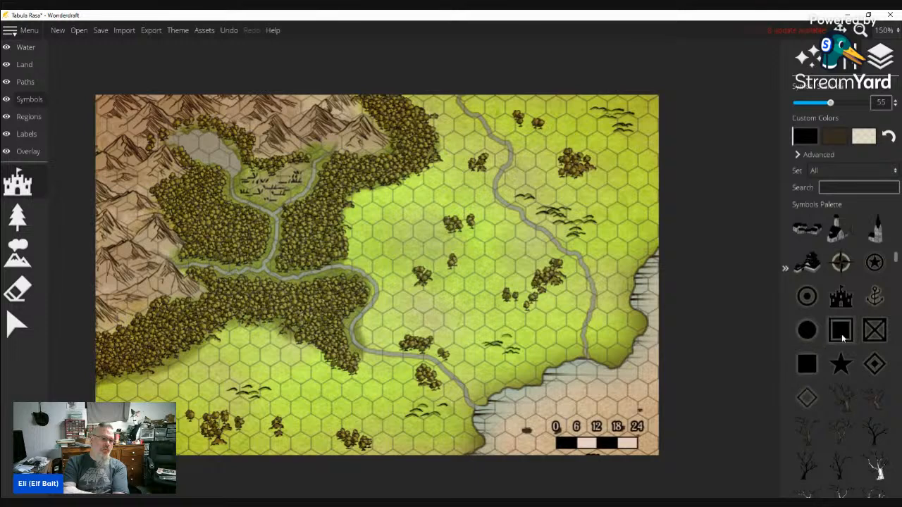
Place a ringed-circle marker at size 55 at the western river's mouth and move it to the river's west bank
left_click(801, 365)
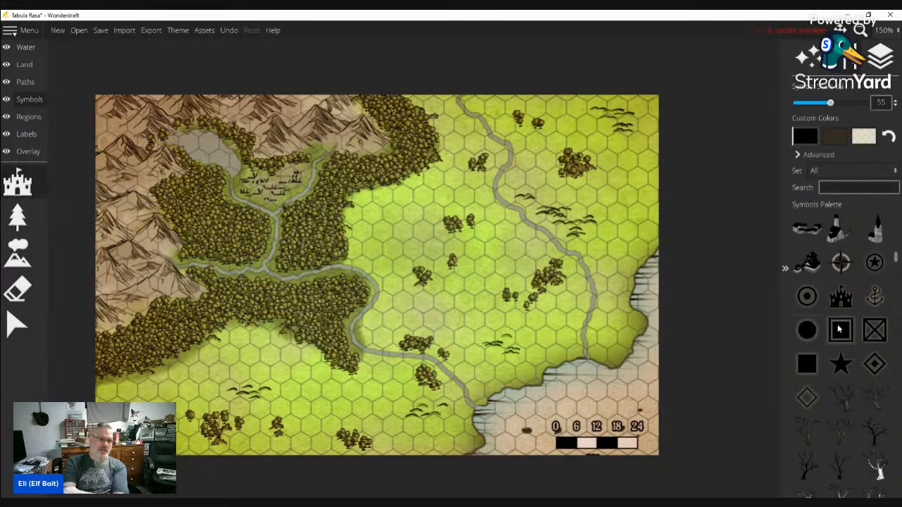
left_click(805, 329)
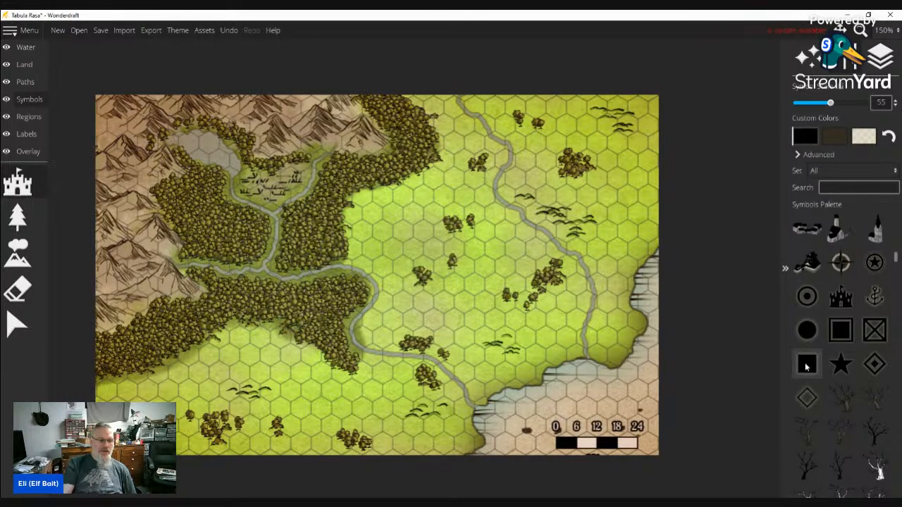
left_click(807, 298)
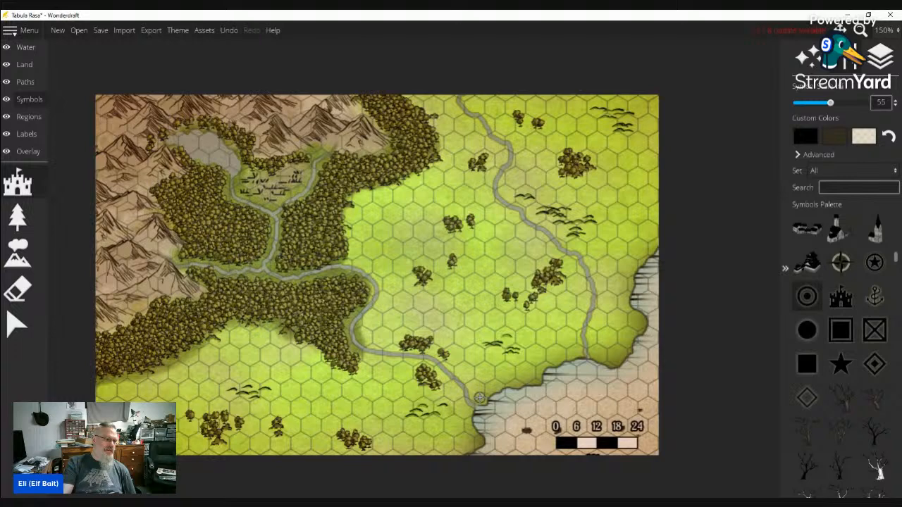
left_click(478, 399)
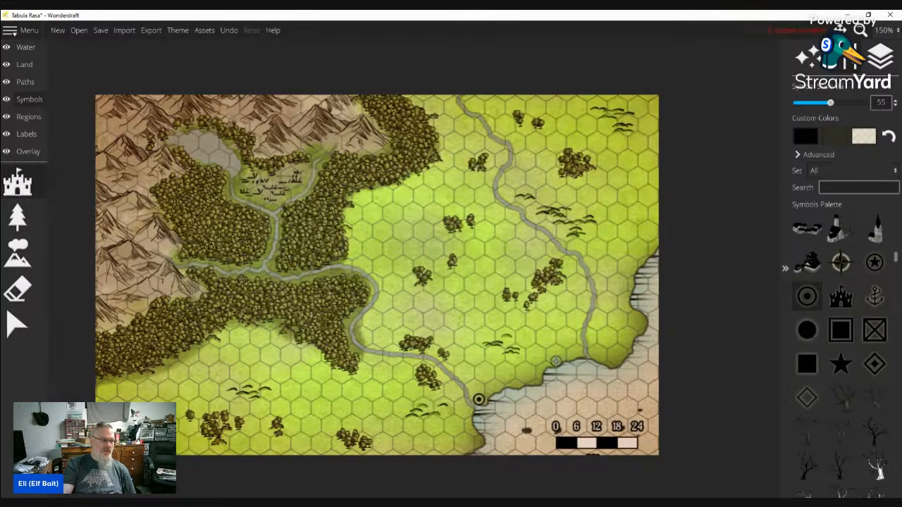
left_click(17, 334)
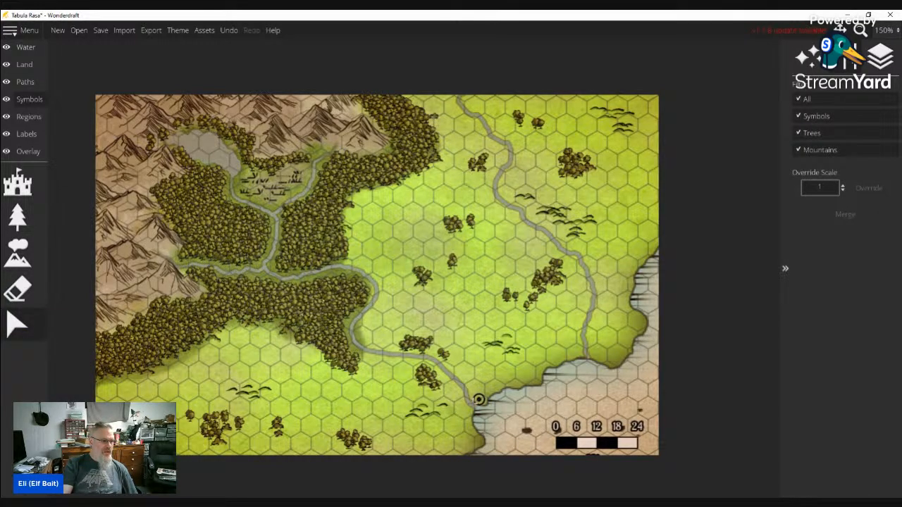
left_click(478, 400)
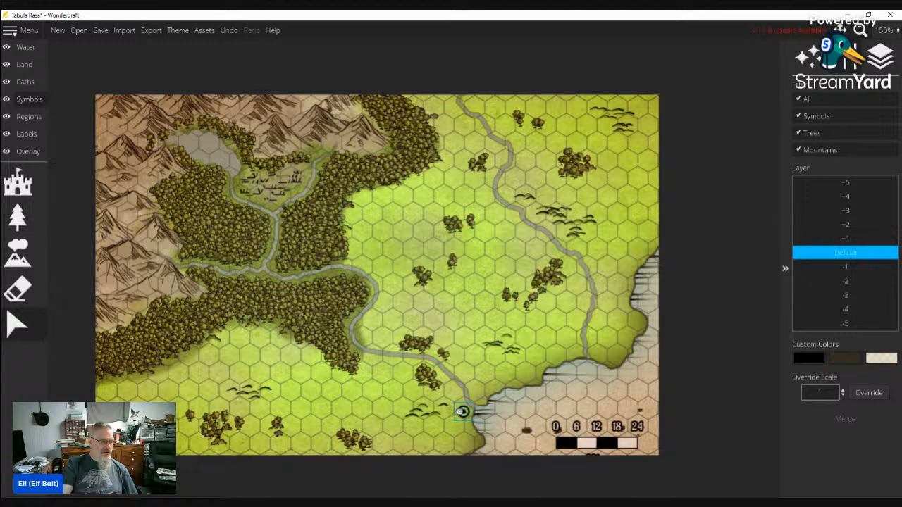
left_click_drag(460, 412, 461, 414)
Add ringed-circle markers at size 55 beside the eastern river's mouth and on the coast between the two river mouths
left_click(27, 194)
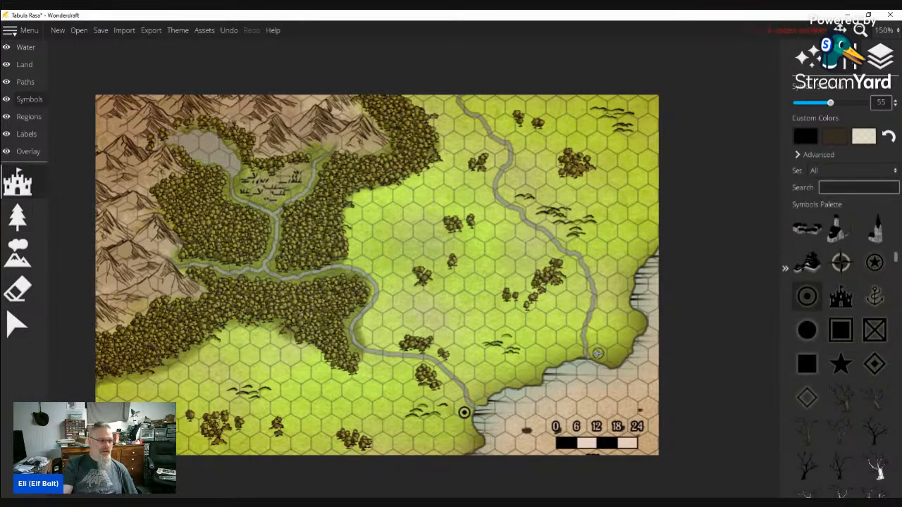
left_click(595, 353)
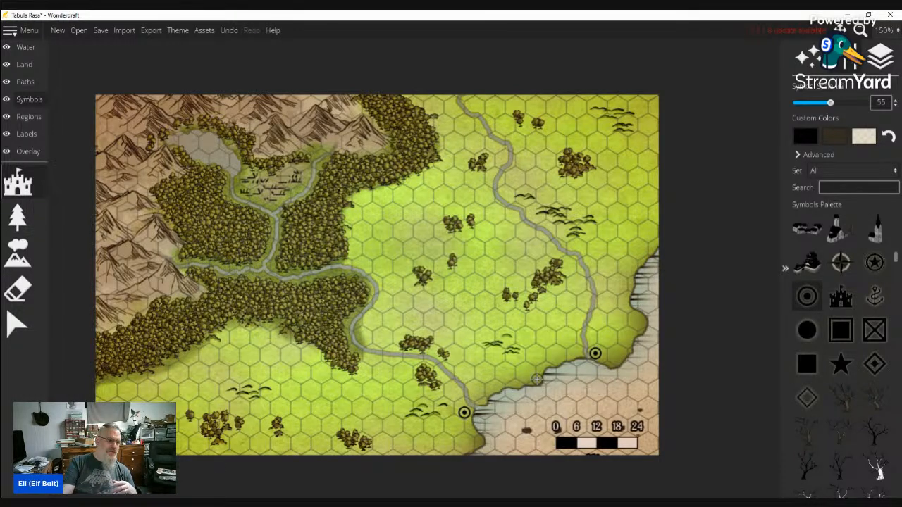
left_click(536, 379)
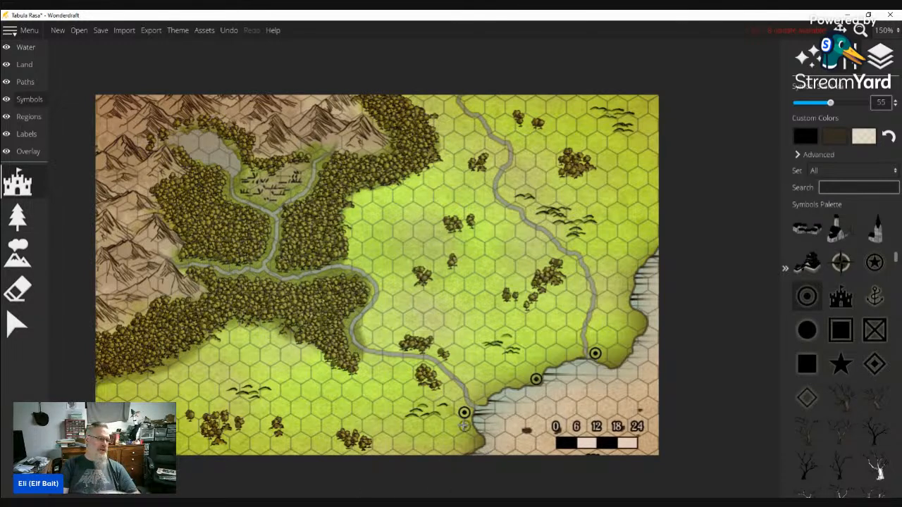
Nudge the two river-mouth markers slightly so that they sit closer to their rivers
left_click(17, 324)
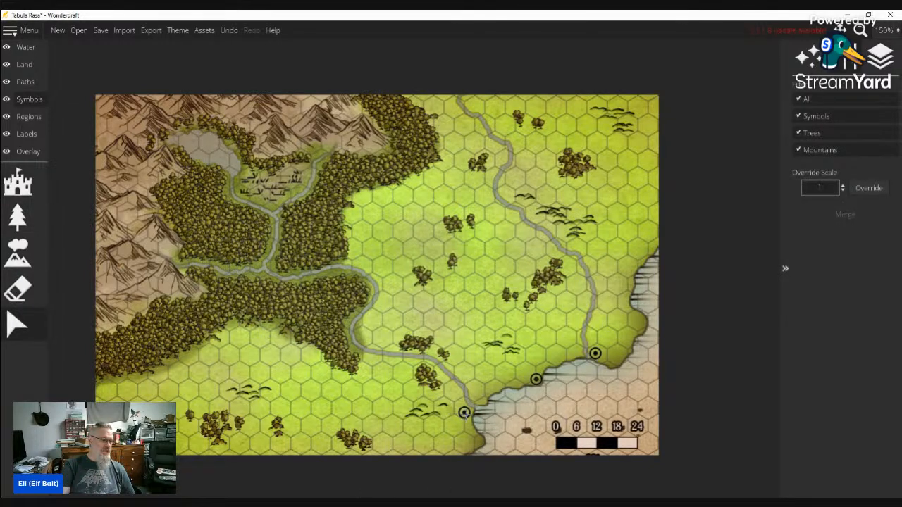
left_click(465, 412)
left_click_drag(466, 412, 467, 414)
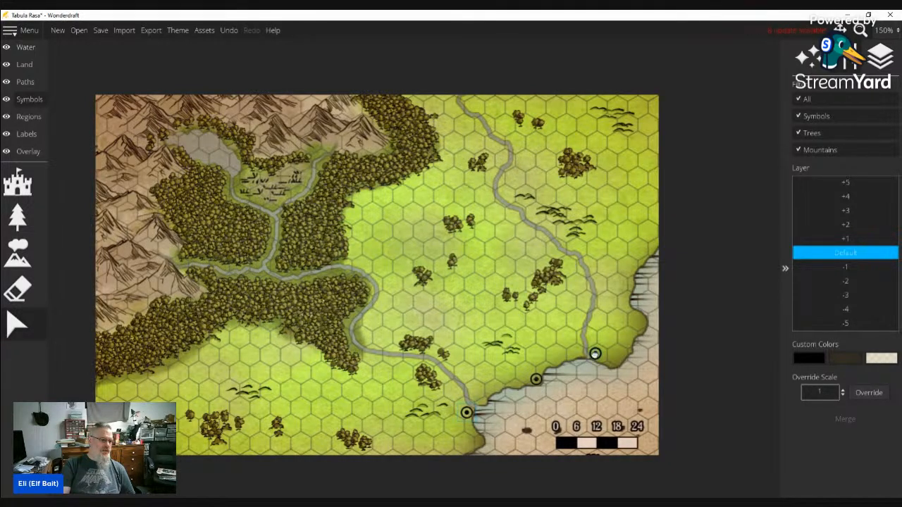
left_click(594, 353)
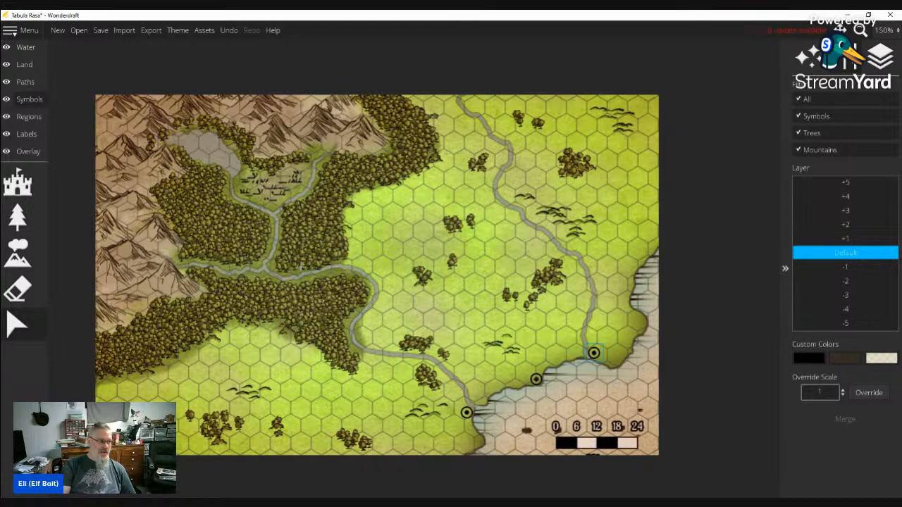
Place five solid circle markers at size 45: two along the western river, one inland of the coast, two along the eastern river
left_click(27, 185)
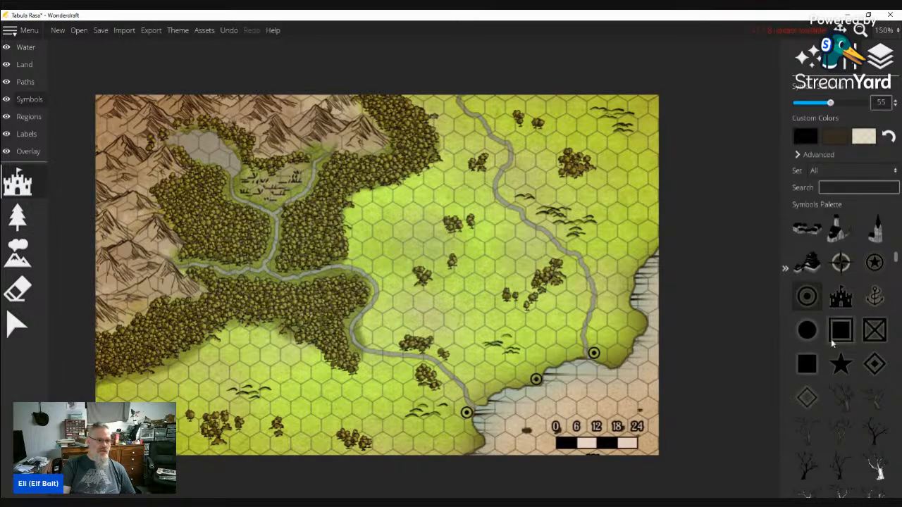
left_click(807, 330)
scroll(452, 392, "down", 2)
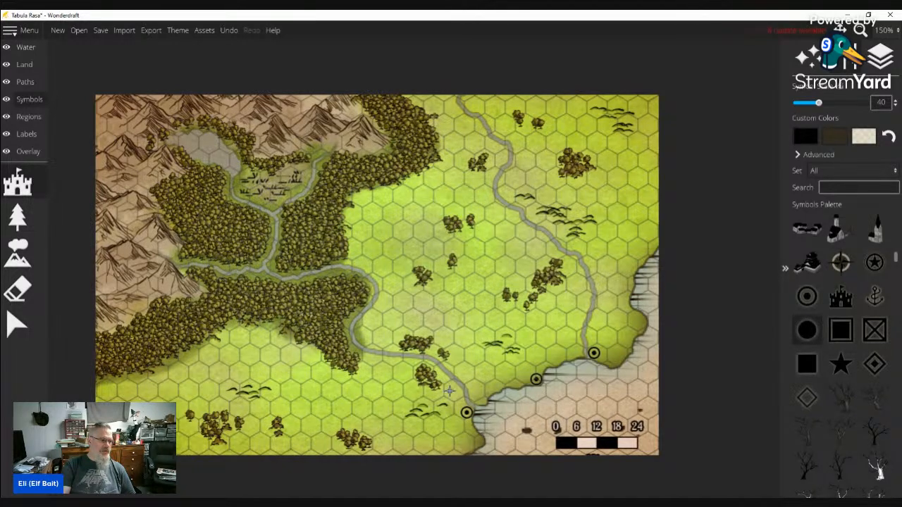
scroll(448, 390, "up", 4)
scroll(454, 392, "down", 3)
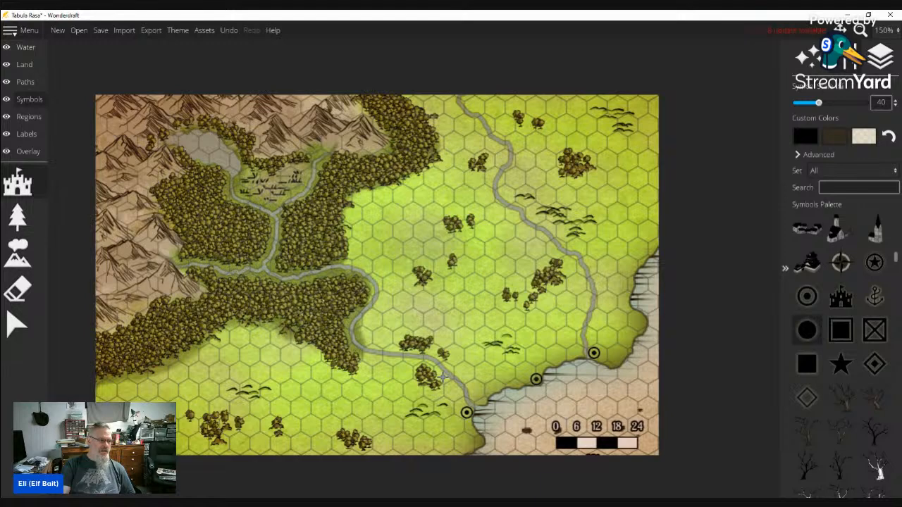
scroll(444, 379, "up", 1)
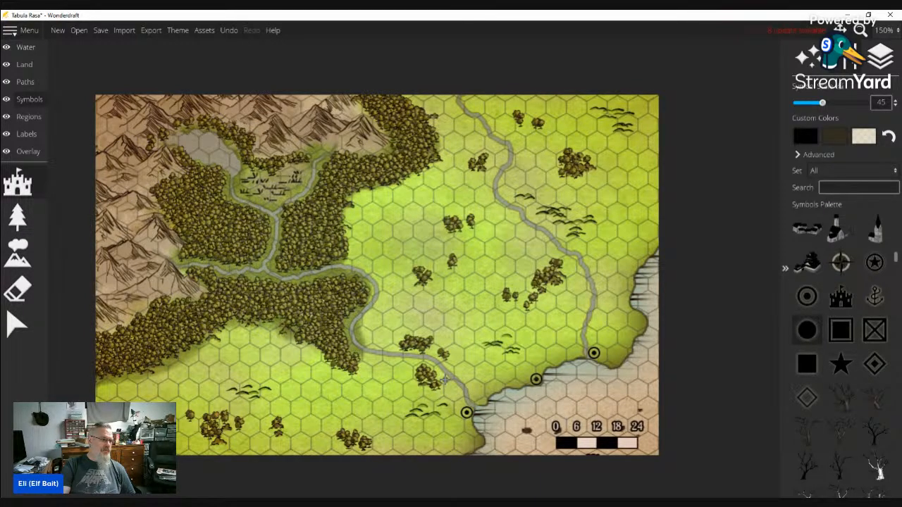
left_click(444, 379)
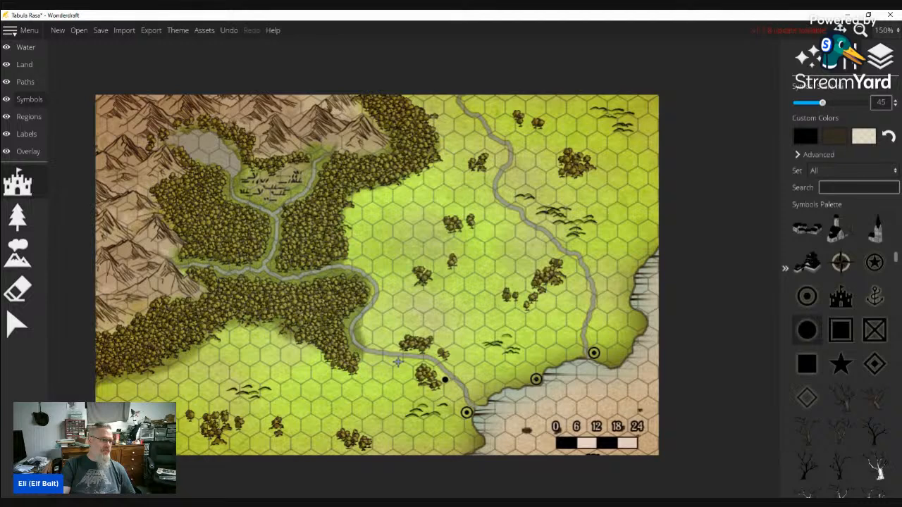
left_click(365, 340)
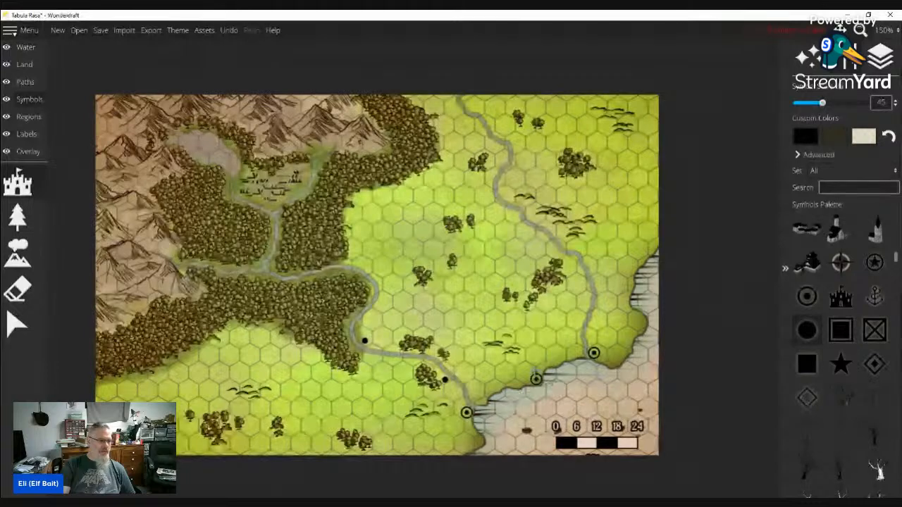
left_click(524, 337)
left_click(600, 300)
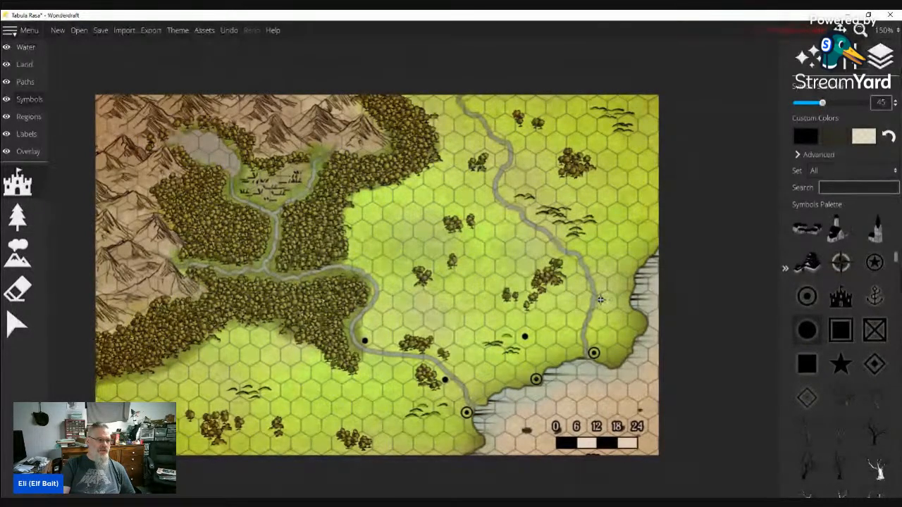
left_click(578, 247)
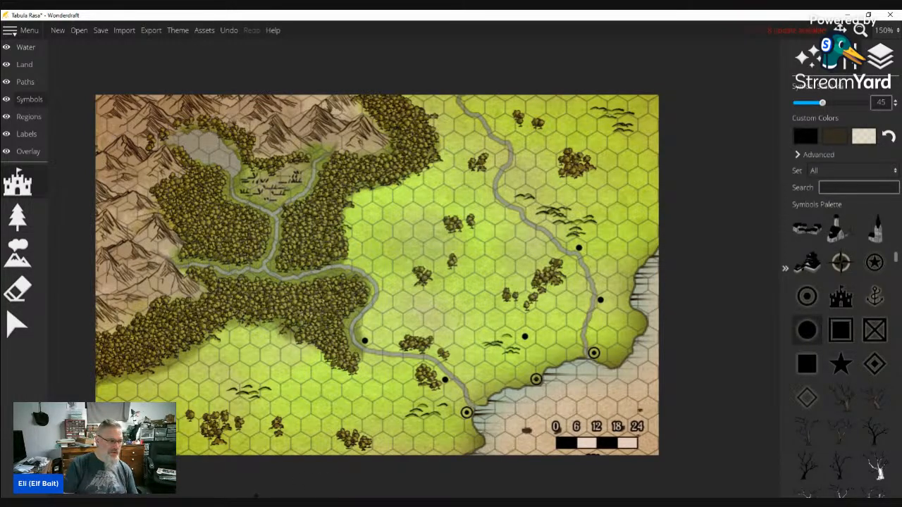
Replace the ringed-circle marker on the coast between the two river mouths with an outlined square marker at size 30
left_click(807, 364)
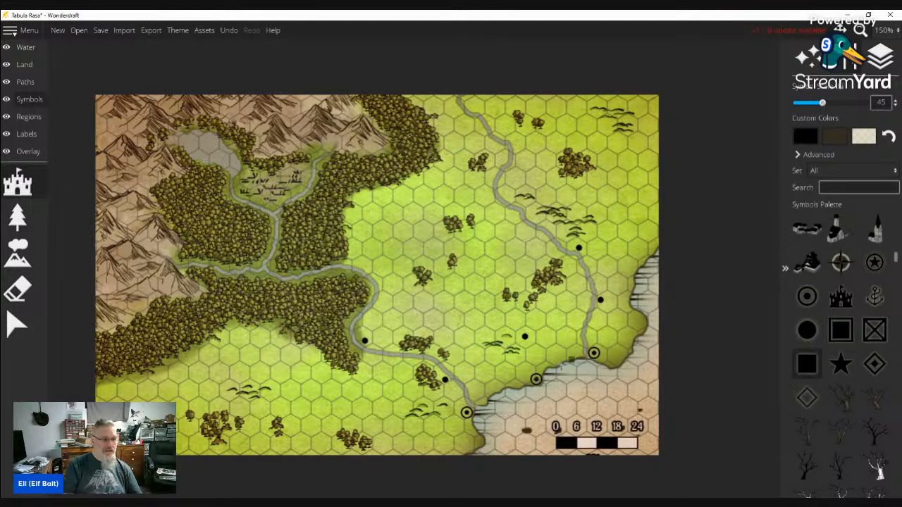
left_click(16, 334)
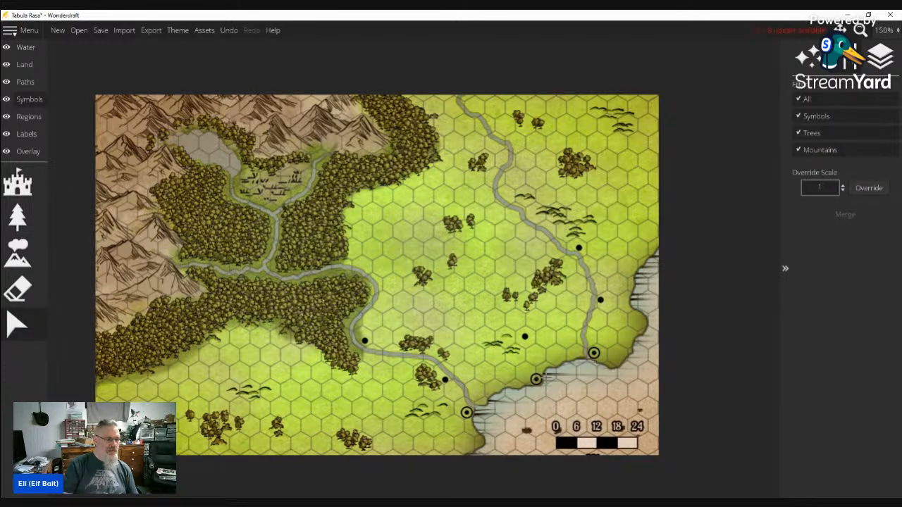
left_click(537, 381)
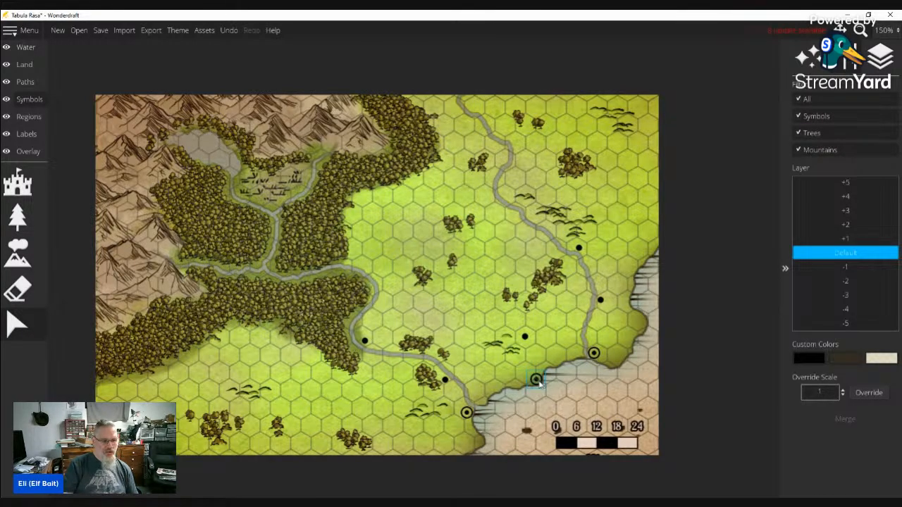
key("Delete")
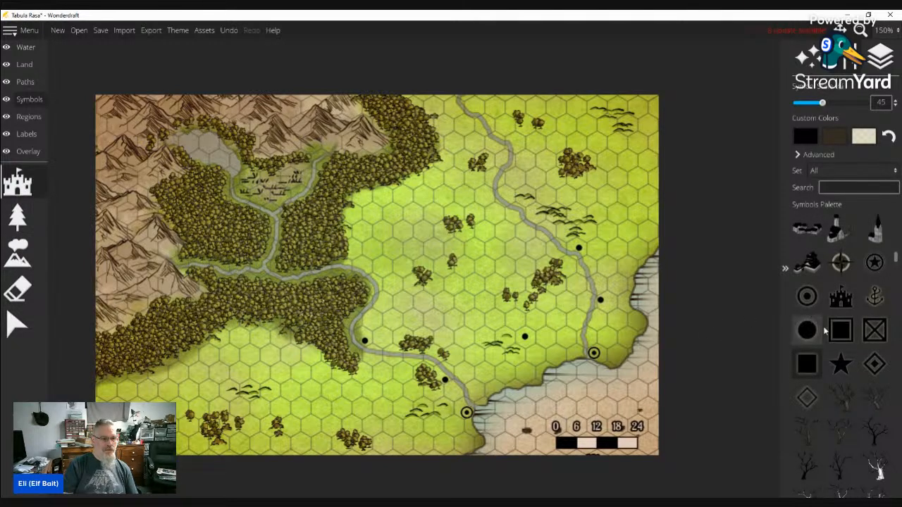
left_click(840, 330)
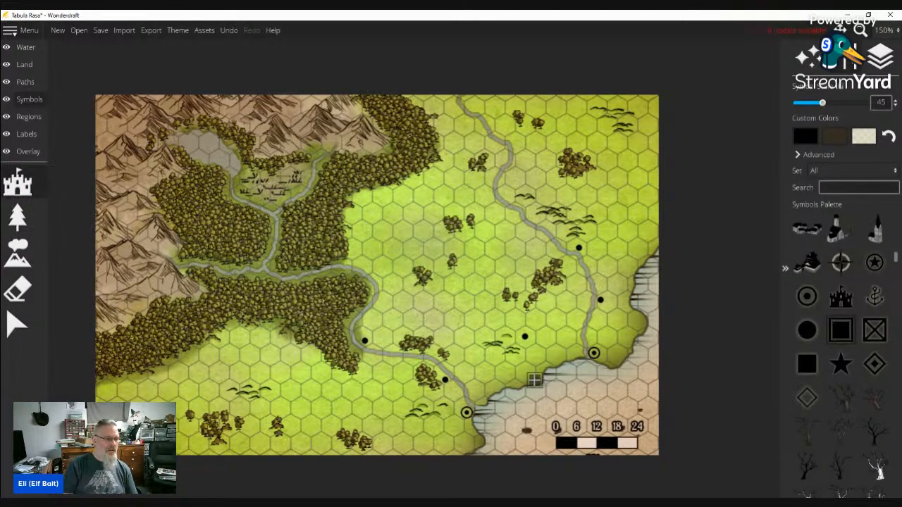
scroll(531, 376, "down", 2)
scroll(533, 379, "down", 1)
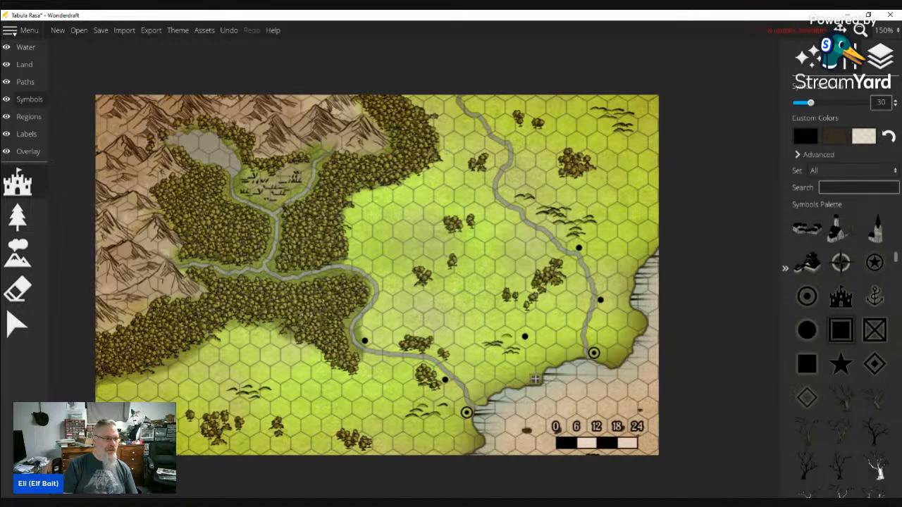
left_click(536, 379)
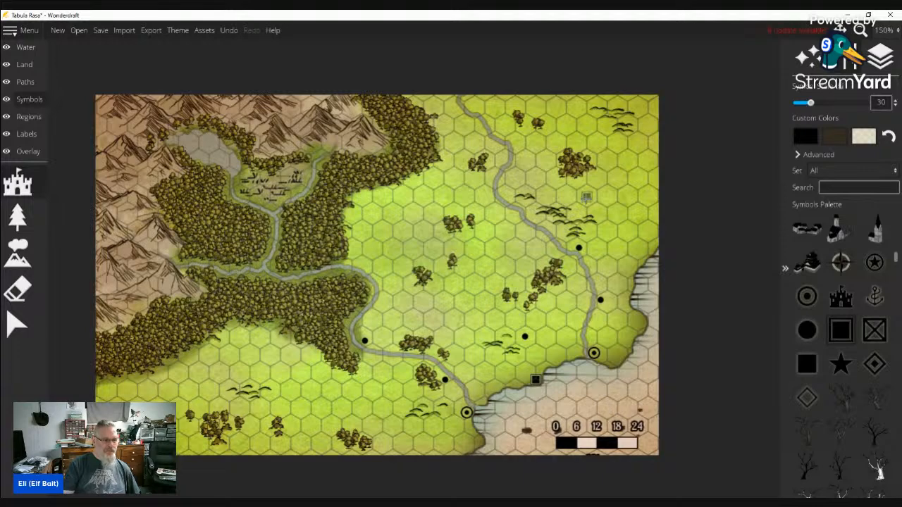
Place a second outlined square marker at size 30 in the hills east of the eastern river
left_click(805, 371)
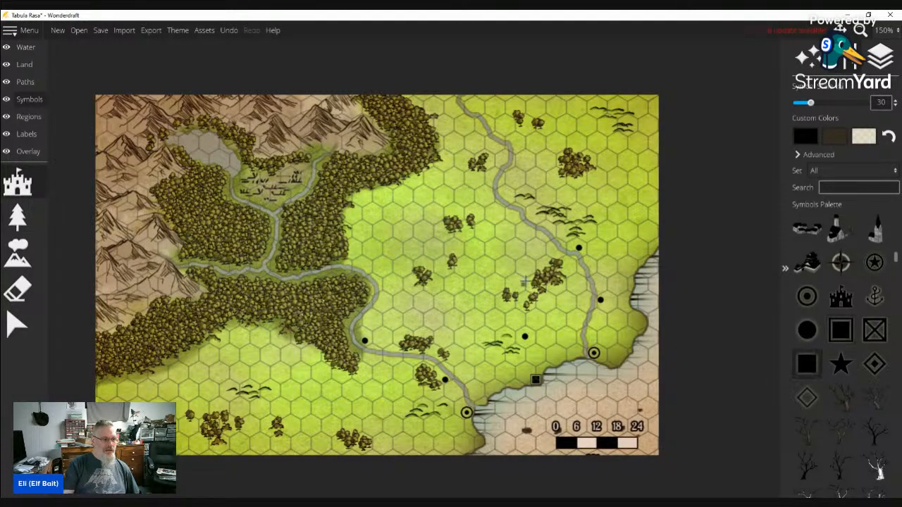
scroll(541, 236, "up", 1)
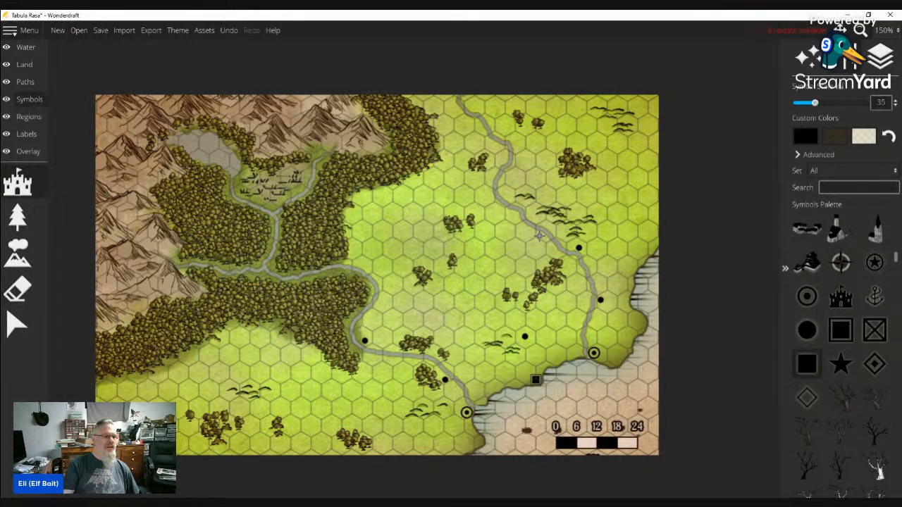
scroll(539, 236, "up", 1)
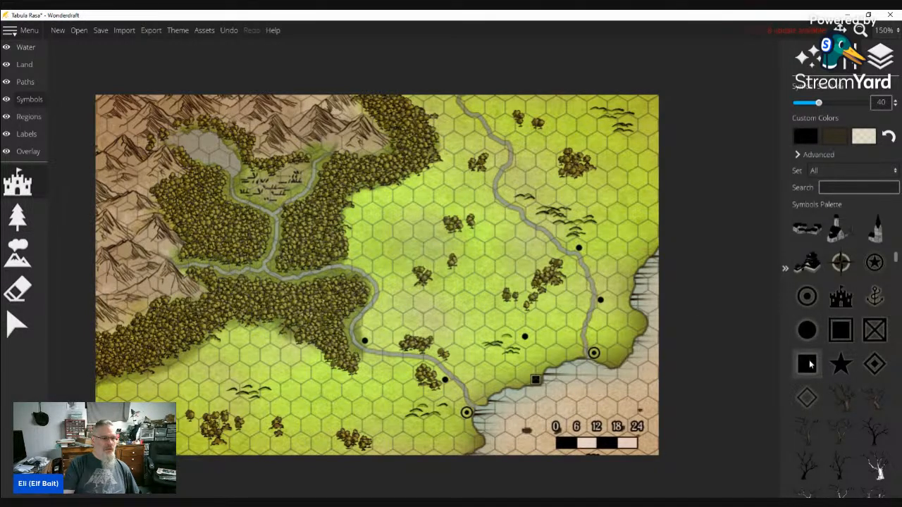
left_click(840, 331)
scroll(370, 264, "down", 2)
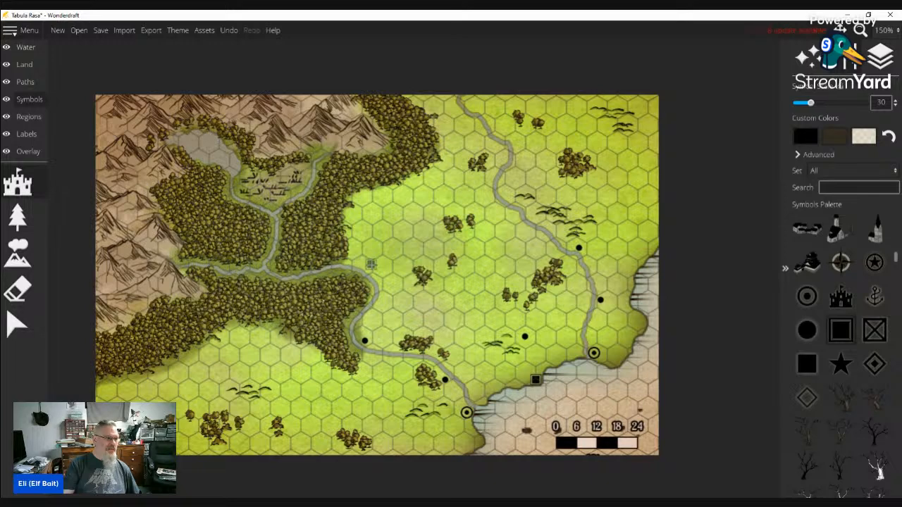
scroll(375, 270, "down", 1)
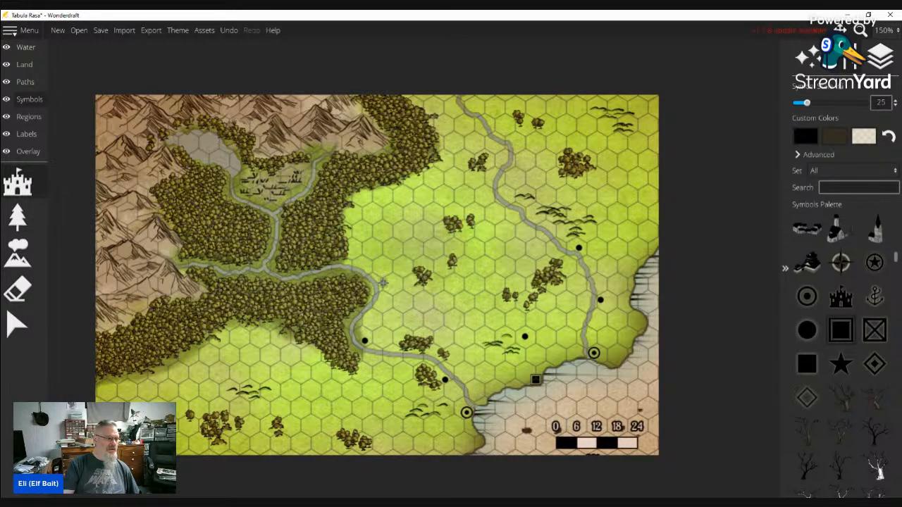
scroll(379, 273, "up", 1)
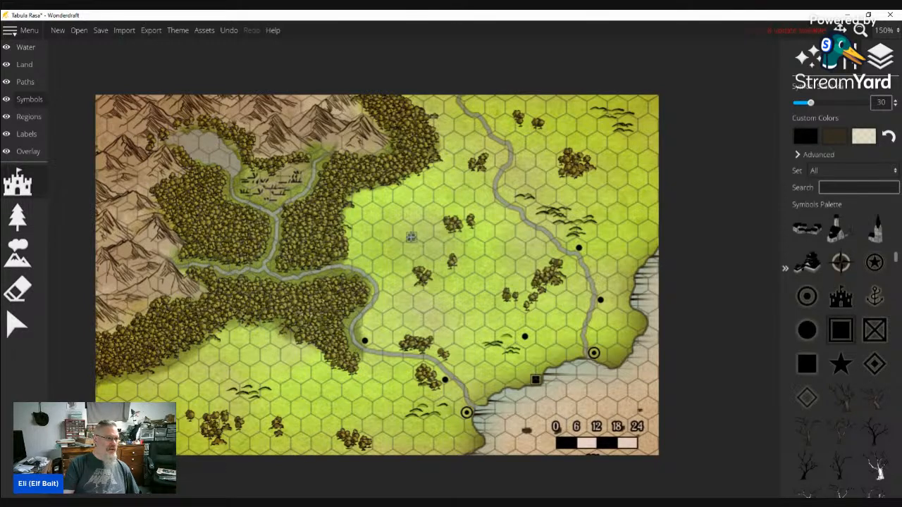
left_click(577, 212)
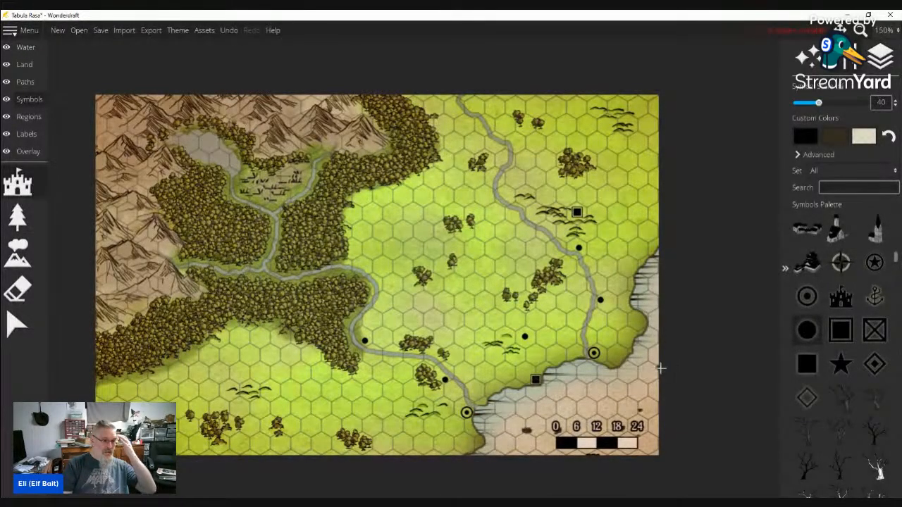
Place a solid square marker at size 45 on the open plain between the two rivers
left_click(807, 364)
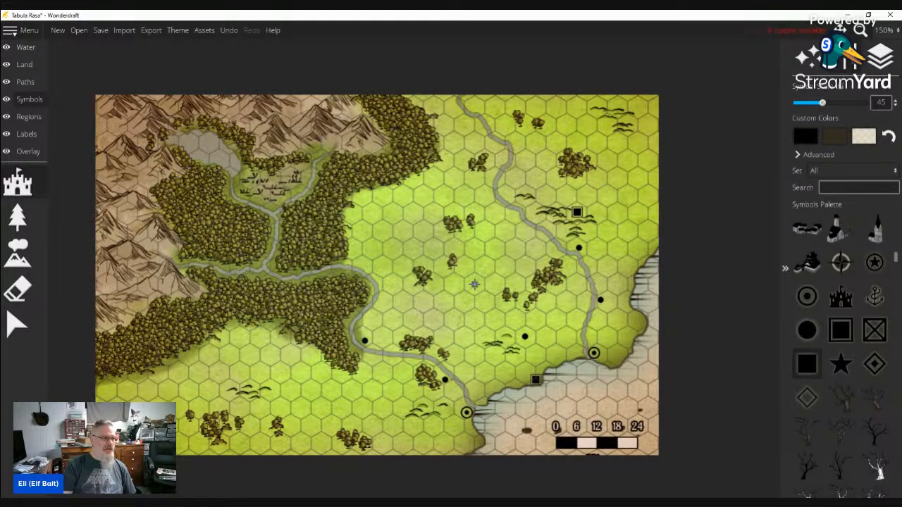
left_click(474, 284)
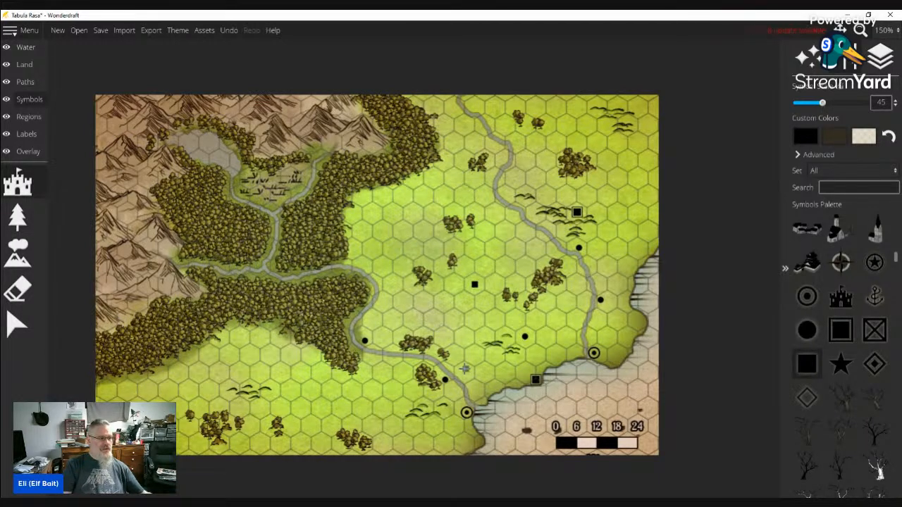
left_click(476, 284)
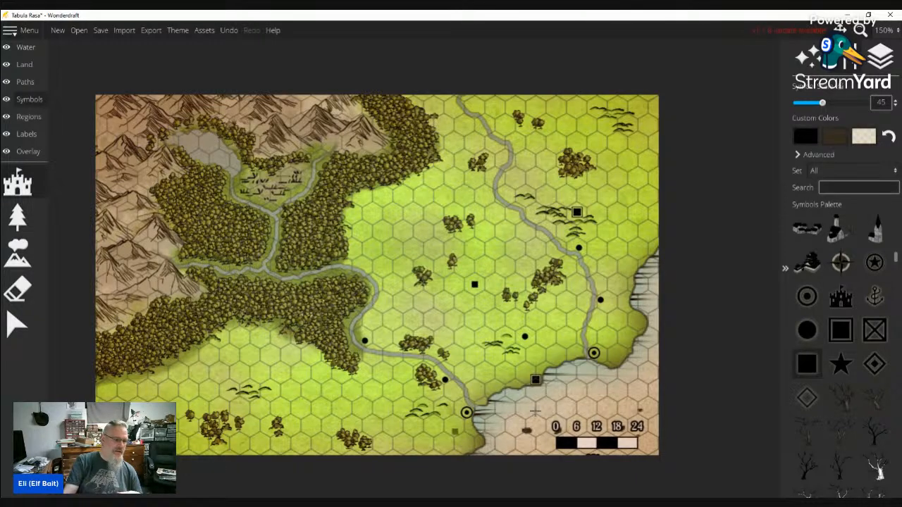
left_click(807, 330)
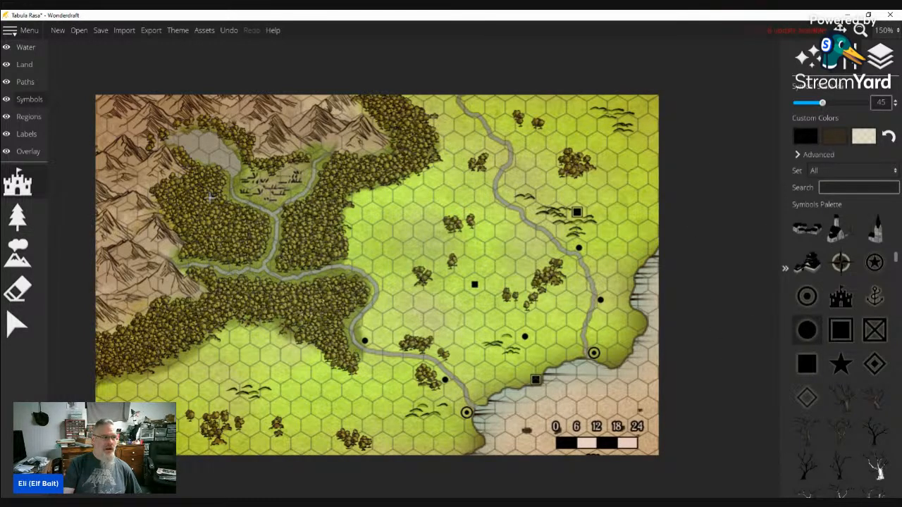
Draw three tributaries at river width 4: two joining the eastern river from the west, one joining the western river from the north
left_click(25, 65)
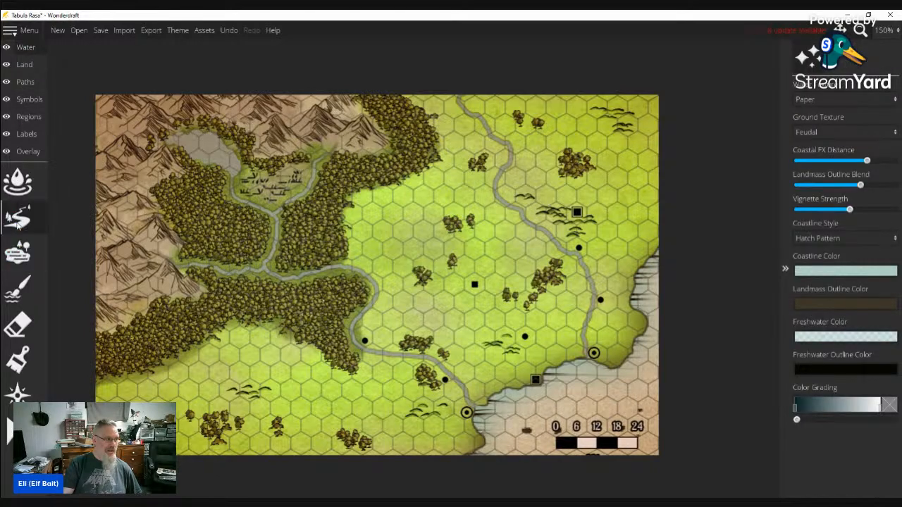
left_click(17, 217)
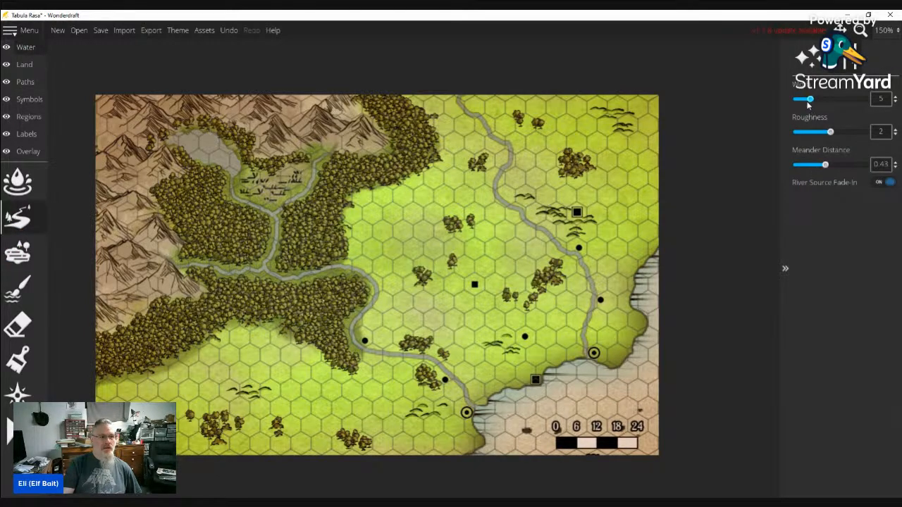
left_click_drag(809, 102, 806, 103)
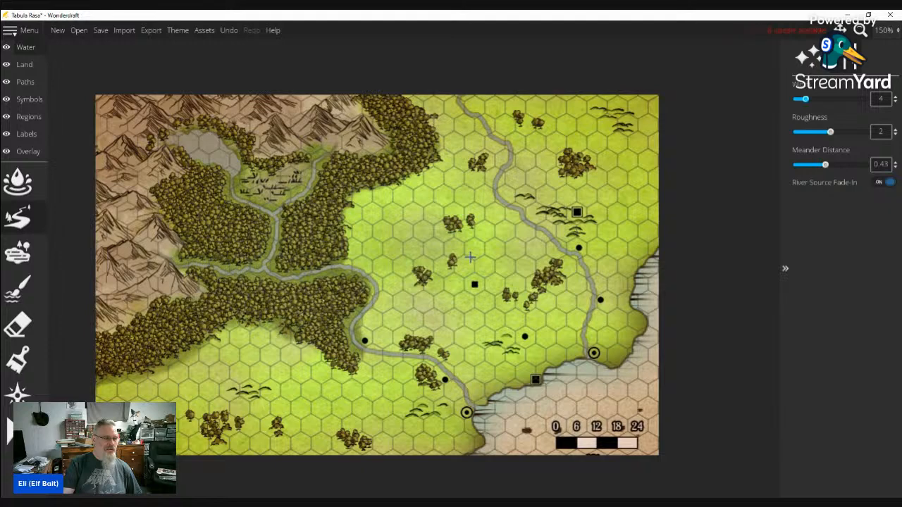
left_click_drag(479, 261, 557, 240)
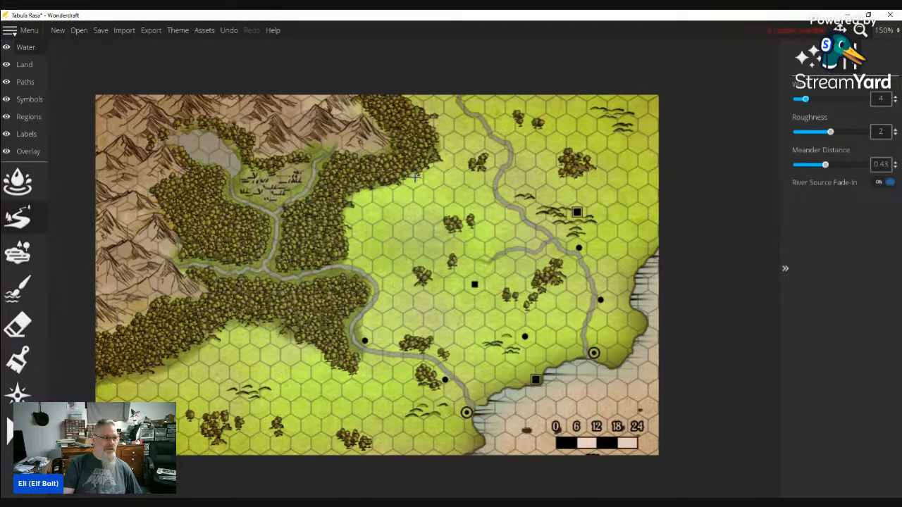
left_click_drag(410, 175, 494, 189)
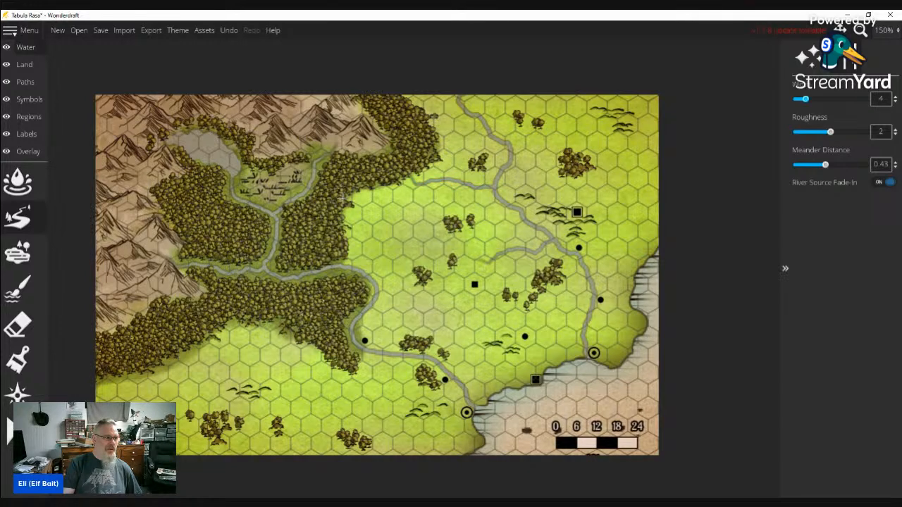
mouse_move(381, 226)
left_mouse_down()
mouse_move(387, 238)
mouse_move(369, 272)
left_mouse_up()
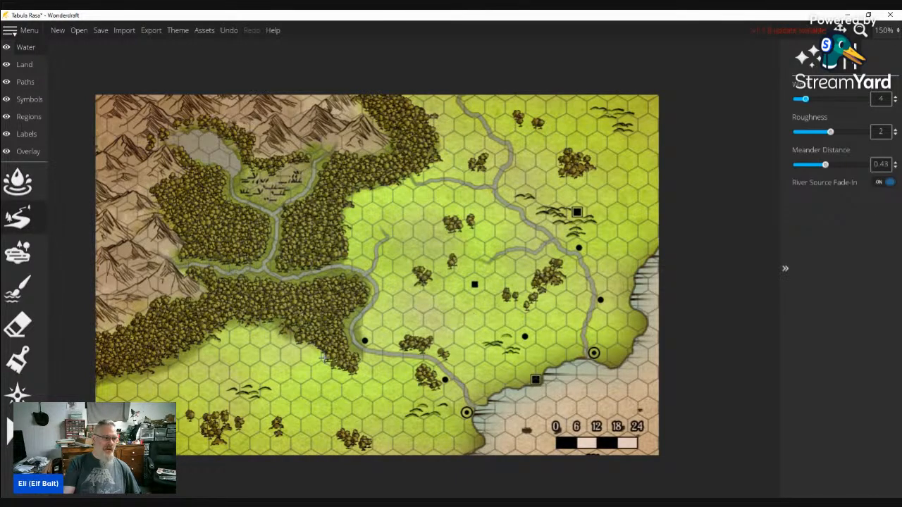
Move the solid square marker on the plain to the source of the eastern river's southern tributary
left_click(16, 431)
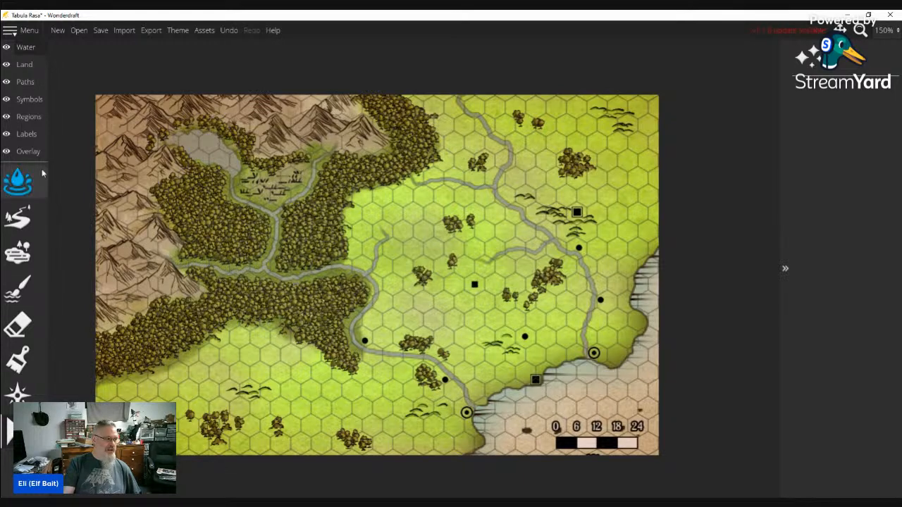
left_click(28, 99)
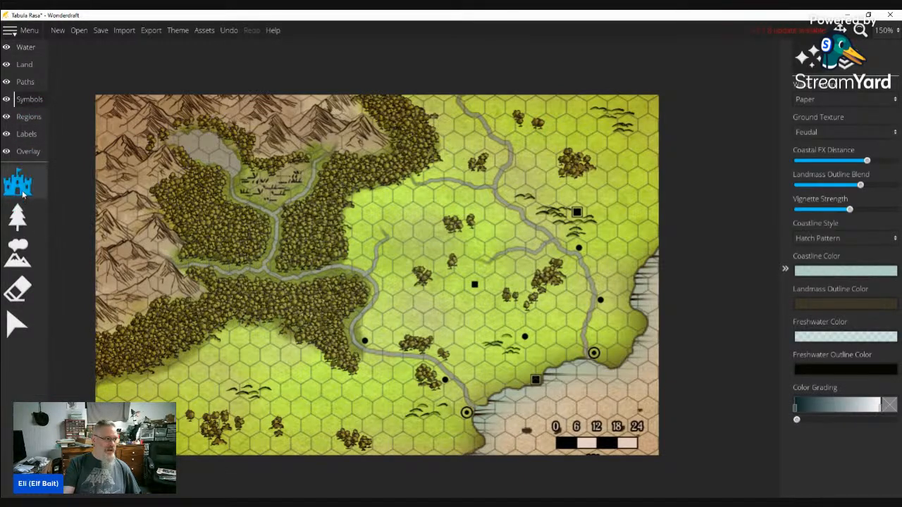
left_click(15, 324)
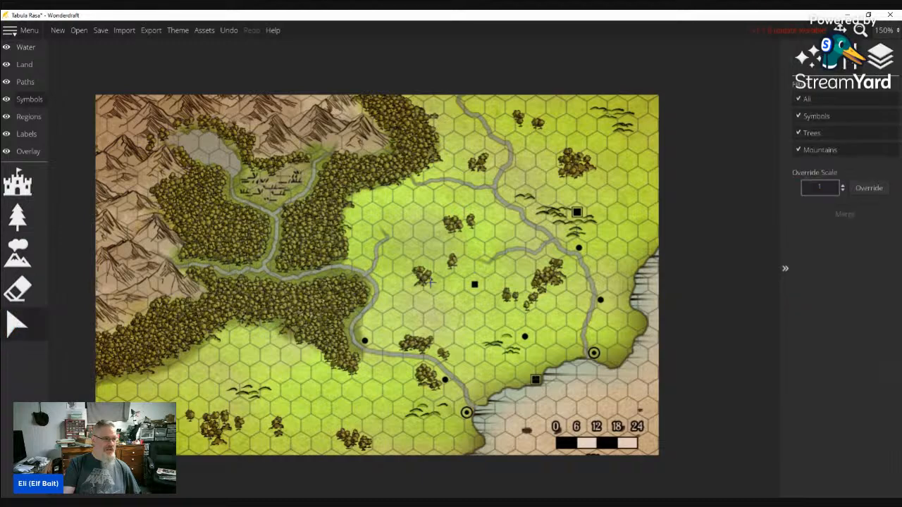
left_click(474, 285)
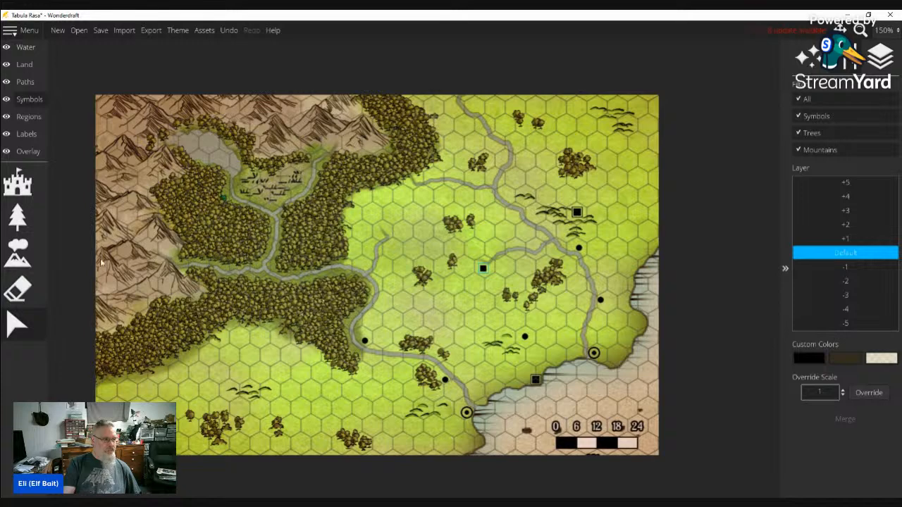
Place a solid circle marker at size 40 at the northern tributary's source by the forest edge and adjust it clear of the trees
left_click(25, 184)
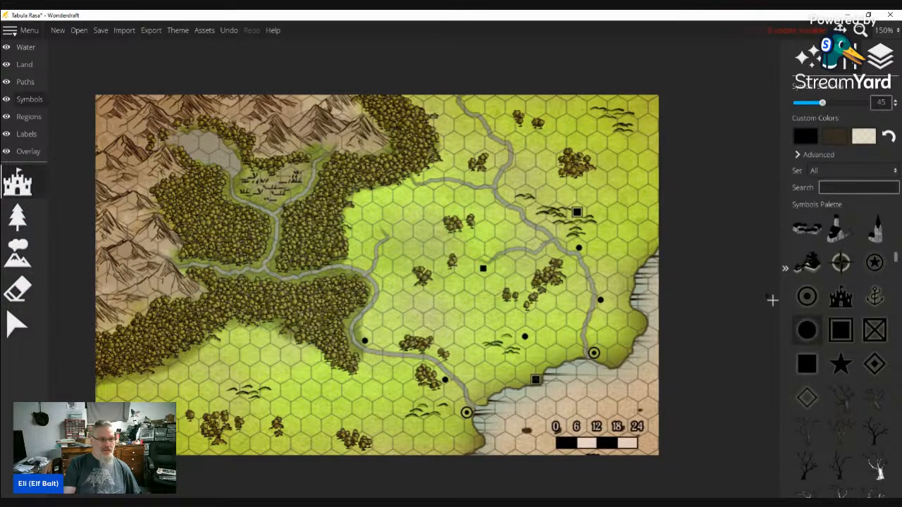
left_click(525, 336)
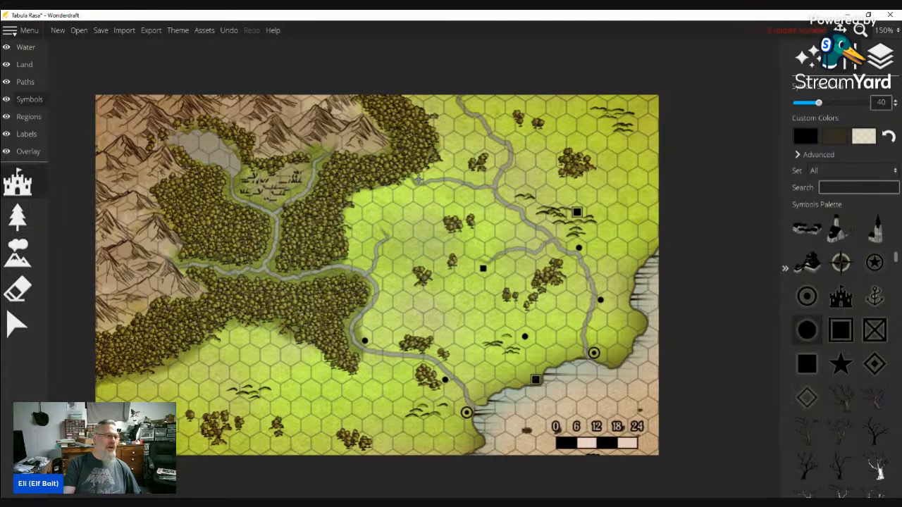
left_click(417, 178)
left_click(18, 324)
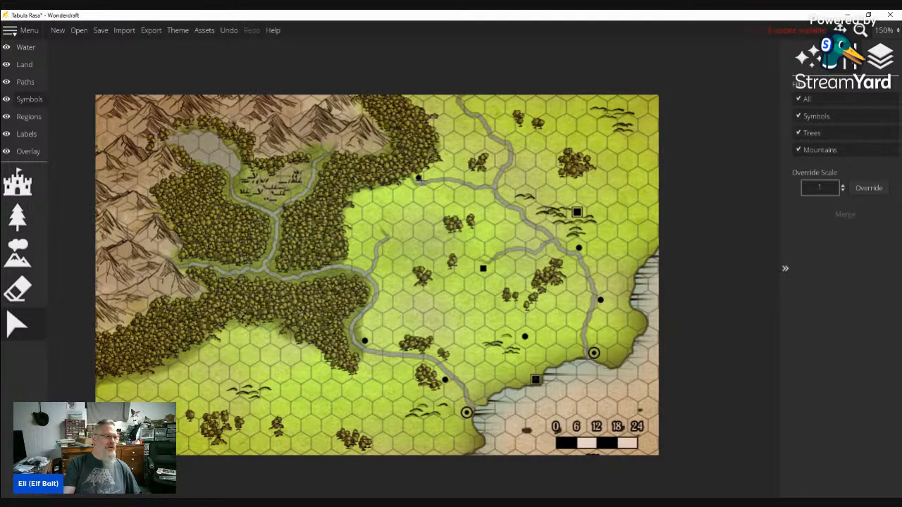
left_click(418, 179)
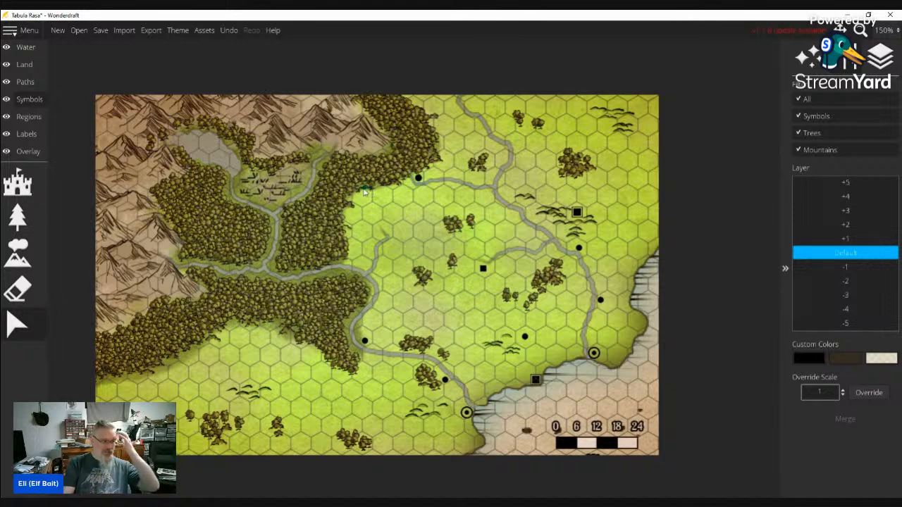
Add solid circle markers at size 40 east of the hills near the map's eastern edge and at the western river's tributary source
left_click(18, 174)
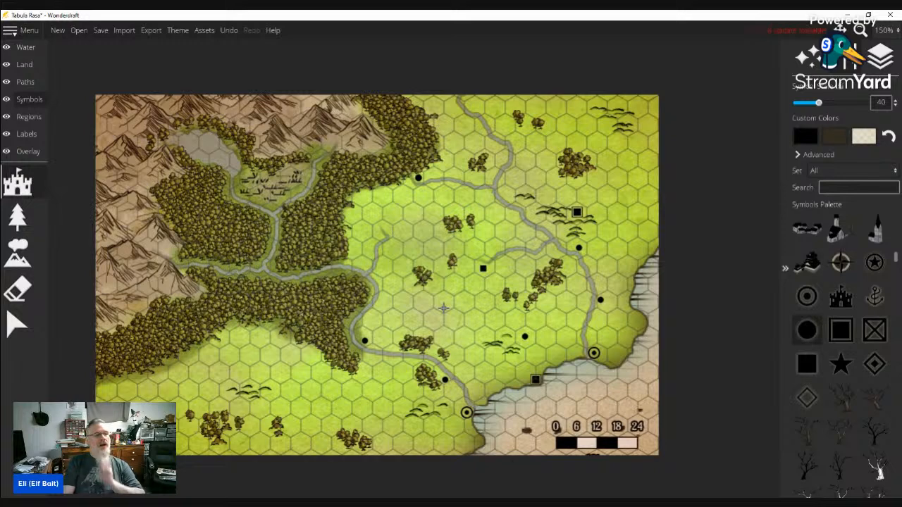
left_click(627, 194)
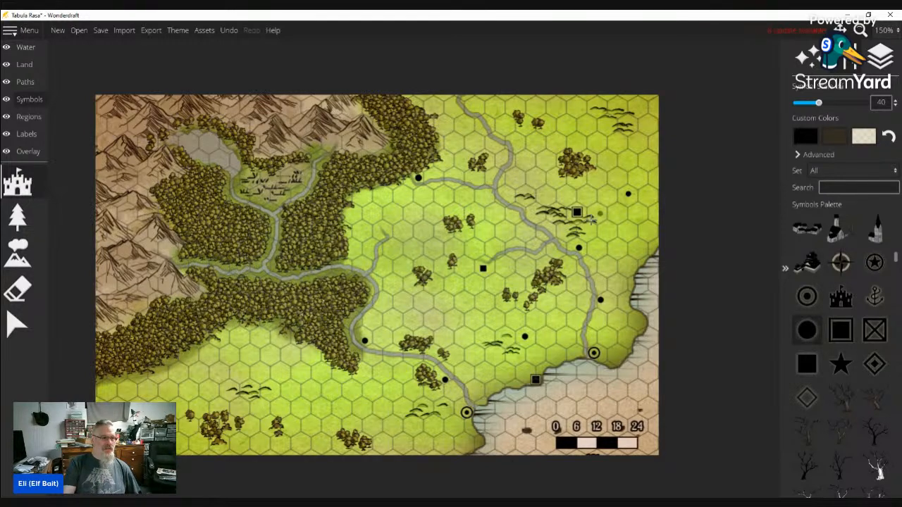
left_click(387, 227)
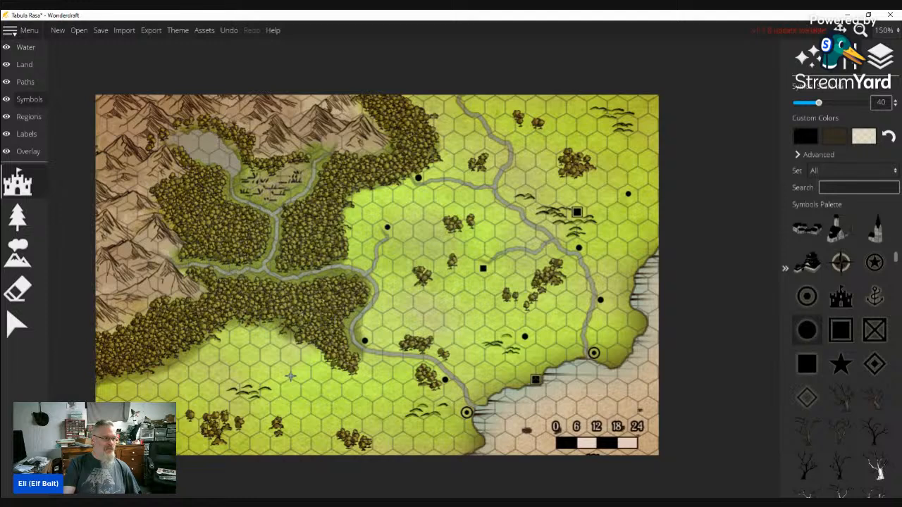
Place two solid circle markers at size 40 on the southern plain between the hills and woods
left_click(343, 409)
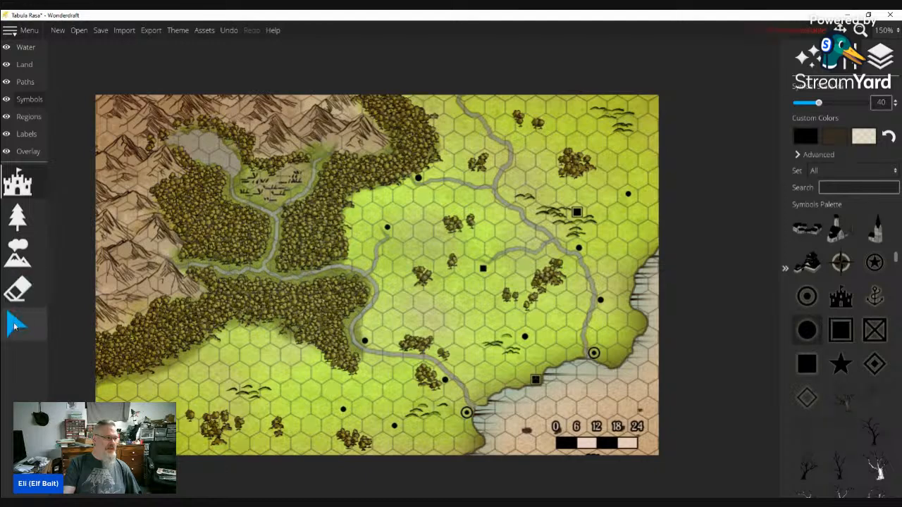
left_click(17, 324)
left_click(341, 409)
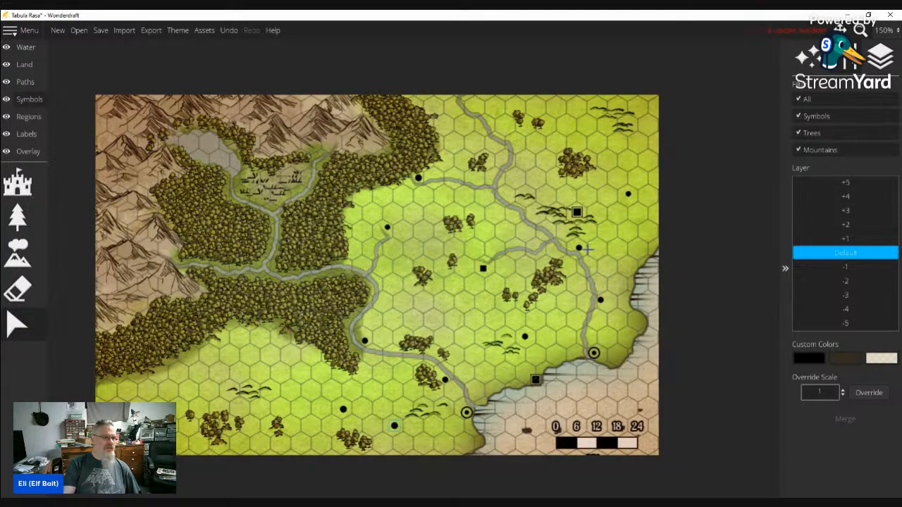
left_click(629, 196)
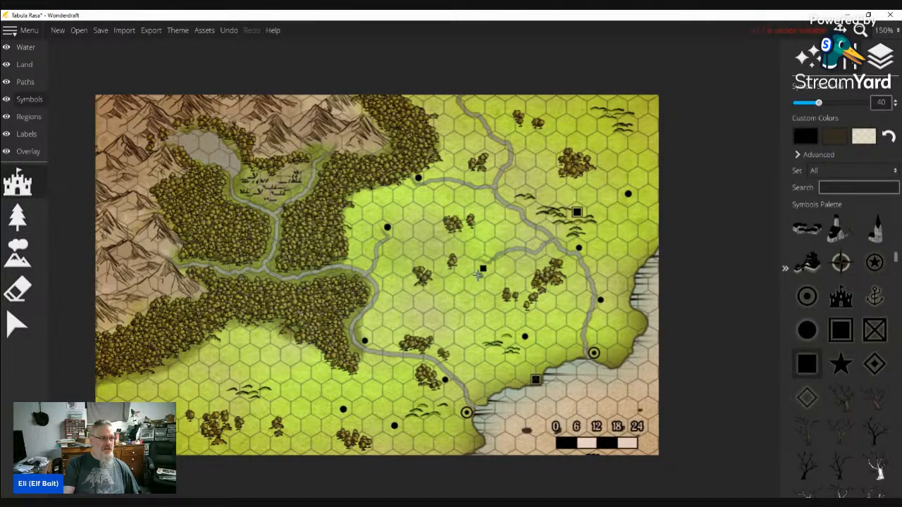
Place a solid square marker at size 40 in the map's northeast corner and nudge it into its hex
left_click(637, 104)
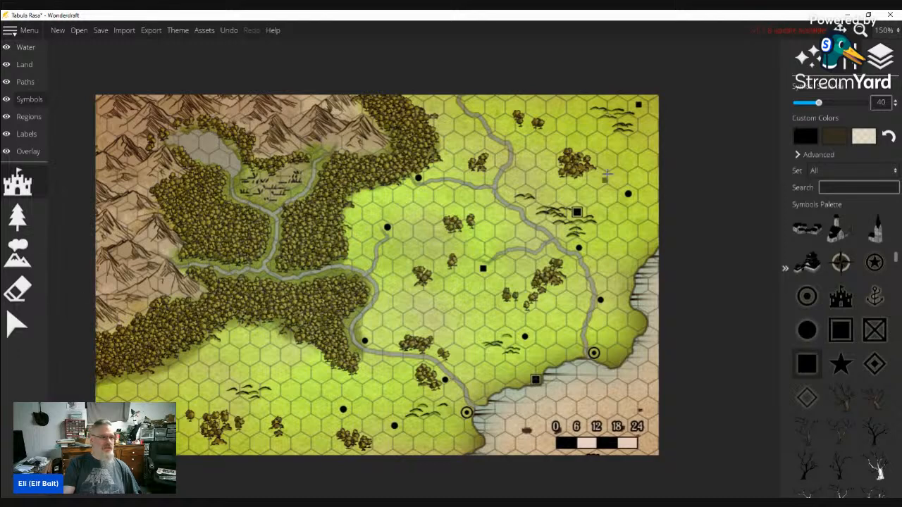
left_click(16, 324)
left_click(639, 105)
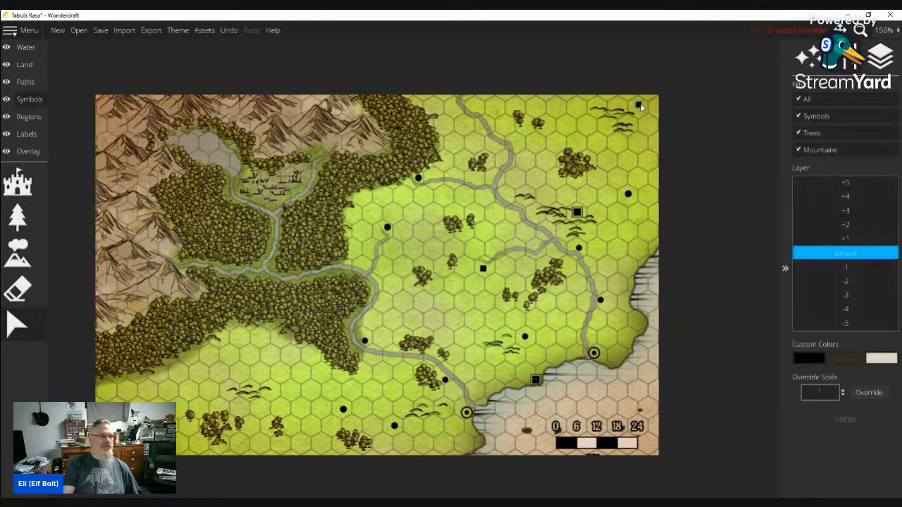
left_click_drag(639, 104, 640, 107)
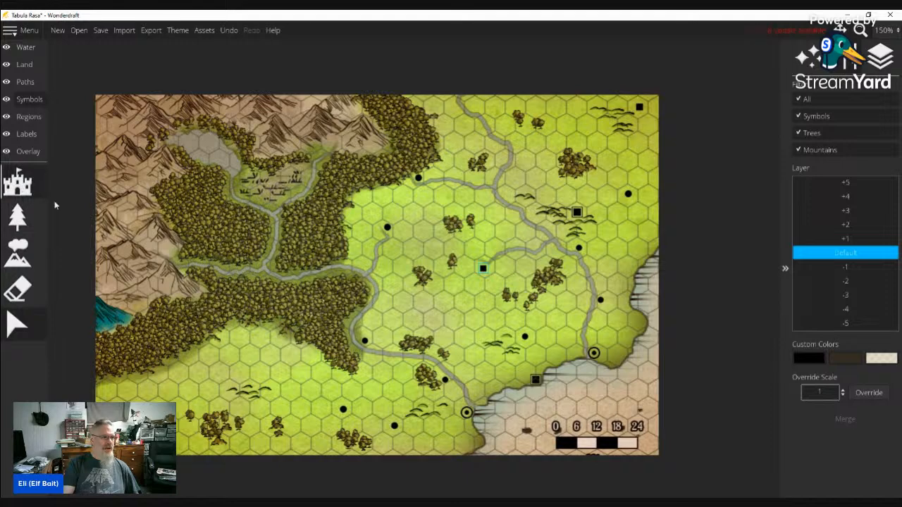
left_click(19, 185)
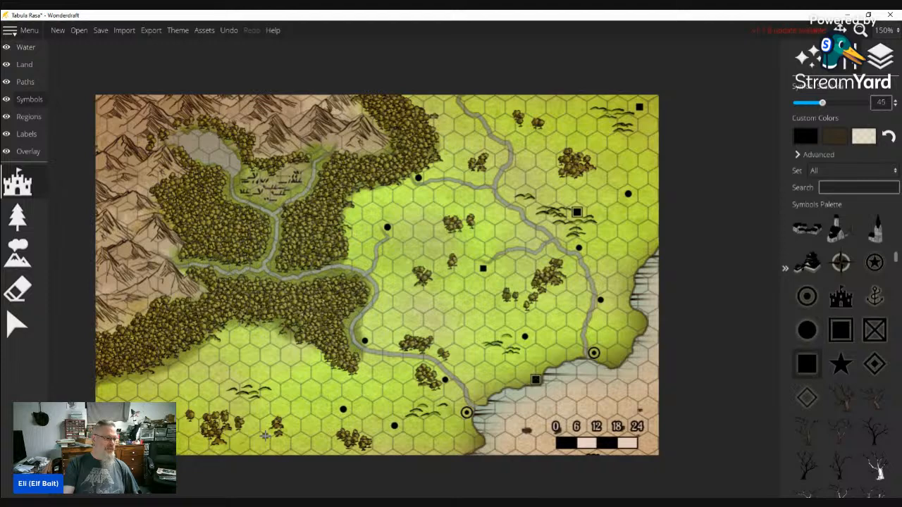
scroll(253, 441, "up", 2)
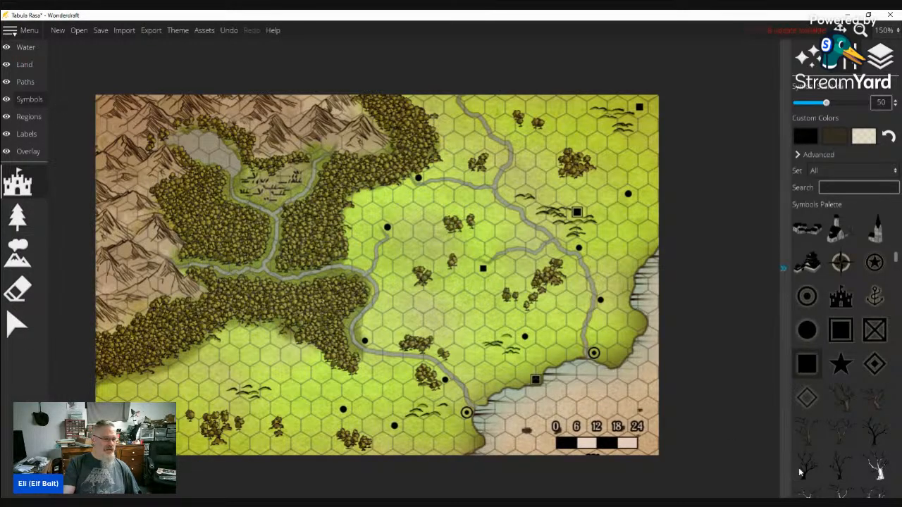
left_click(25, 65)
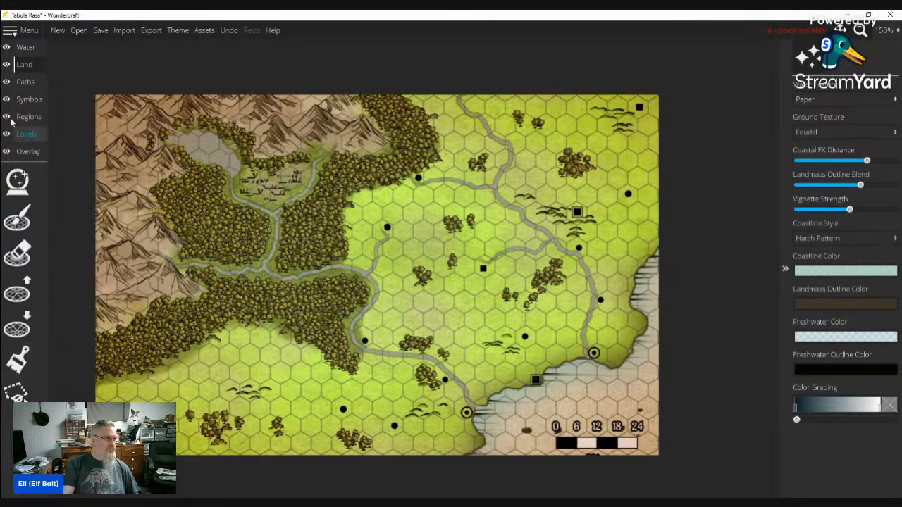
Paint the sea, rivers and lake in blue tones with the water colour brush at size 128 and full opacity
left_click(26, 47)
left_click(19, 359)
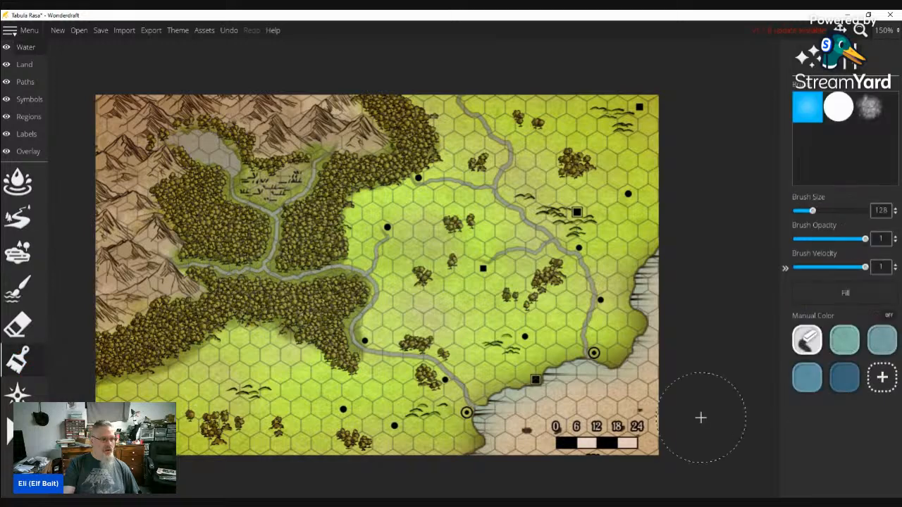
left_click(638, 412)
mouse_move(641, 414)
left_mouse_down()
mouse_move(579, 412)
mouse_move(530, 440)
mouse_move(528, 429)
mouse_move(514, 426)
mouse_move(528, 444)
mouse_move(620, 439)
mouse_move(606, 410)
mouse_move(581, 395)
mouse_move(635, 393)
mouse_move(662, 339)
mouse_move(652, 283)
mouse_move(644, 311)
mouse_move(581, 356)
left_mouse_up()
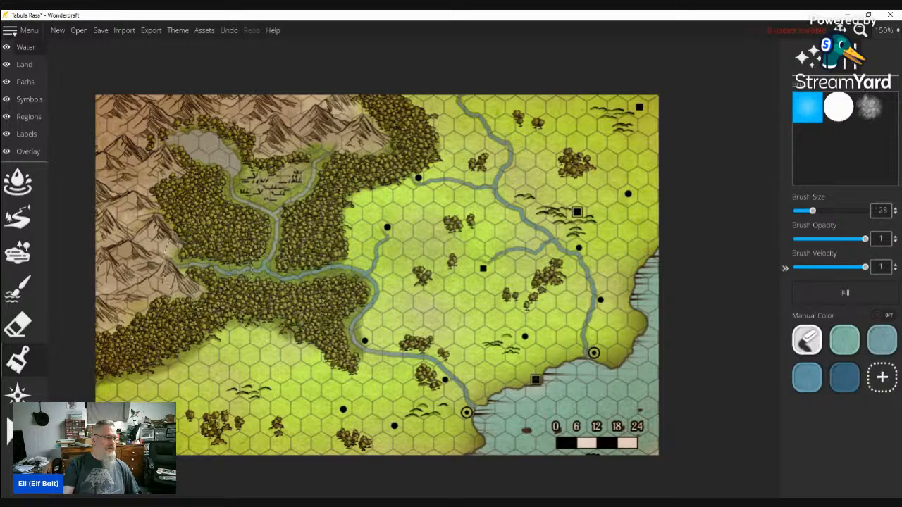
left_click(207, 152)
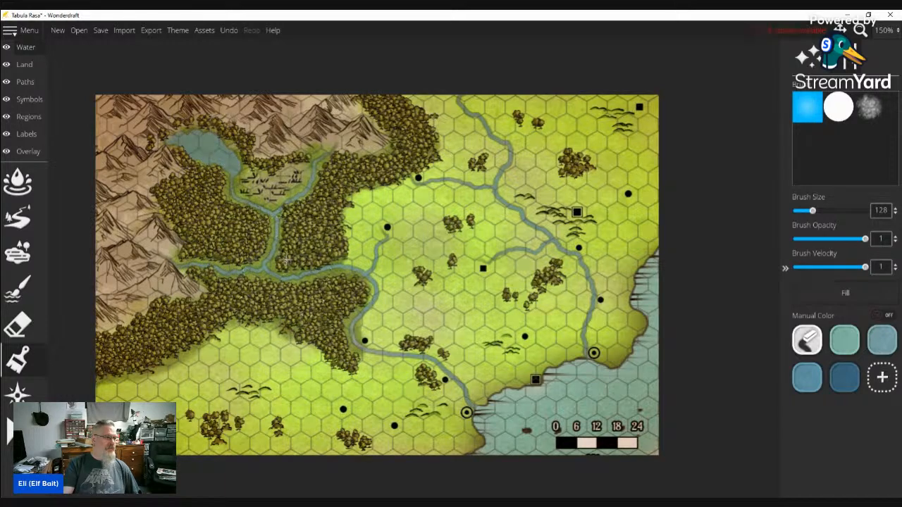
left_click(24, 64)
left_click(18, 328)
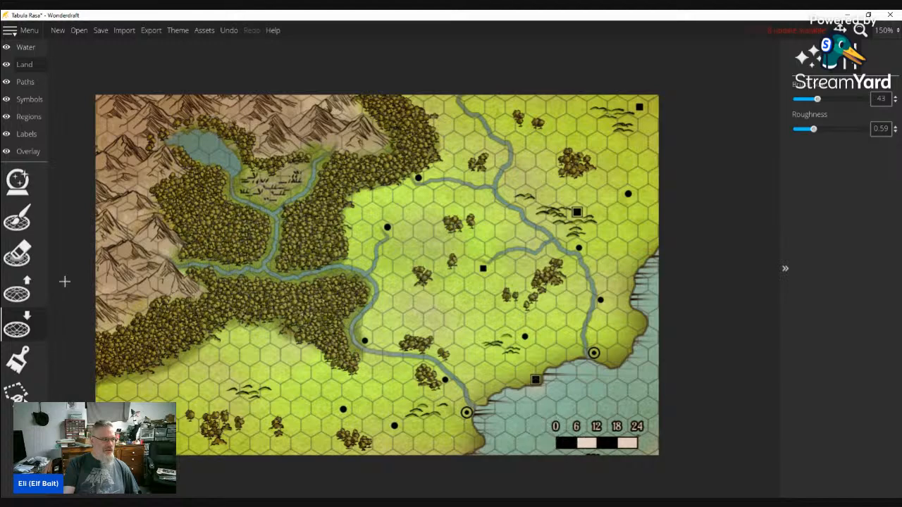
left_click(26, 134)
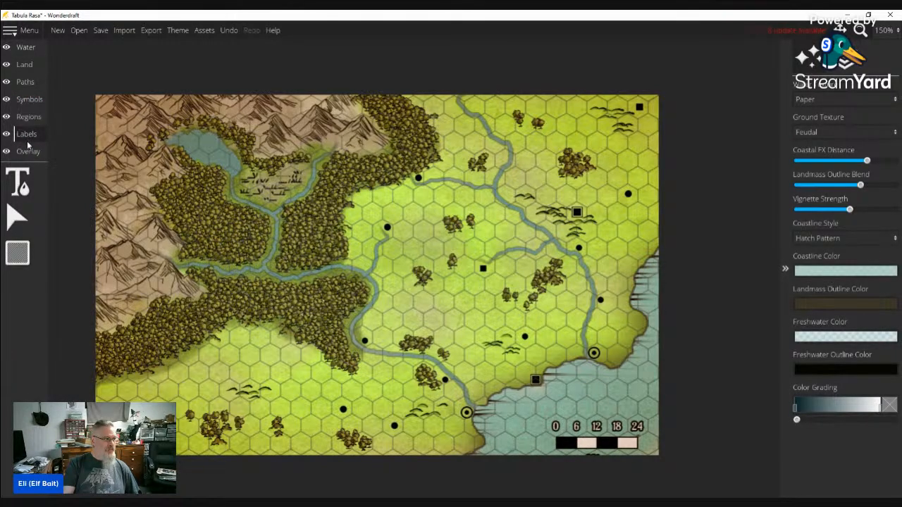
Move the scale bar slightly north in the sea so its Miles label fits inside the map
left_click(28, 150)
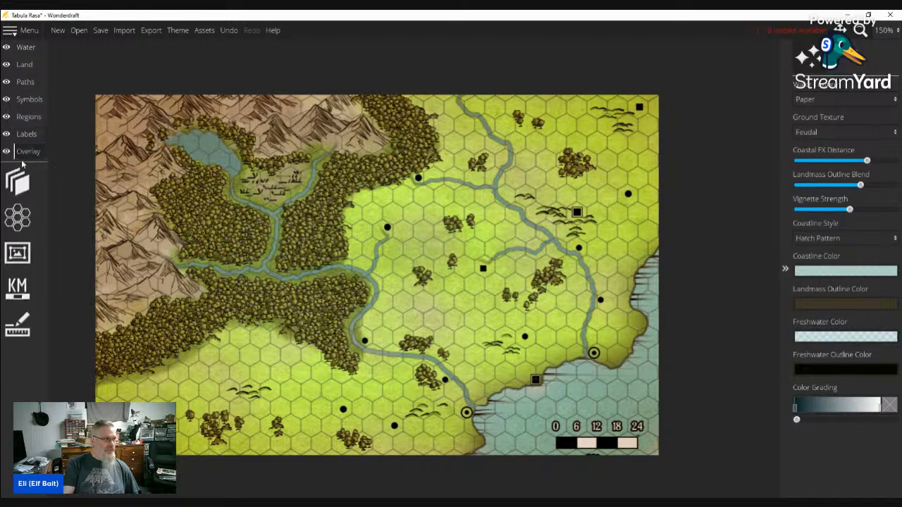
left_click(17, 289)
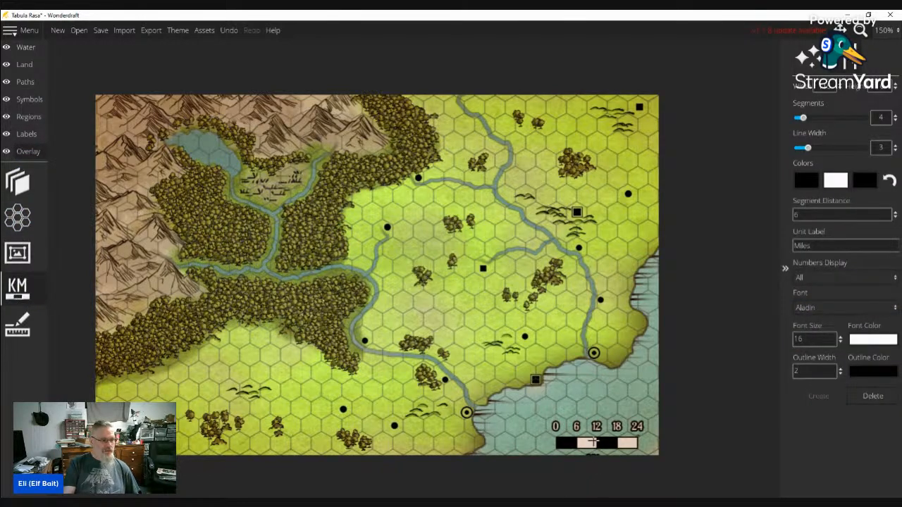
left_click_drag(594, 442, 594, 430)
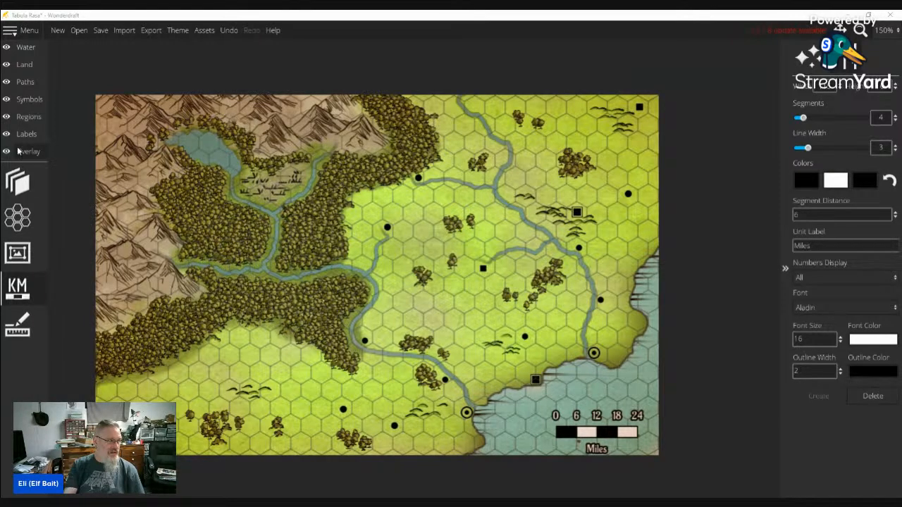
left_click(25, 99)
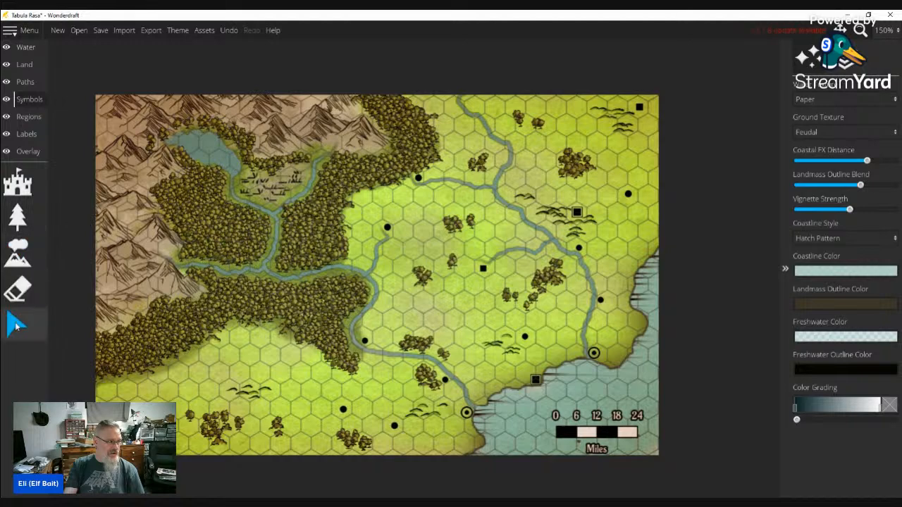
left_click(15, 324)
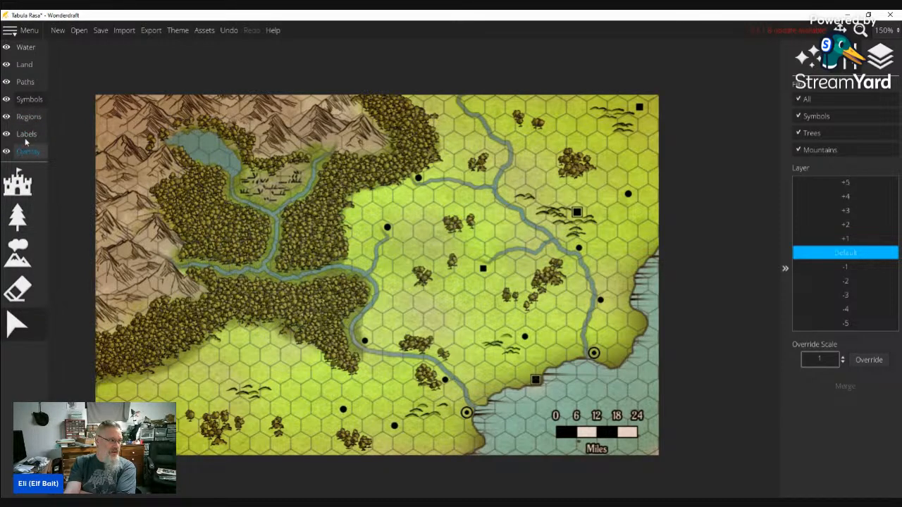
left_click(29, 103)
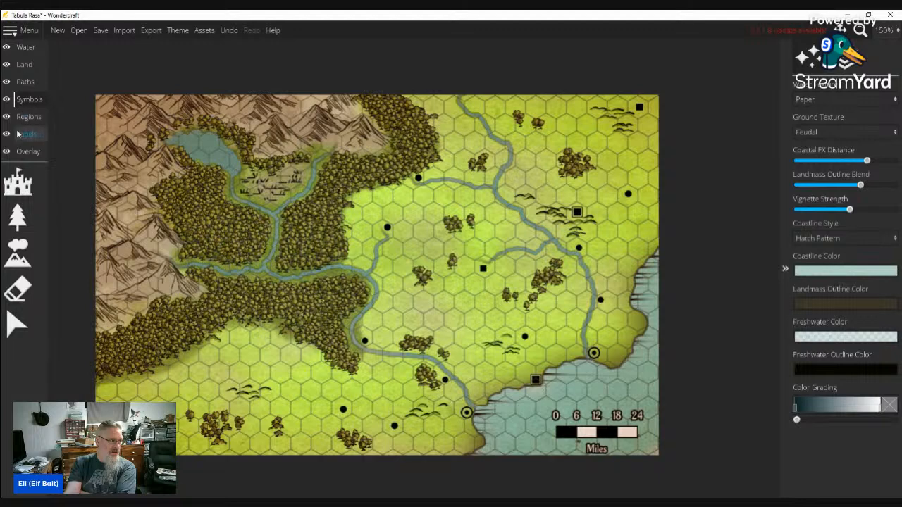
Set up the path tool with the dashed line style and the orange-red colour de4d2c
left_click(23, 83)
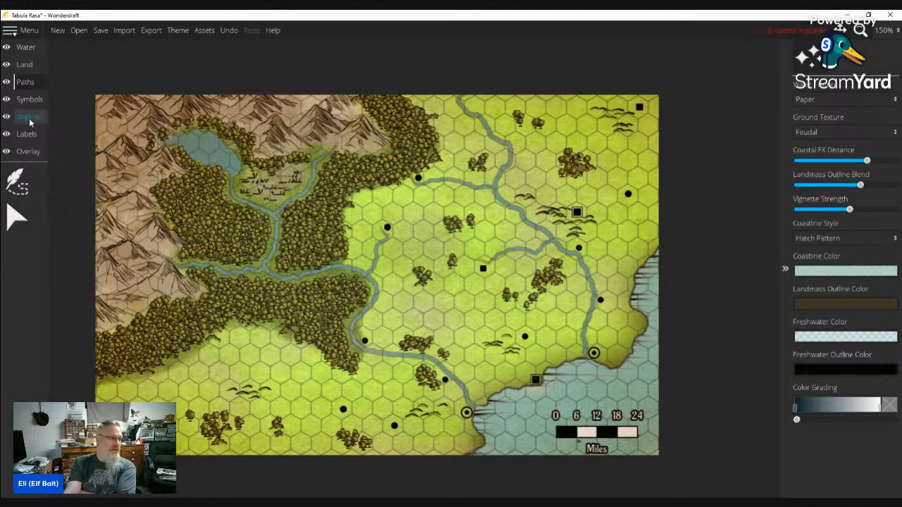
left_click(31, 193)
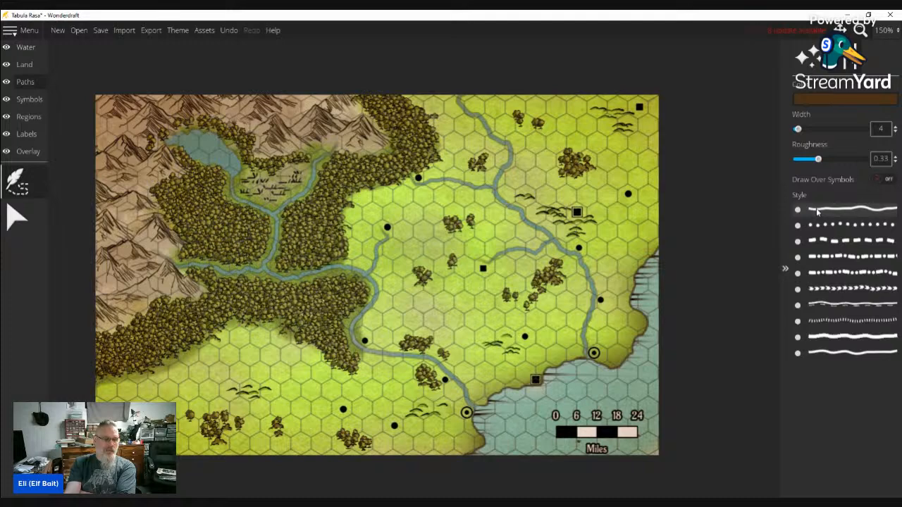
left_click(834, 245)
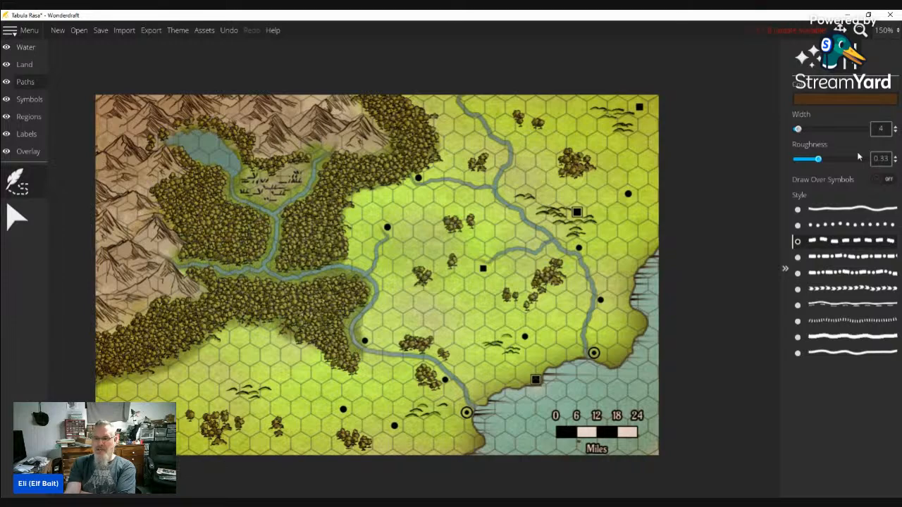
left_click(828, 102)
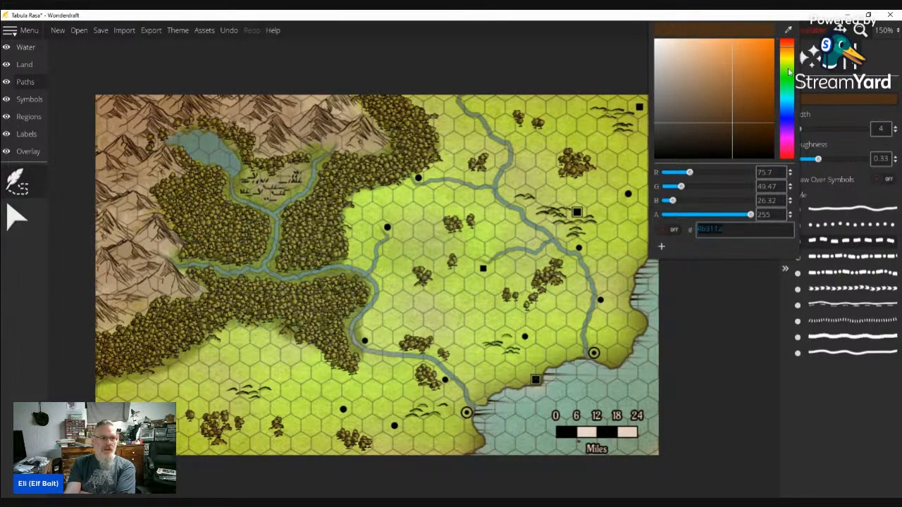
left_click(788, 46)
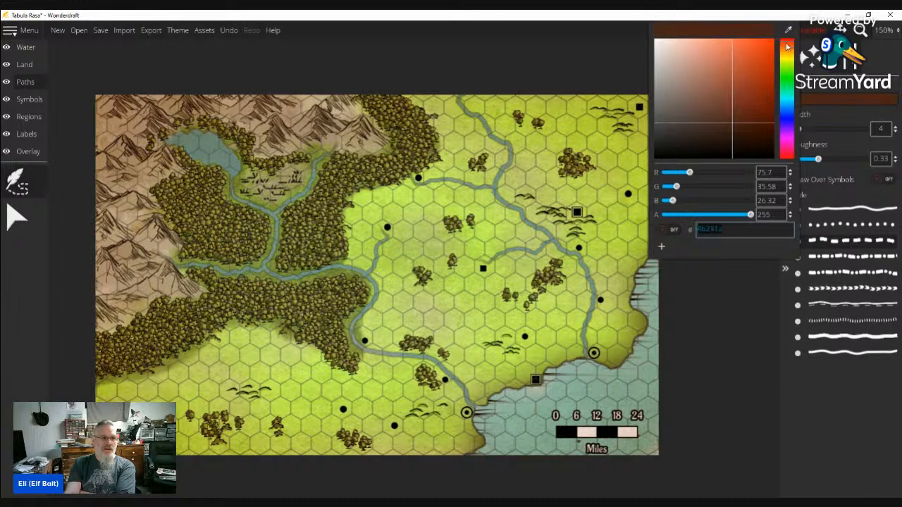
left_click(743, 75)
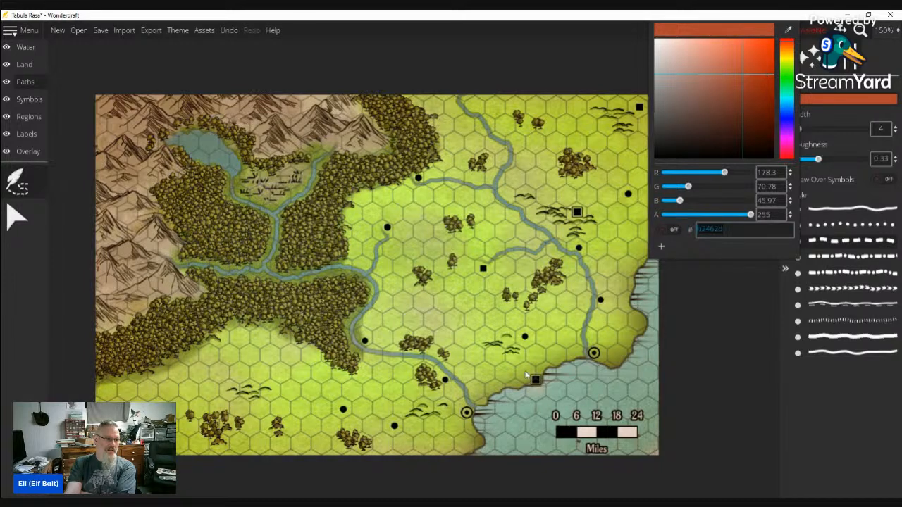
left_click(758, 59)
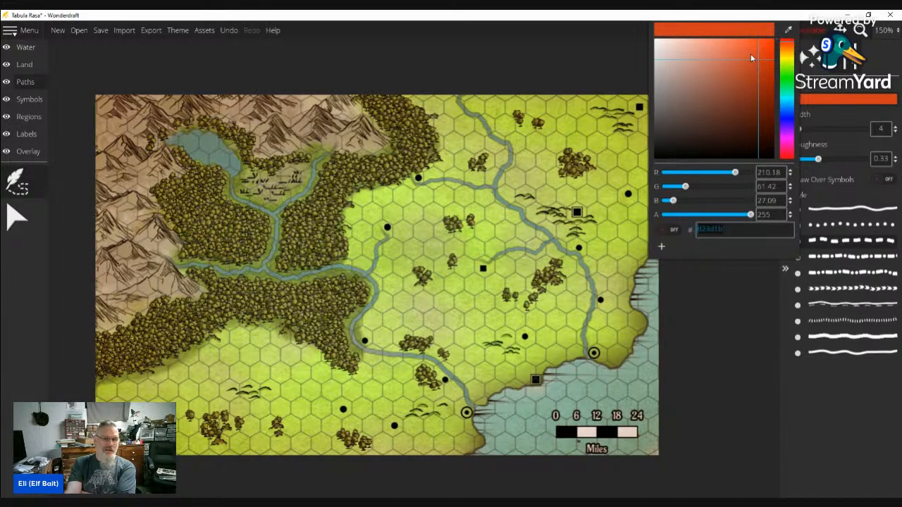
left_click(750, 54)
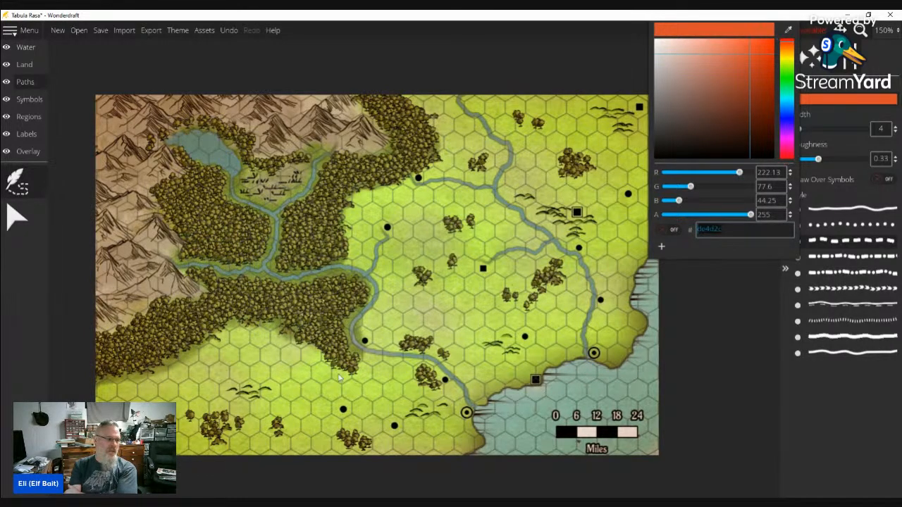
left_click(470, 407)
mouse_move(471, 402)
left_mouse_down()
mouse_move(531, 380)
mouse_move(544, 361)
mouse_move(584, 352)
left_mouse_up()
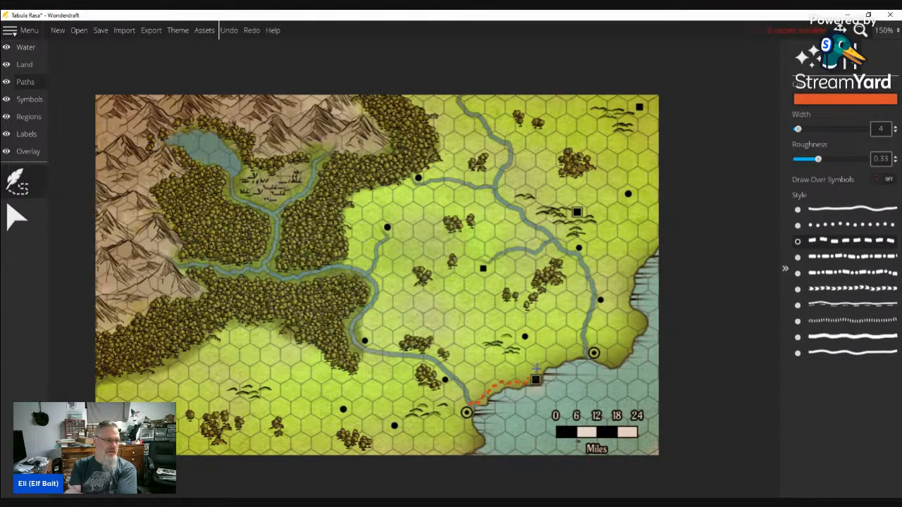
left_click(548, 364)
left_click(569, 346)
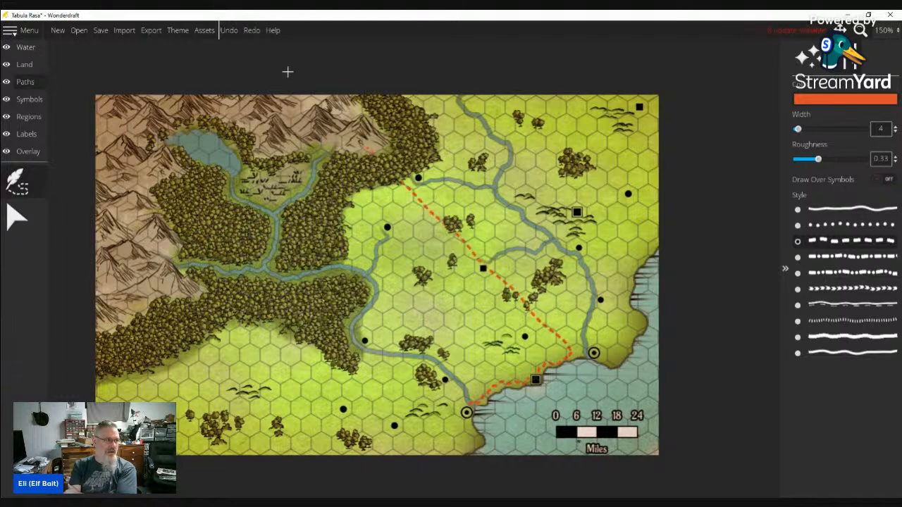
left_click(230, 32)
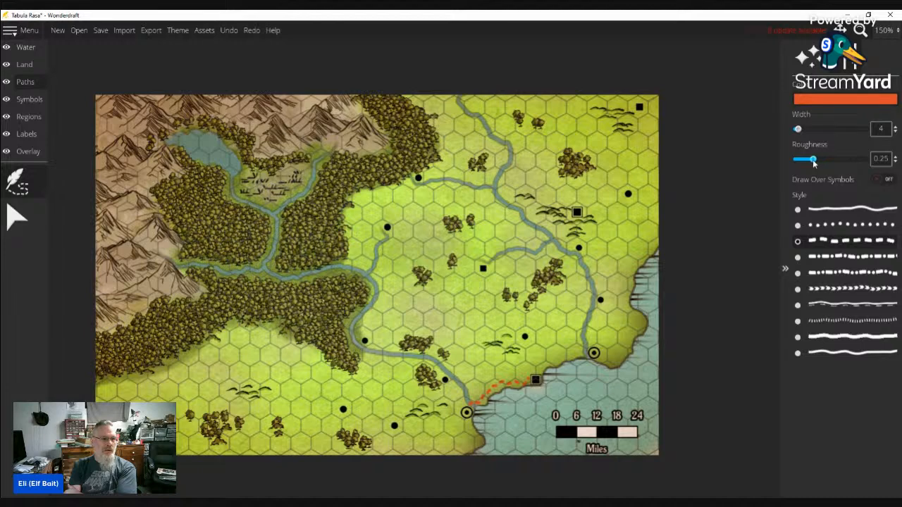
Set the path roughness to 0, undo the first coastal path and redraw the road between both ringed-circle ports through the coastal square marker
left_click_drag(815, 161, 795, 160)
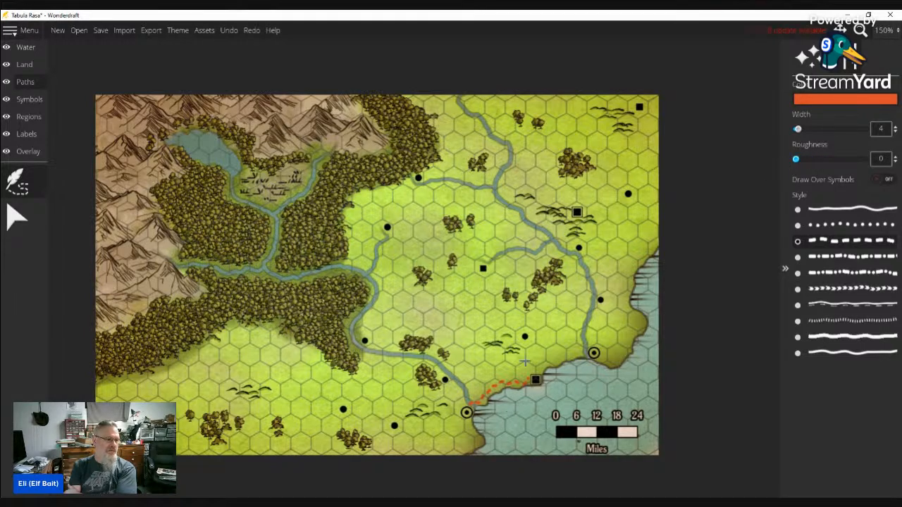
left_click(234, 31)
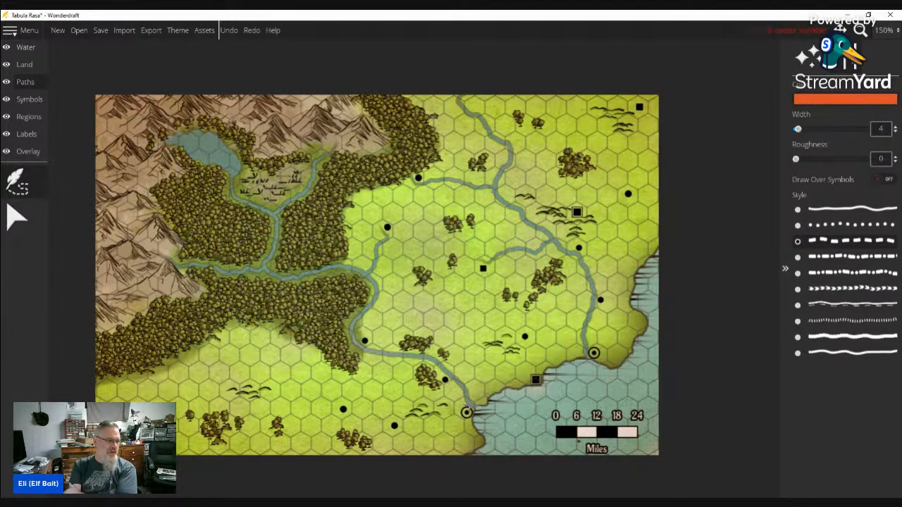
mouse_move(469, 405)
left_mouse_down()
mouse_move(498, 381)
mouse_move(536, 380)
mouse_move(543, 363)
mouse_move(589, 354)
left_mouse_up()
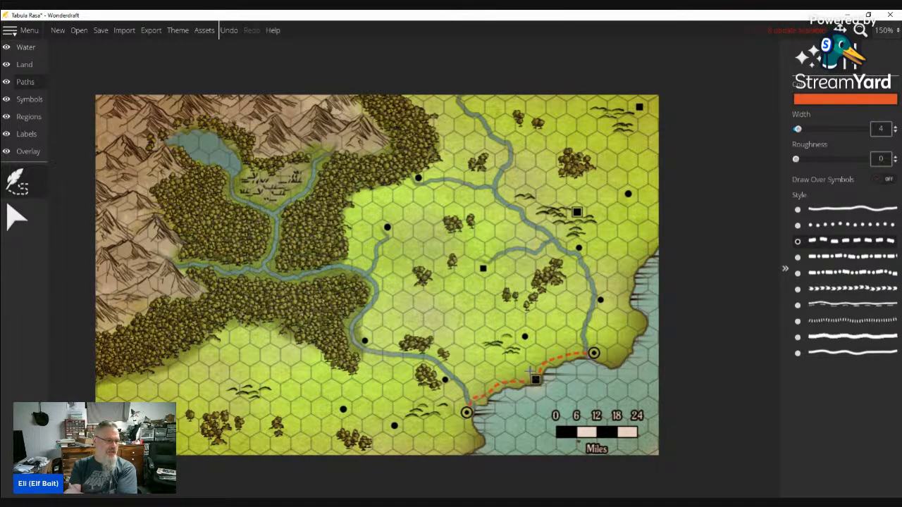
Draw dashed roads from the inland circle marker to the coastal square, and from the eastern river's southern circle marker to the eastern port
left_click_drag(527, 344, 529, 370)
left_click_drag(601, 303, 593, 346)
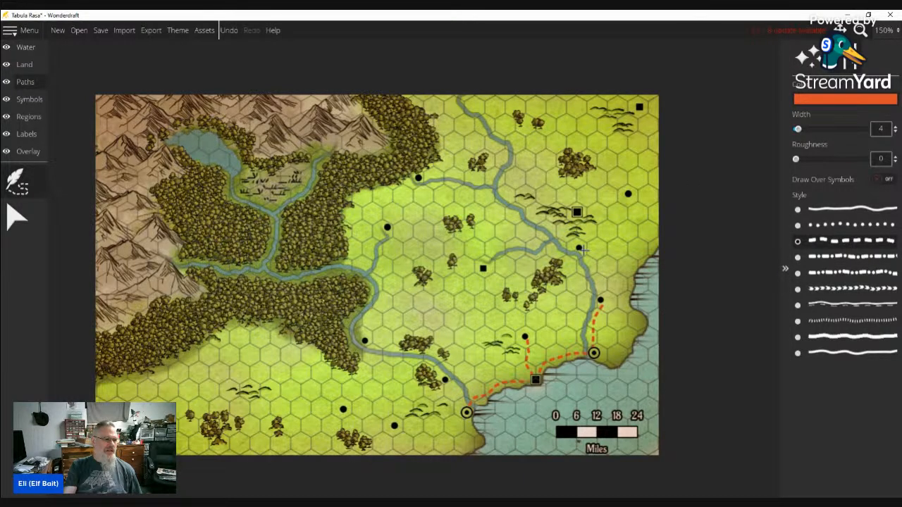
Draw dashed roads to the next circle marker up the eastern river, and from the western port to the nearby river circle and both southwestern circles
left_click(582, 250)
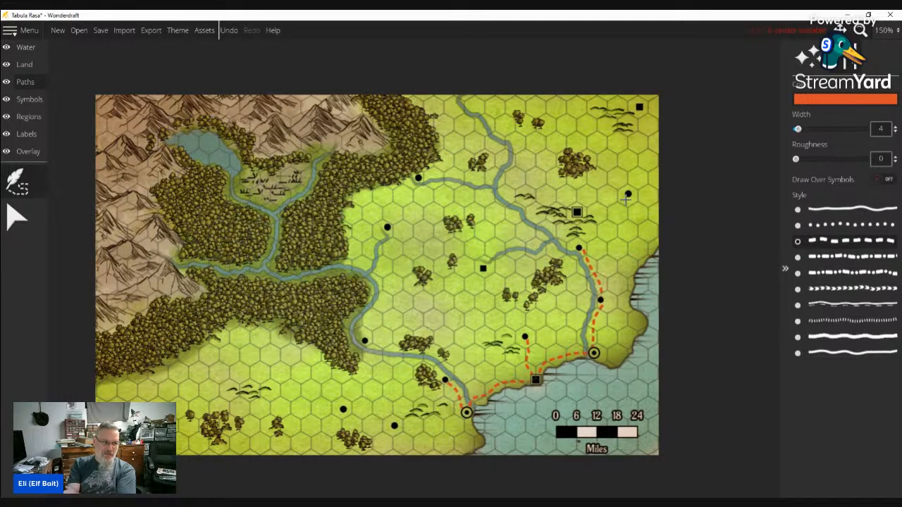
left_click(394, 426)
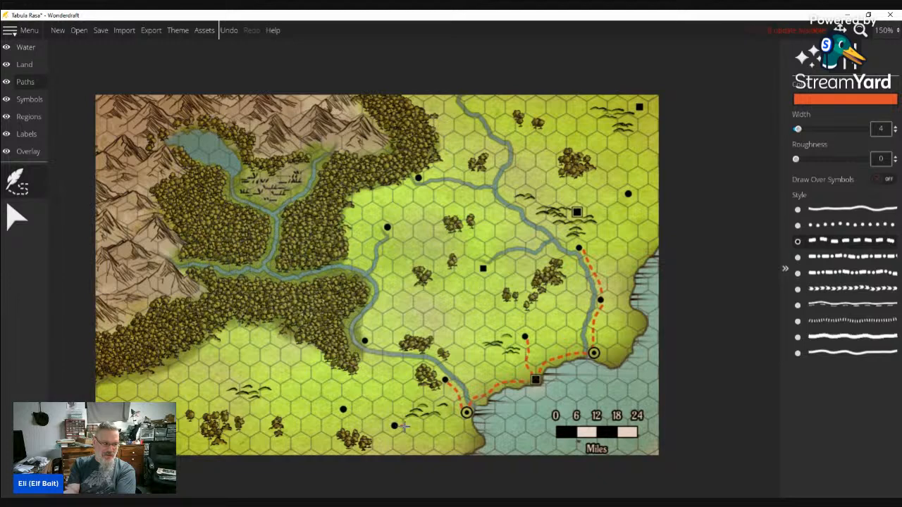
left_click_drag(416, 427, 463, 417)
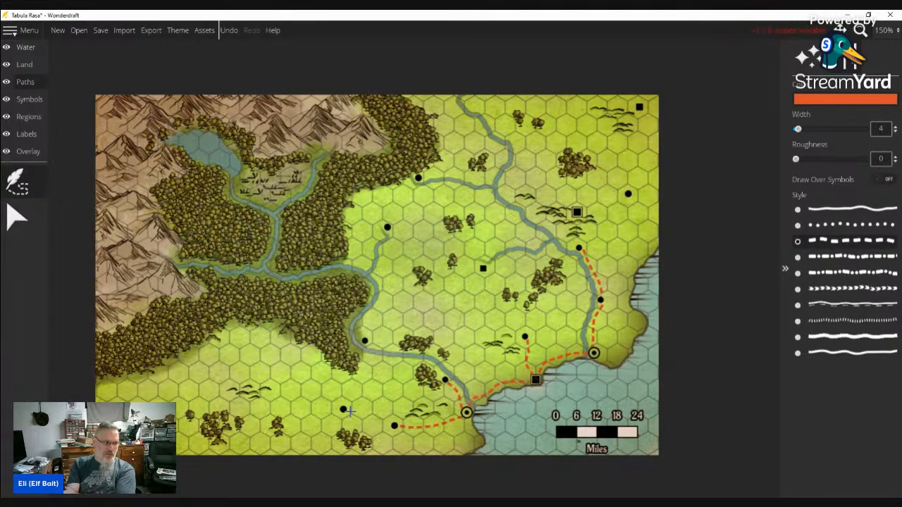
left_click_drag(349, 411, 391, 420)
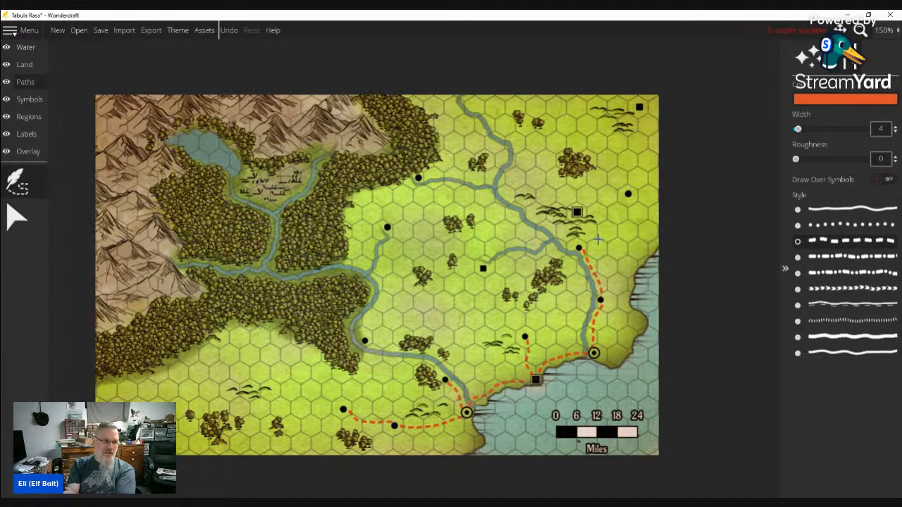
Road the hill square marker to the river circle south of it, undoing and redrawing it more directly, and link the inland circle to the inland square
mouse_move(581, 246)
left_mouse_down()
mouse_move(600, 217)
mouse_move(585, 211)
left_mouse_up()
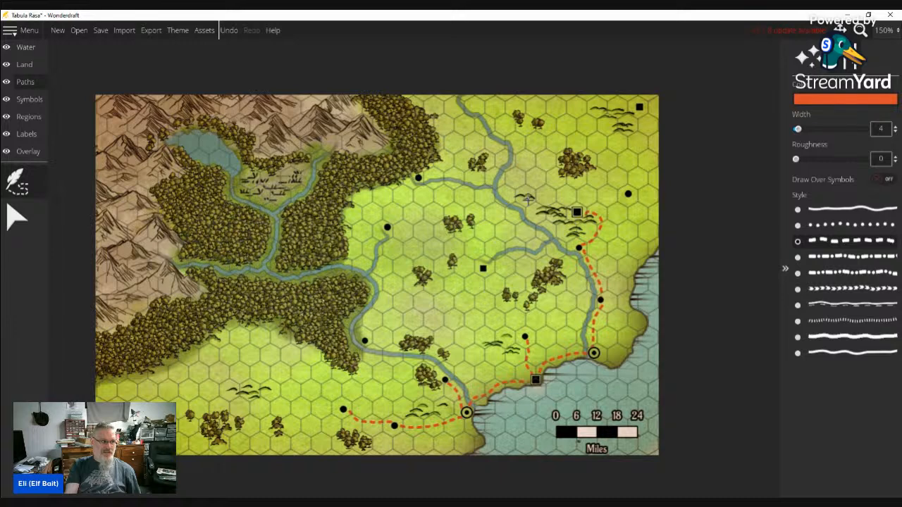
left_click(224, 33)
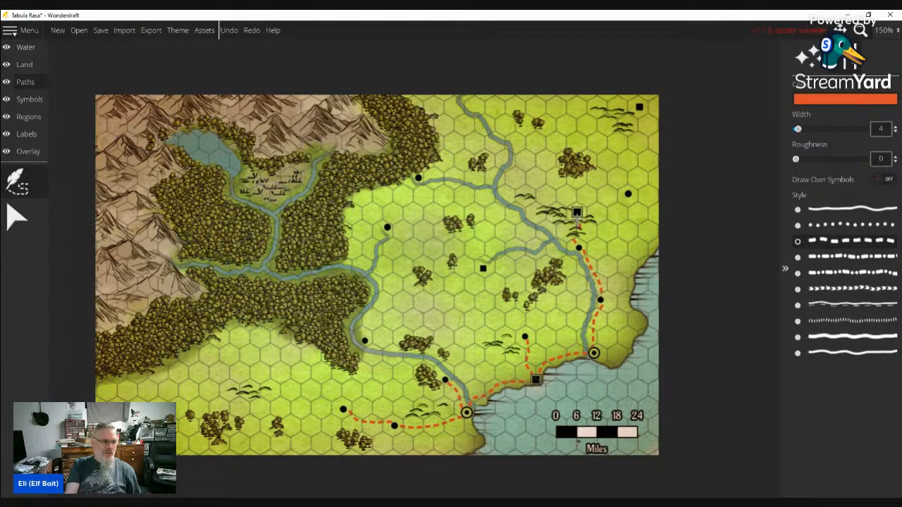
left_click_drag(577, 220, 577, 220)
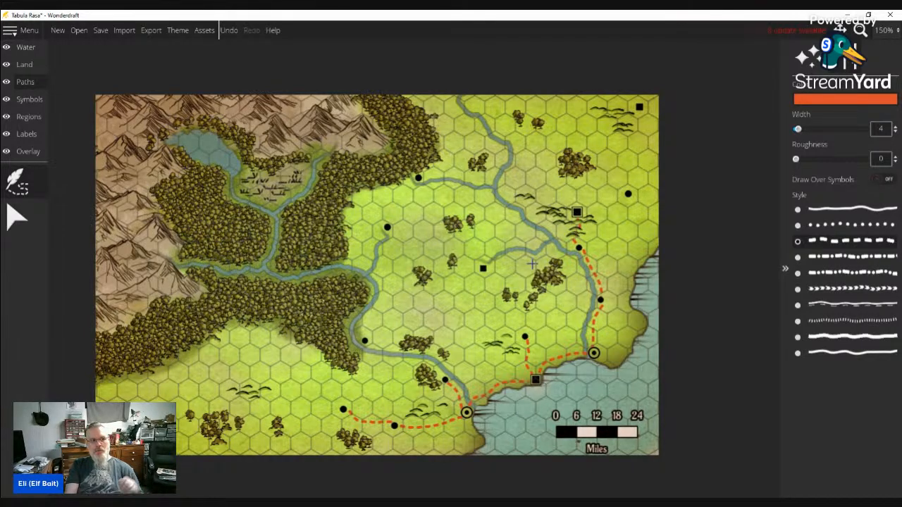
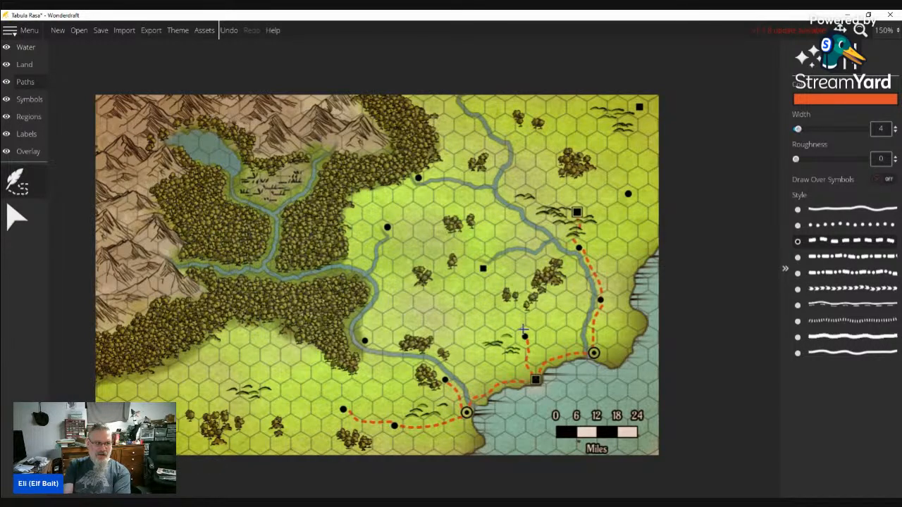
left_click_drag(522, 331, 483, 277)
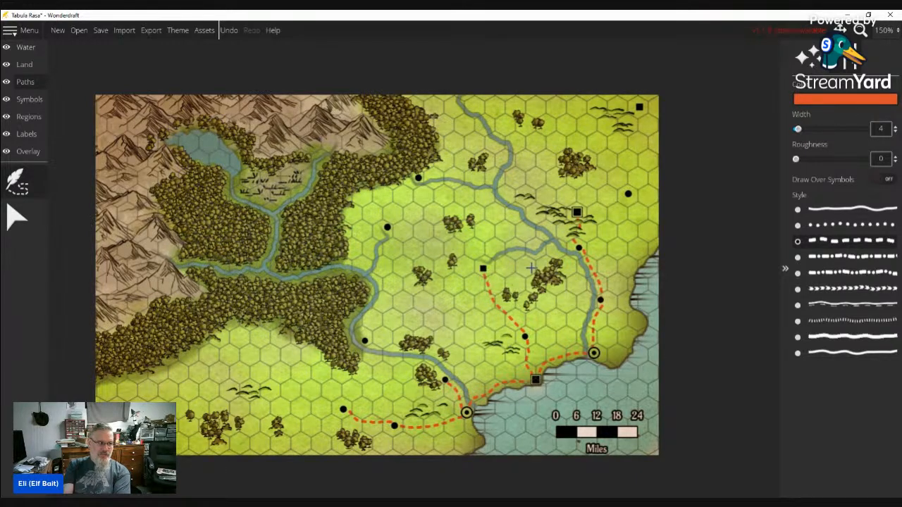
Place a size 45 solid circle marker on the road just south of the inland square marker
left_click(15, 211)
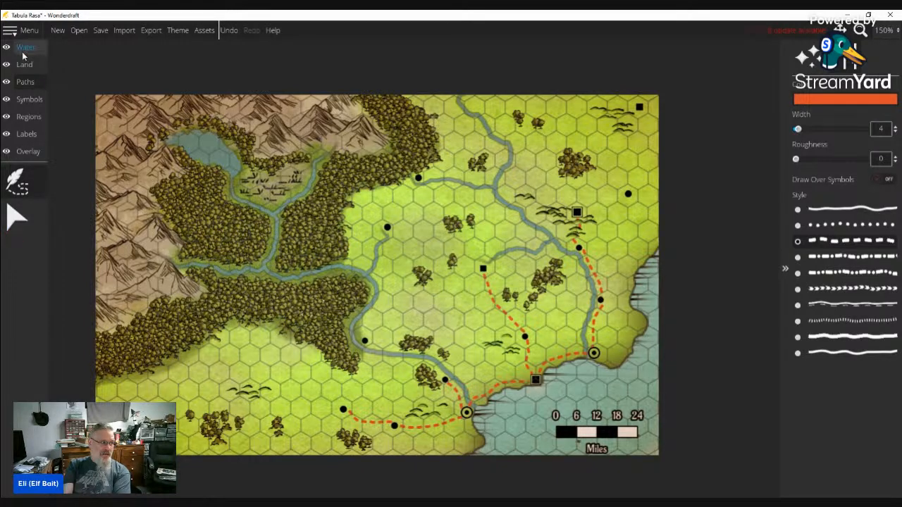
left_click(25, 104)
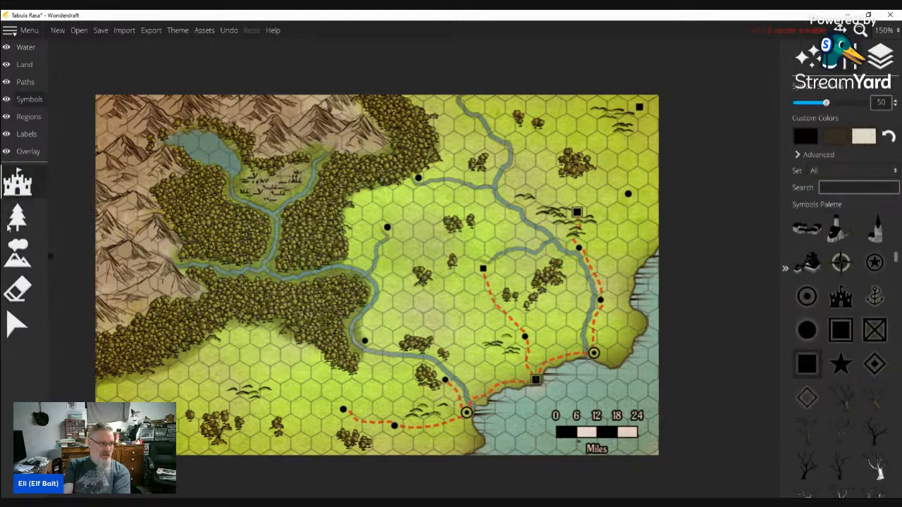
left_click(807, 330)
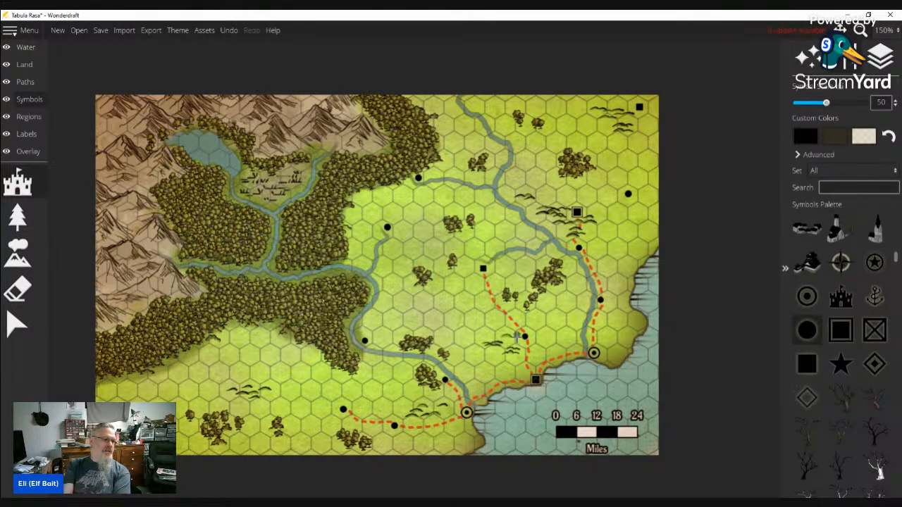
scroll(525, 337, "down", 1)
left_click(525, 336)
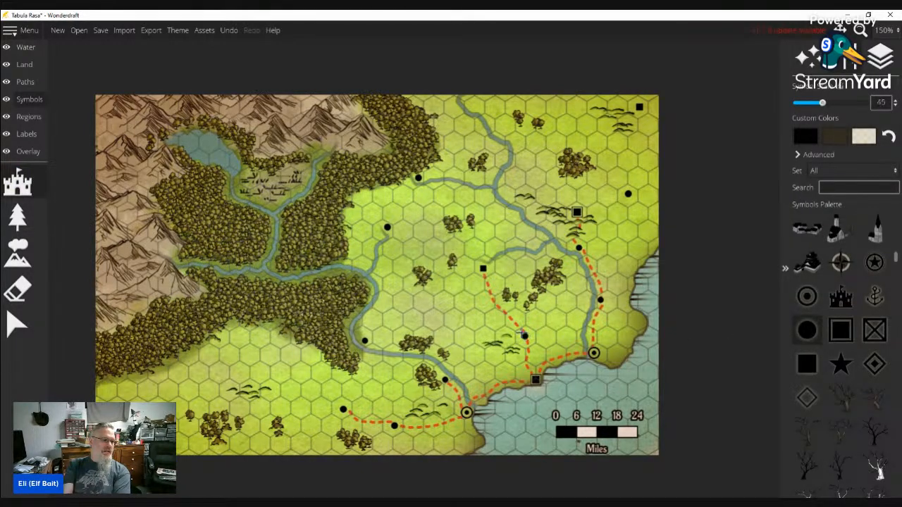
left_click(482, 286)
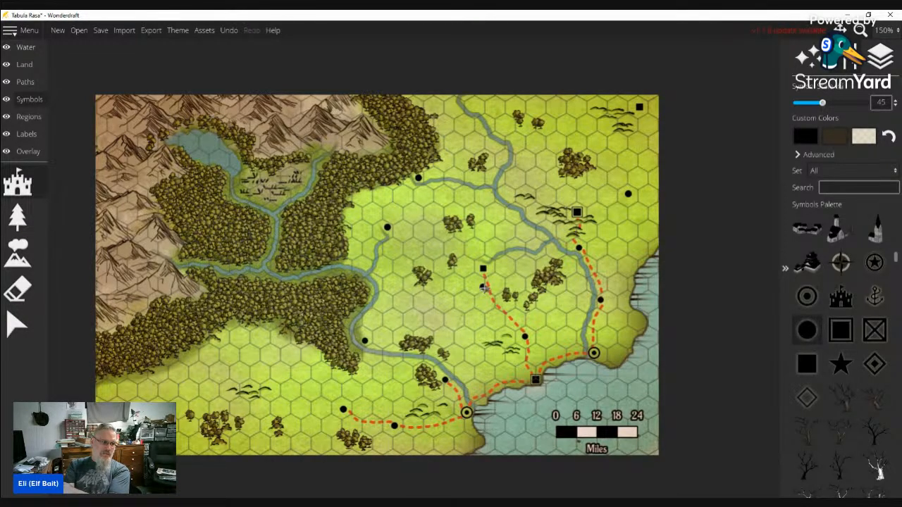
Move the extra circle marker to the east side of the inland square marker, and delete it
left_click(14, 324)
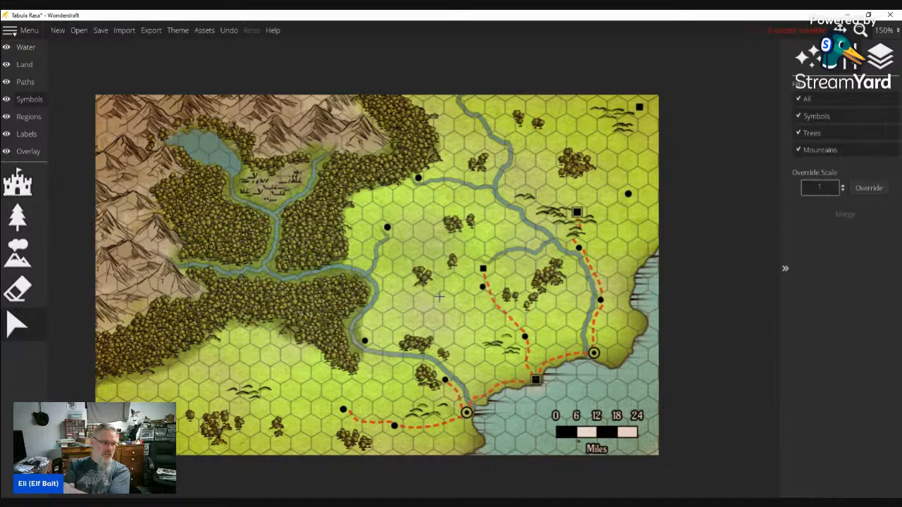
left_click_drag(483, 287, 490, 268)
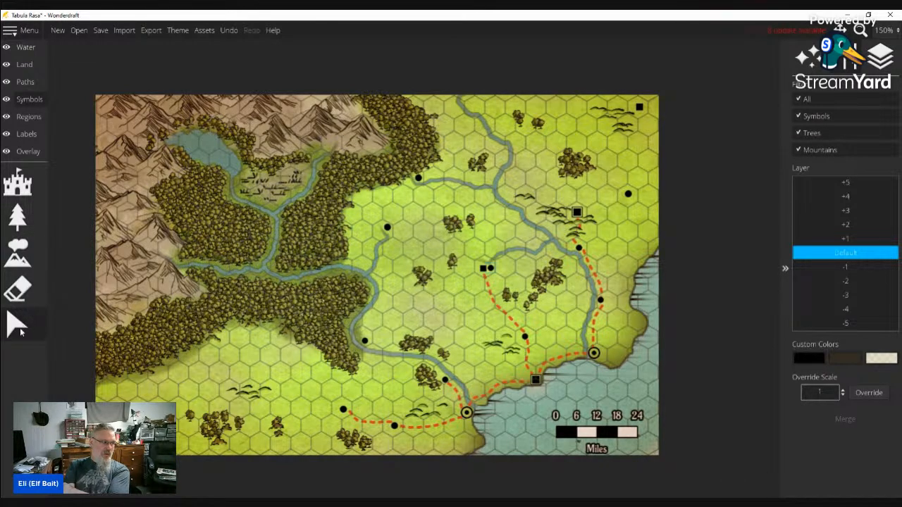
left_click(20, 328)
left_click(492, 270)
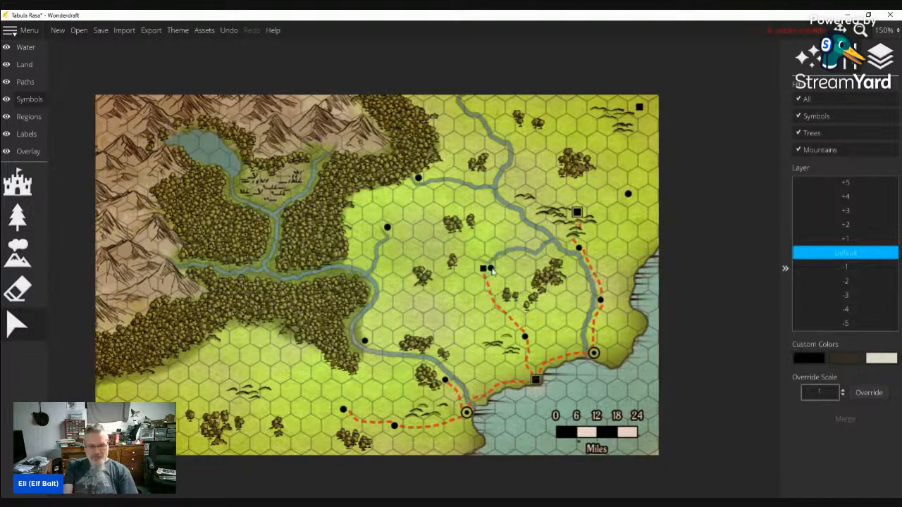
key("Delete")
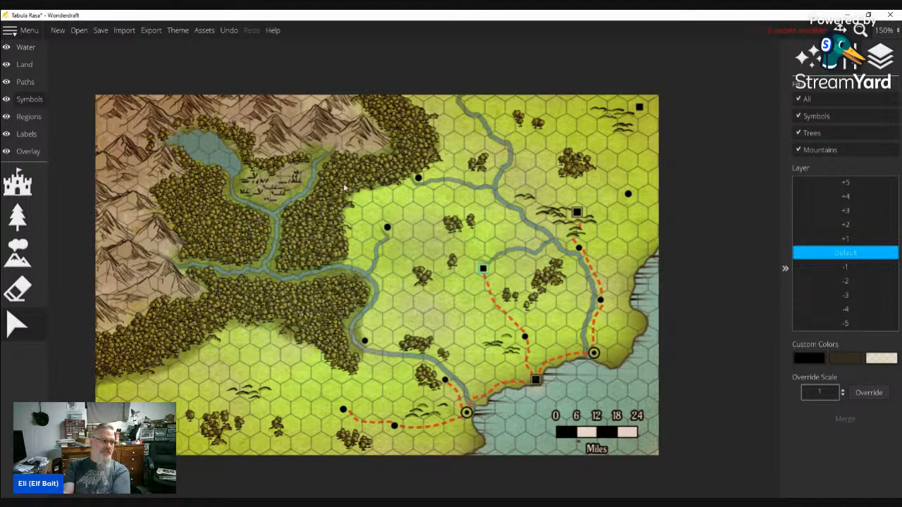
Set up the label tool with the City preset
left_click(33, 135)
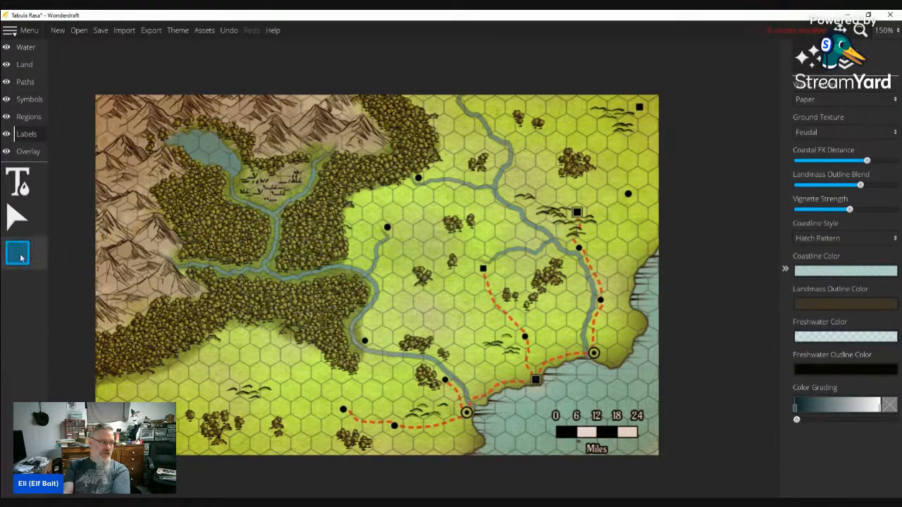
left_click(20, 183)
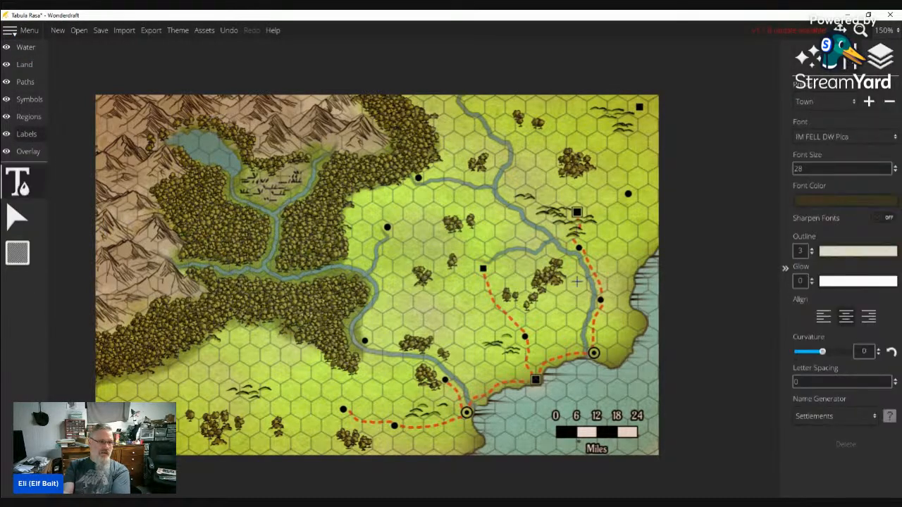
left_click(810, 102)
left_click(803, 134)
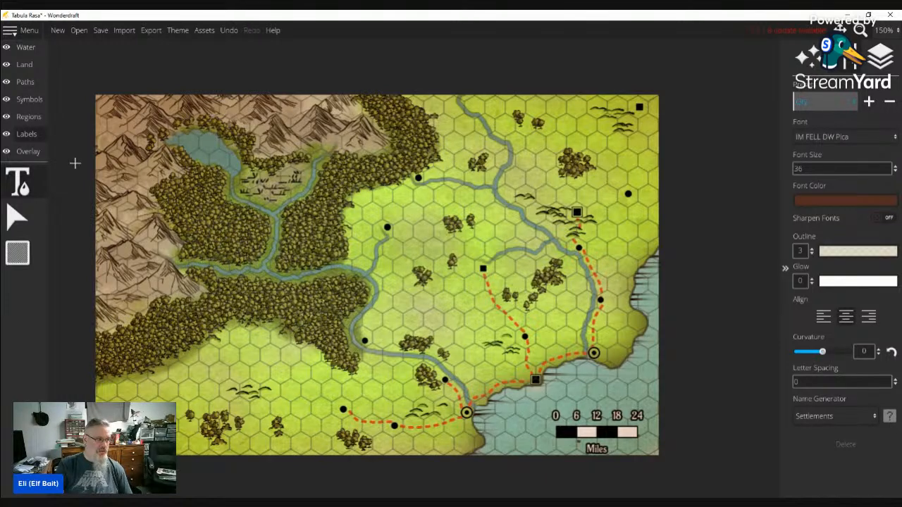
Set up the region tool with the tan colour ac8a59 and the thick solid border style
left_click(31, 119)
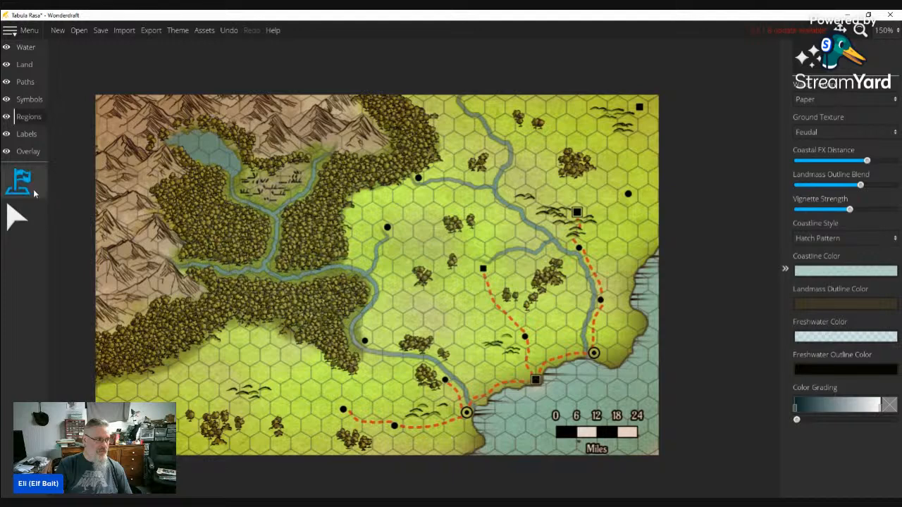
left_click(18, 182)
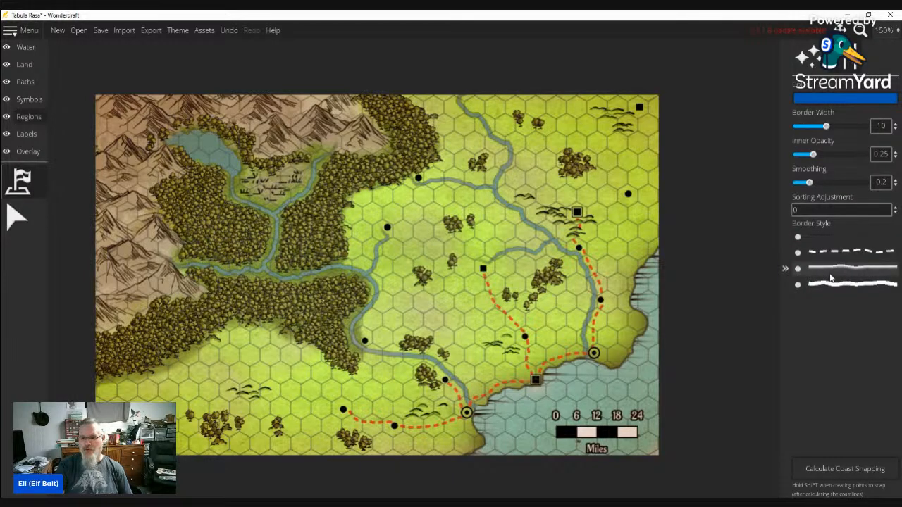
left_click(814, 99)
left_click(791, 53)
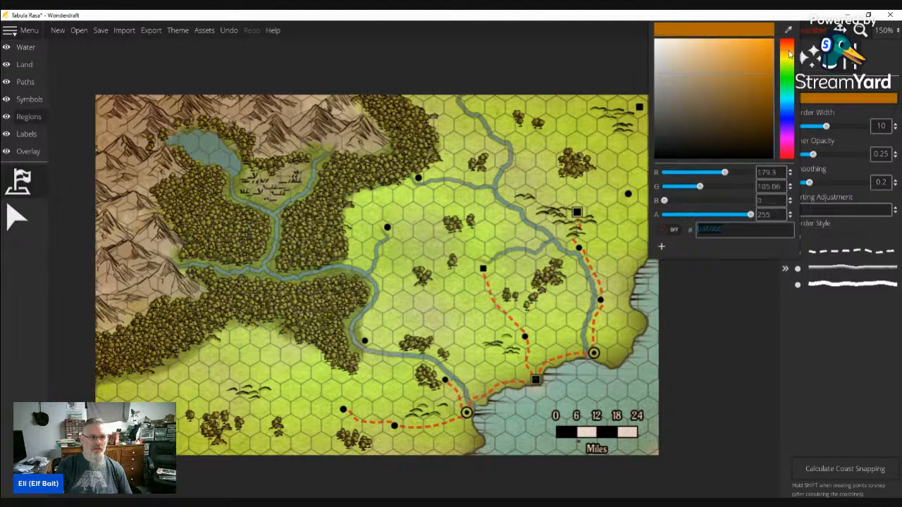
left_click(735, 55)
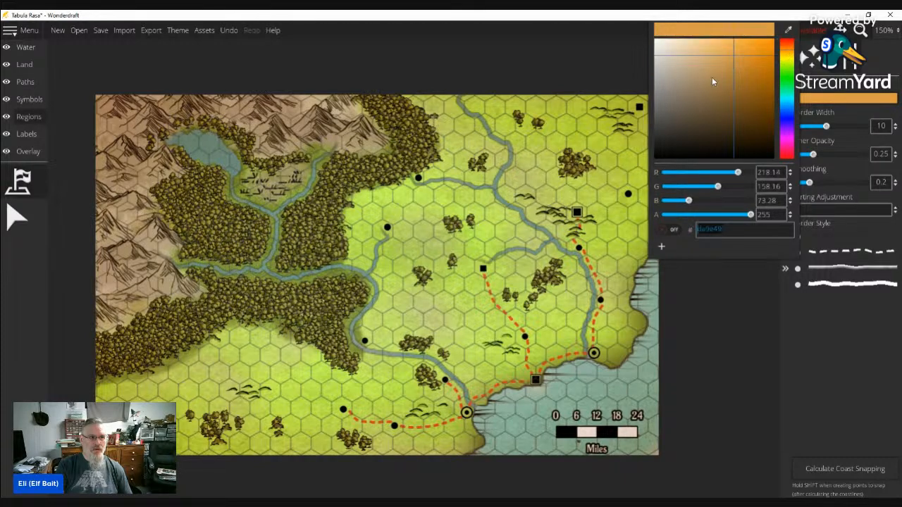
left_click(713, 76)
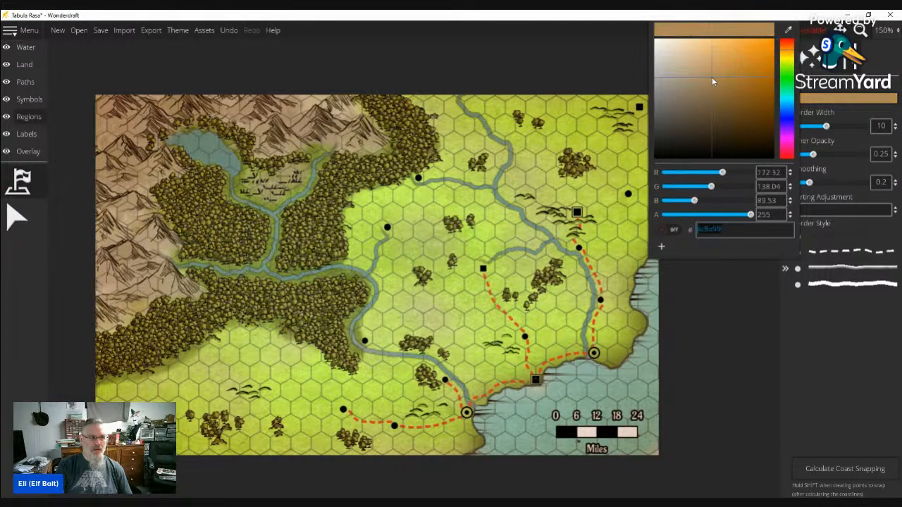
left_click(822, 287)
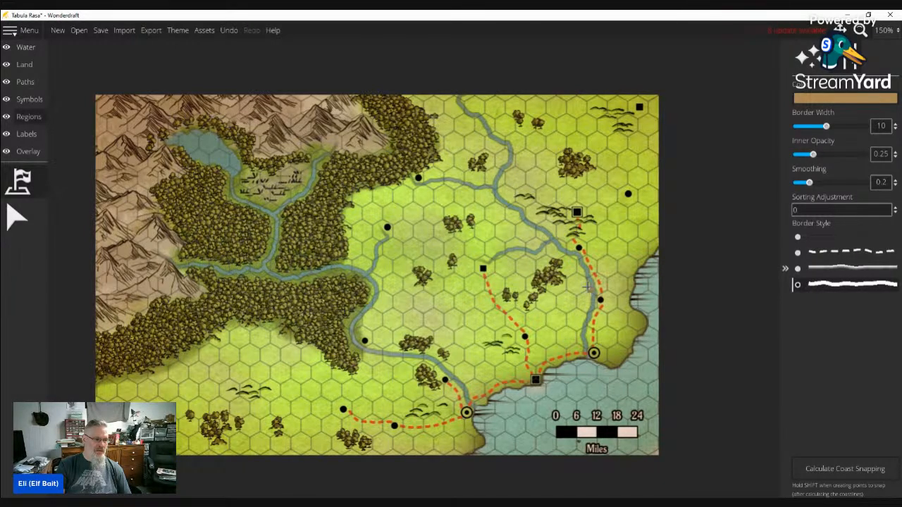
Try outlining an opaque-bordered region inland of the coast between the two ports, and undo it
mouse_move(587, 286)
left_mouse_down()
mouse_move(536, 279)
mouse_move(466, 295)
mouse_move(442, 329)
mouse_move(439, 358)
mouse_move(463, 382)
mouse_move(471, 408)
mouse_move(470, 400)
mouse_move(590, 352)
mouse_move(594, 298)
left_mouse_up()
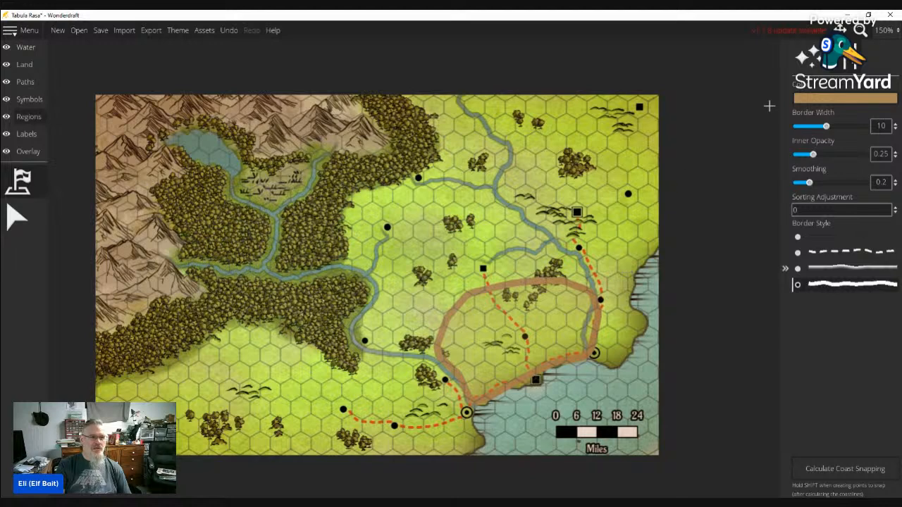
left_click(229, 30)
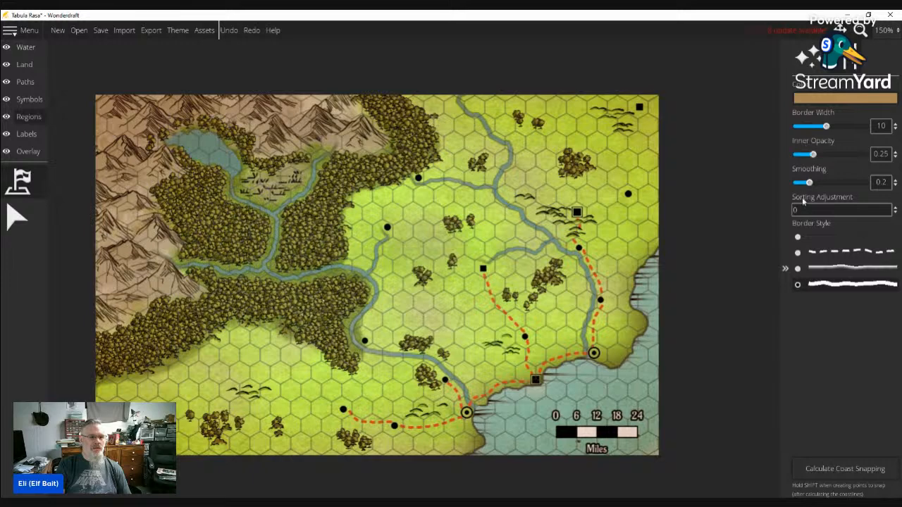
Lower the region colour's alpha to about 101 and outline a region along the coast between the two ports, reaching inland past the circle marker
left_click(821, 101)
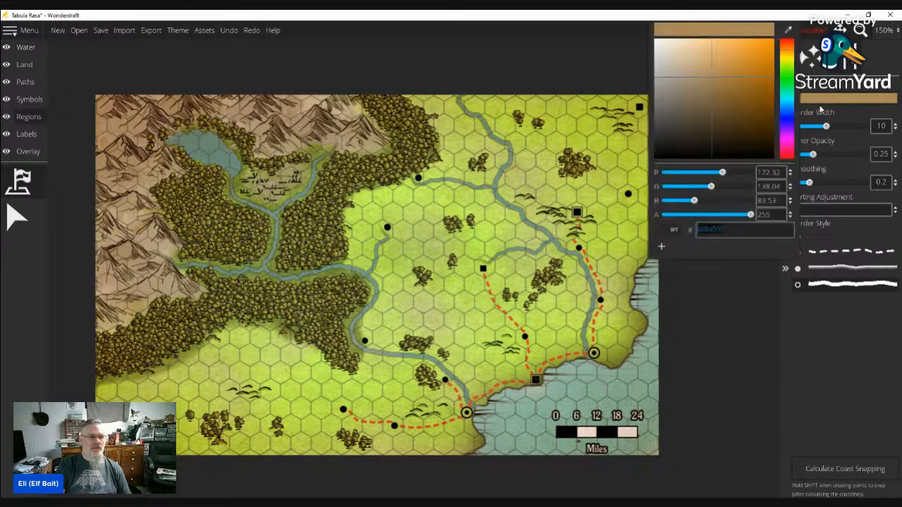
left_click(699, 215)
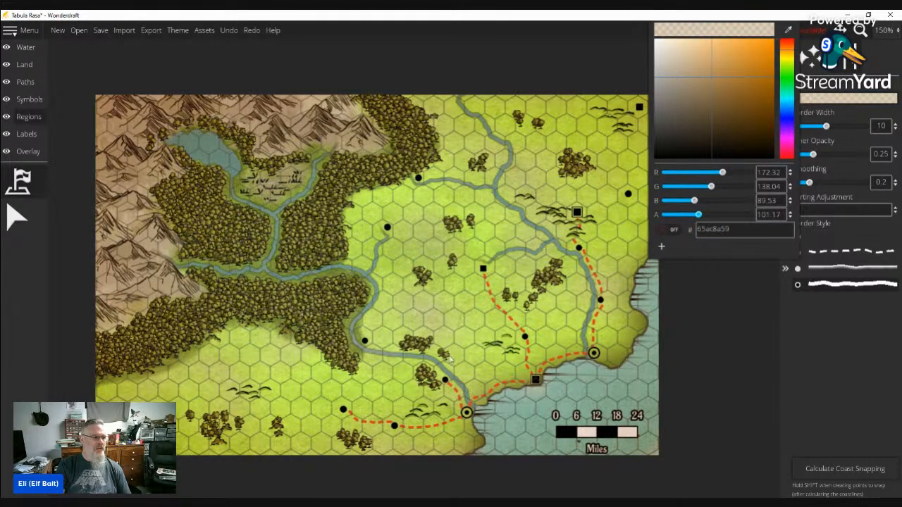
left_click(471, 392)
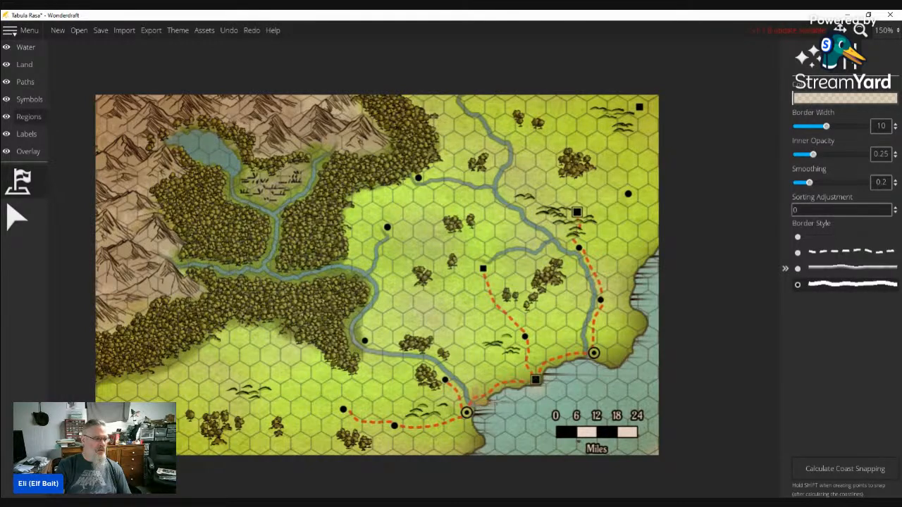
mouse_move(534, 379)
left_mouse_down()
mouse_move(583, 347)
mouse_move(592, 290)
mouse_move(582, 280)
mouse_move(454, 340)
mouse_move(445, 358)
left_mouse_up()
left_click_drag(471, 394, 472, 397)
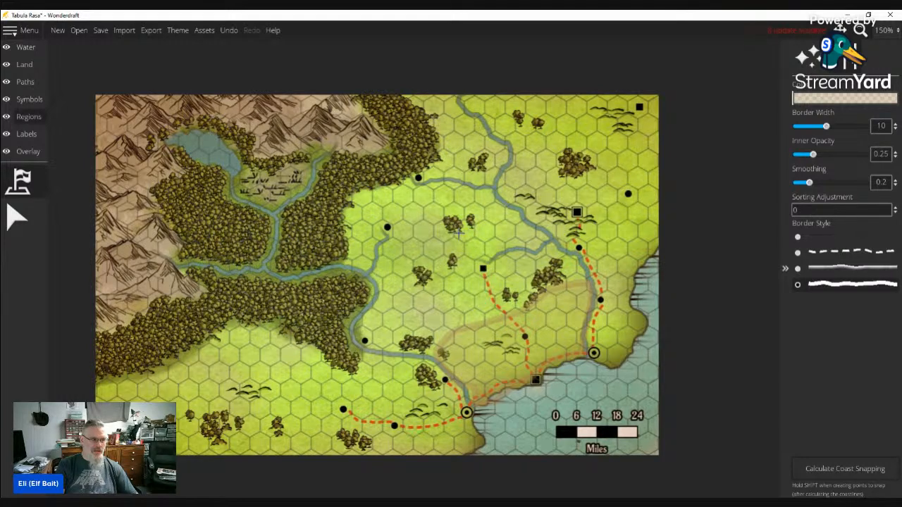
Outline a region around the inland square marker and another around the hill square marker and the circle marker east of it
mouse_move(438, 296)
left_mouse_down()
mouse_move(455, 312)
mouse_move(490, 316)
mouse_move(540, 291)
mouse_move(543, 266)
mouse_move(526, 234)
mouse_move(477, 224)
mouse_move(455, 231)
left_mouse_up()
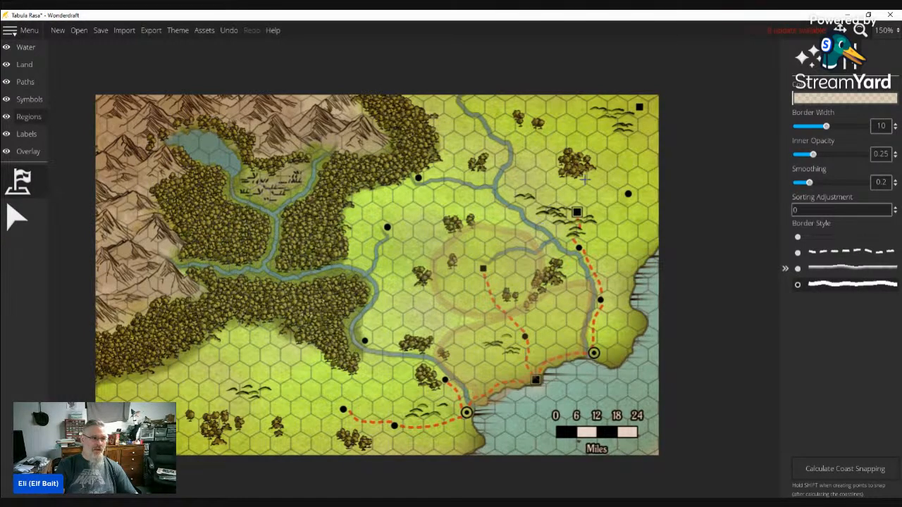
mouse_move(533, 189)
left_mouse_down()
mouse_move(528, 215)
mouse_move(600, 269)
mouse_move(641, 238)
mouse_move(645, 186)
mouse_move(619, 165)
mouse_move(575, 167)
left_mouse_up()
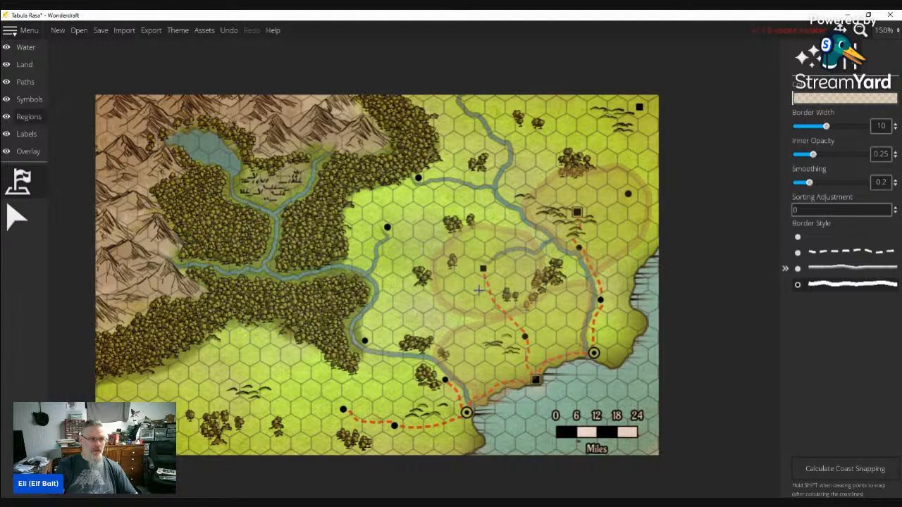
Outline regions around the far northeast square marker, along the eastern port's coast, and around the southwestern port and its road markers
mouse_move(603, 93)
left_mouse_down()
mouse_move(617, 136)
mouse_move(641, 141)
mouse_move(663, 113)
mouse_move(651, 85)
left_mouse_up()
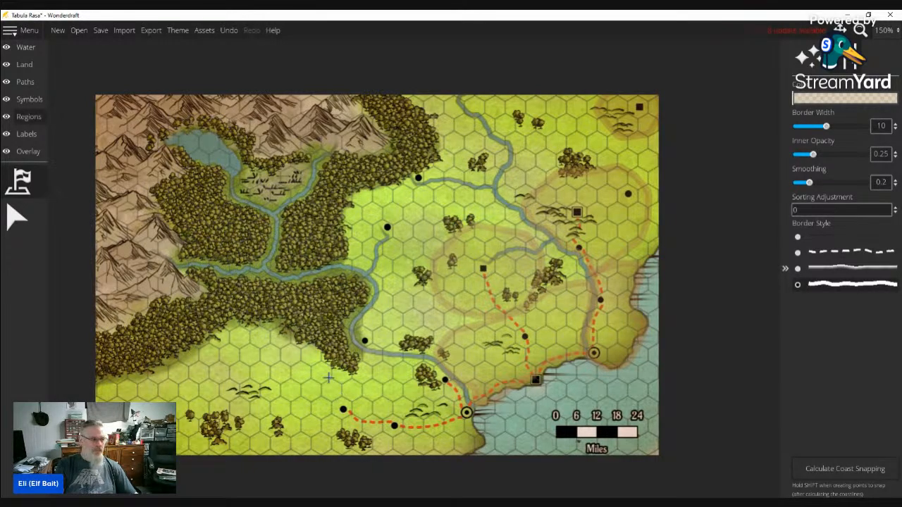
mouse_move(387, 358)
left_mouse_down()
mouse_move(353, 360)
mouse_move(331, 381)
mouse_move(322, 407)
mouse_move(342, 427)
mouse_move(376, 434)
mouse_move(439, 432)
mouse_move(385, 364)
left_mouse_up()
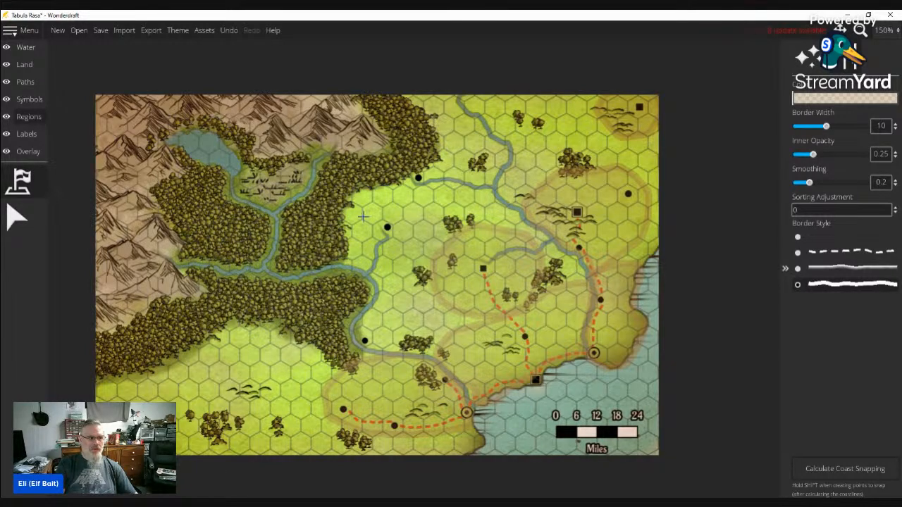
Undo all the tan regions drawn around the settlements, back to the map with only terrain, markers and roads
left_click(231, 32)
left_click(230, 32)
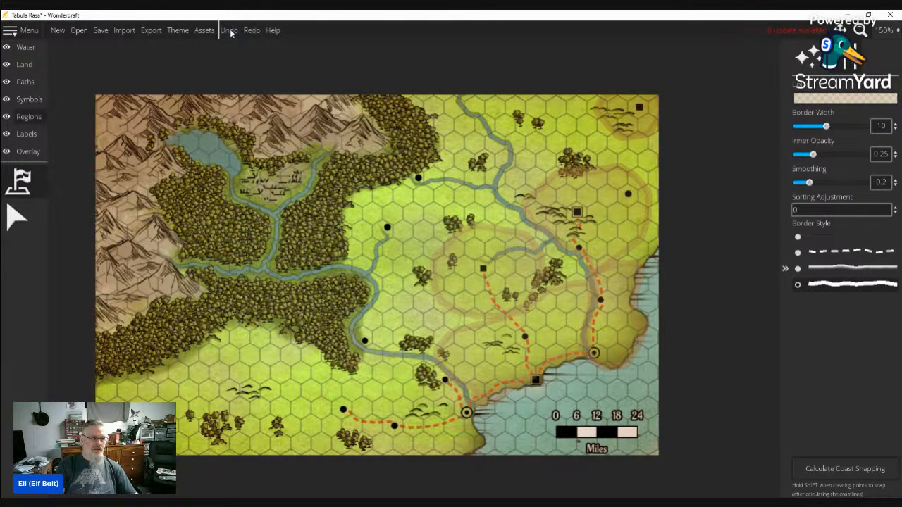
left_click(231, 33)
left_click(230, 32)
left_click(230, 32)
left_click(230, 32)
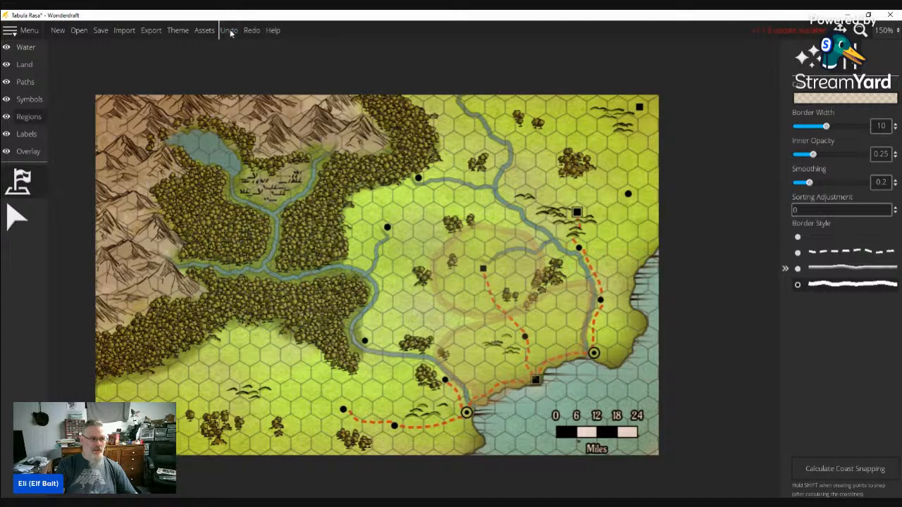
left_click(231, 32)
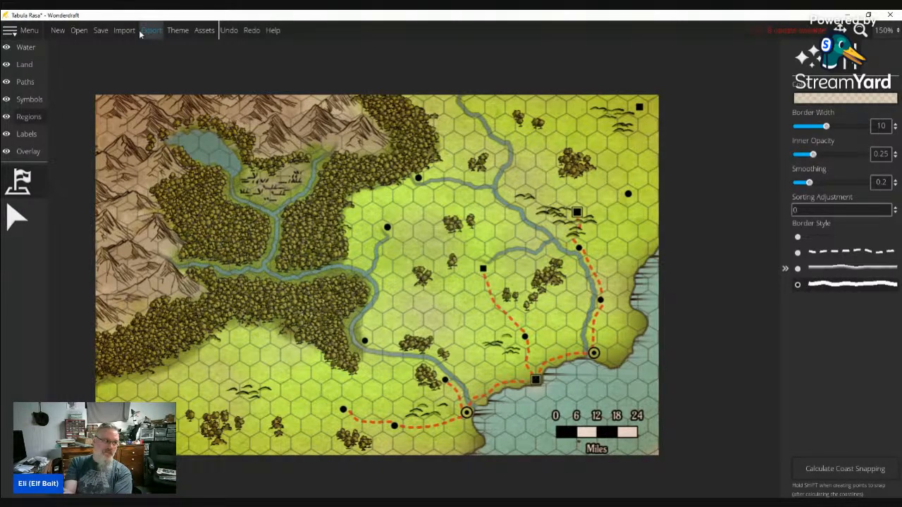
Select the tree symbol at the forest edge beside the circle marker on the northern river branch and delete it
left_click(18, 215)
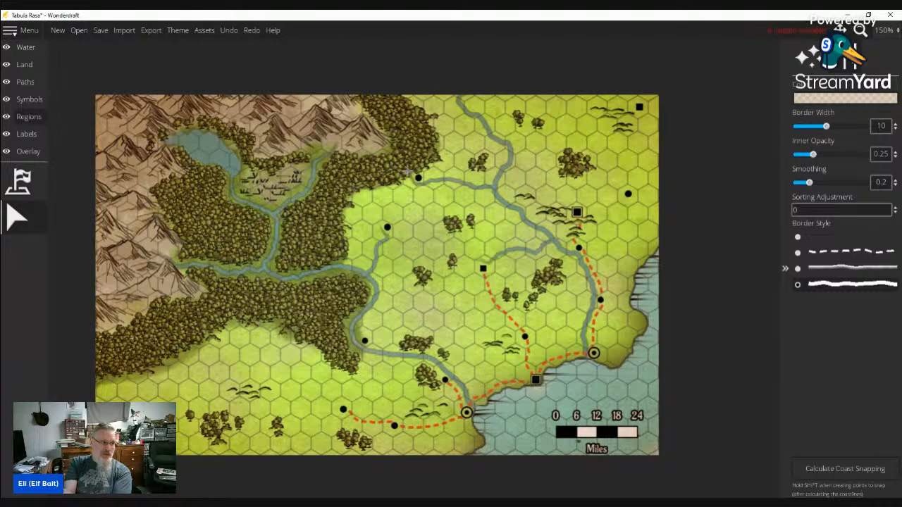
left_click(27, 100)
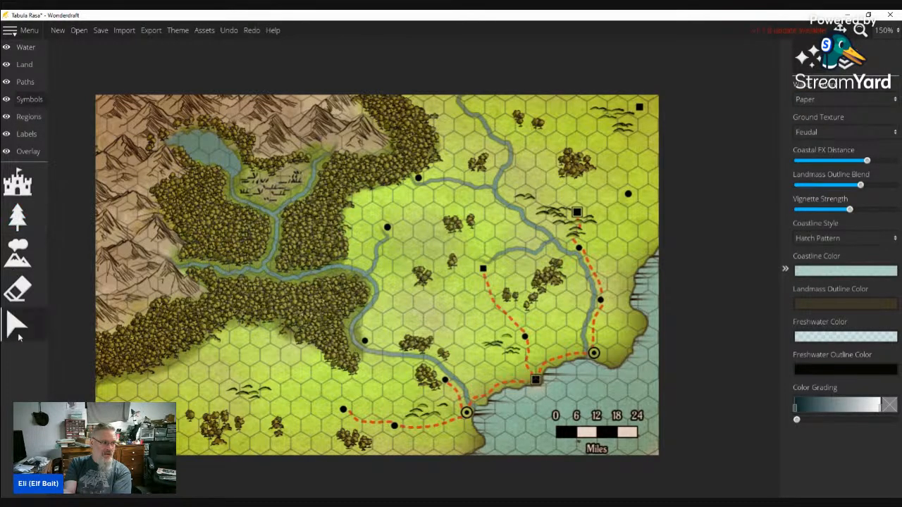
left_click(17, 327)
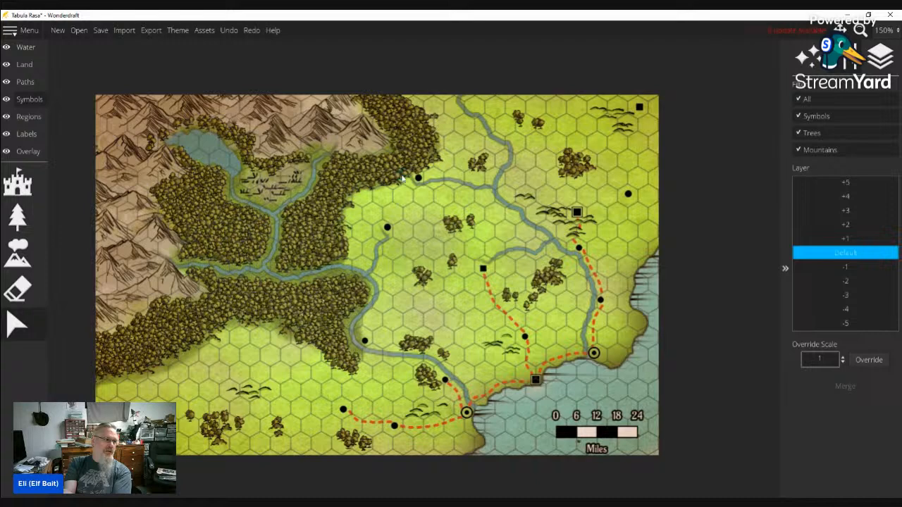
key("Delete")
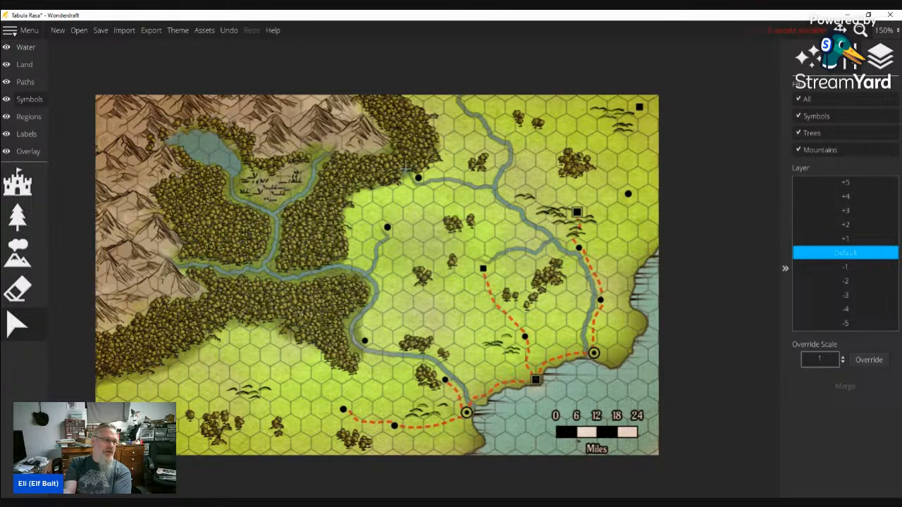